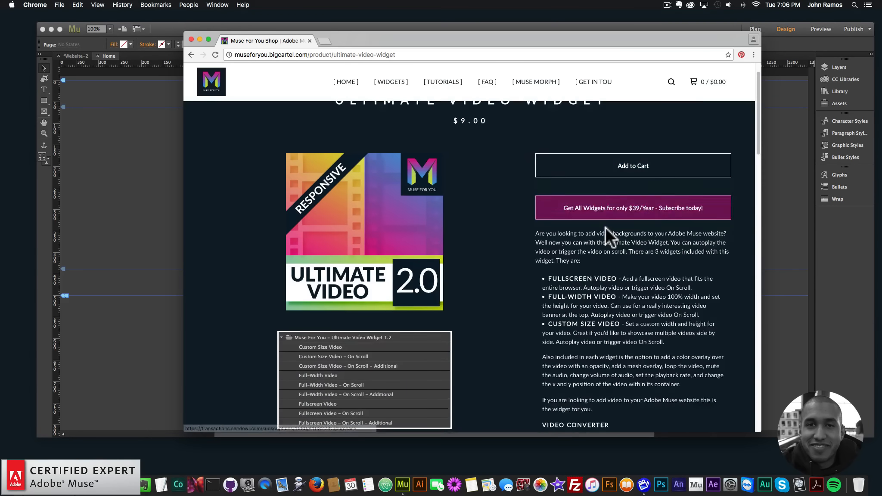
scroll(605, 232, down, 3)
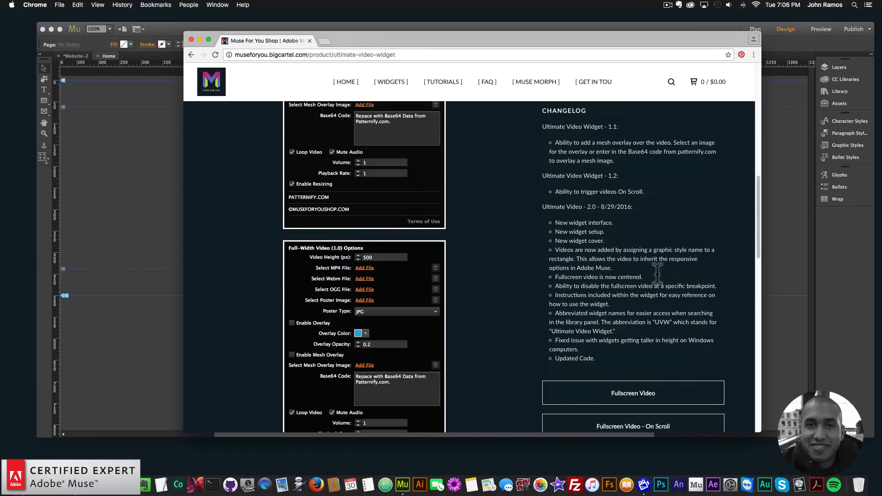
Step: Scroll through the Ultimate Video Widget product page to review its widget options and changelog
scroll(389, 193, up, 20)
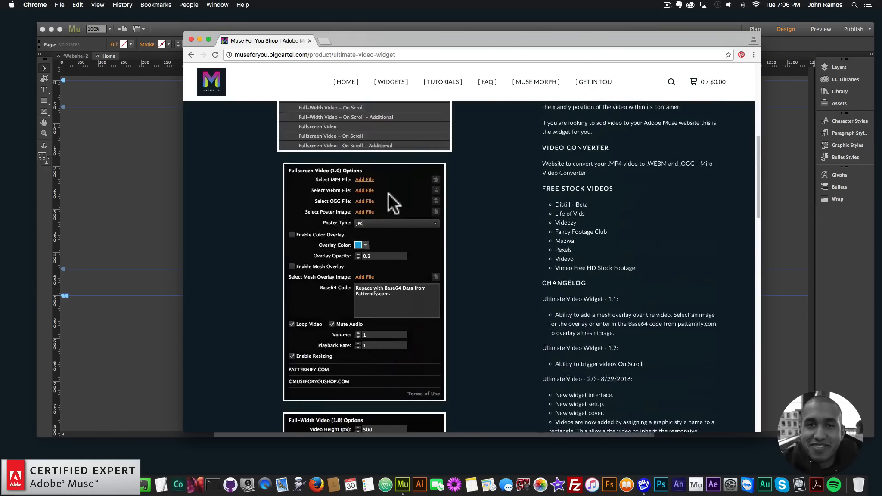
scroll(494, 247, down, 20)
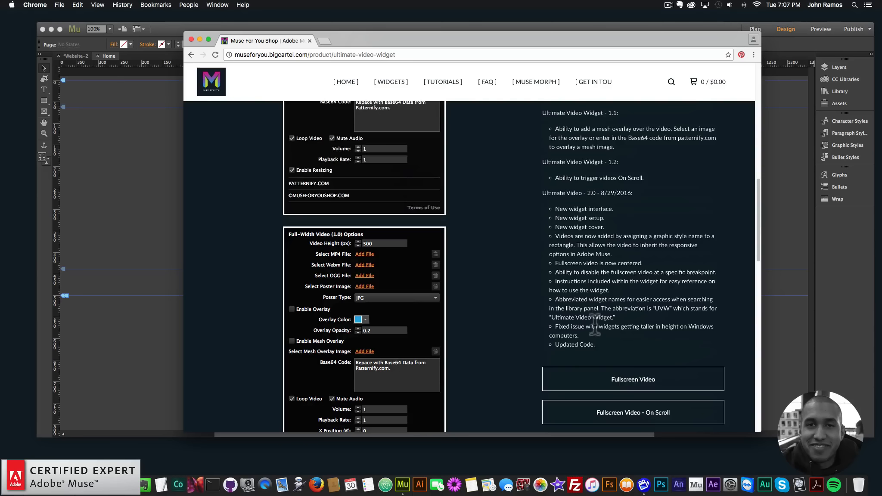
scroll(572, 260, up, 7)
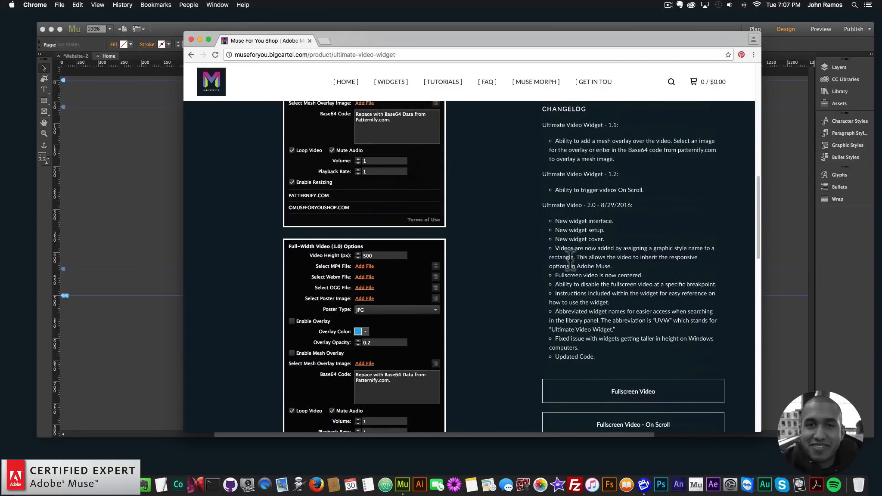
scroll(572, 258, up, 5)
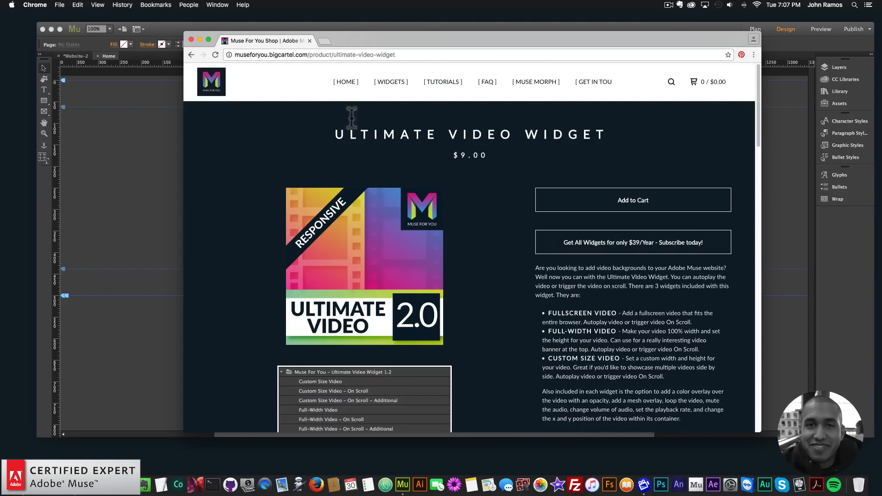
Step: Open a new tab, go to museforyoushop.com and follow the $39 subscription offer to the shop
click(325, 41)
text(museforyoushop)
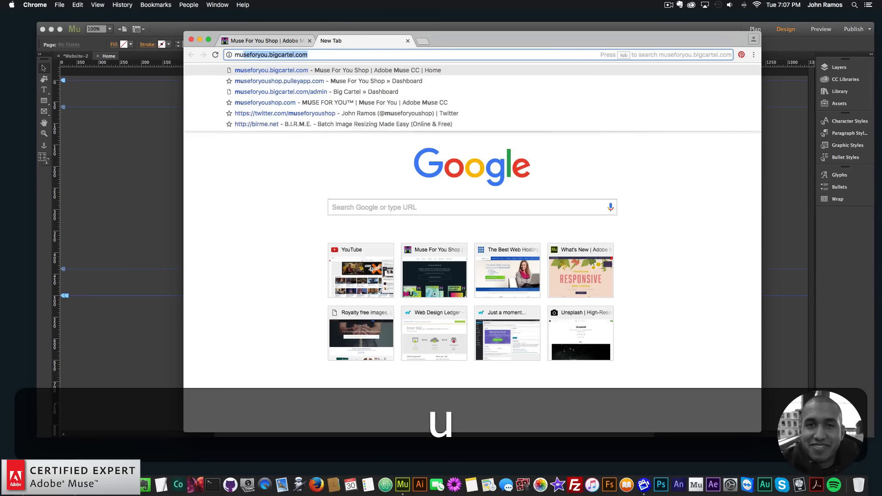
text(.com)
key(Return)
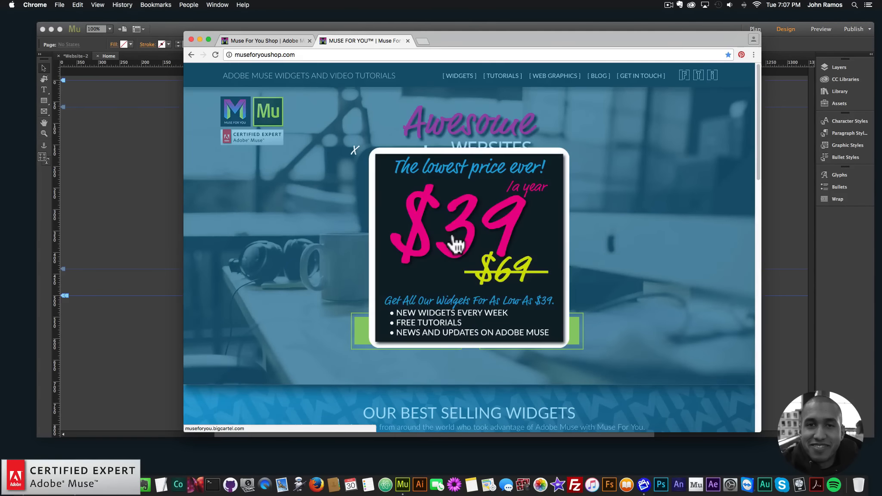
click(453, 240)
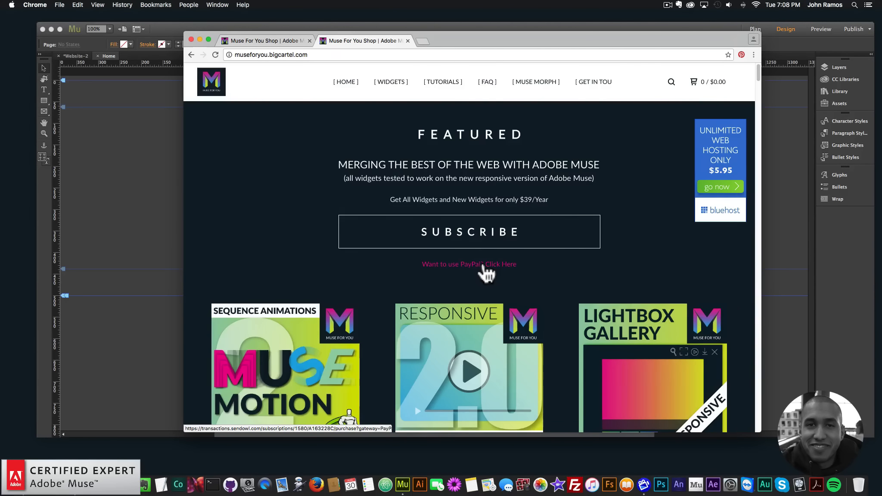
Step: Open the Ultimate Video Widget product from the shop's homepage and scroll through its description
scroll(482, 265, down, 3)
scroll(487, 273, down, 8)
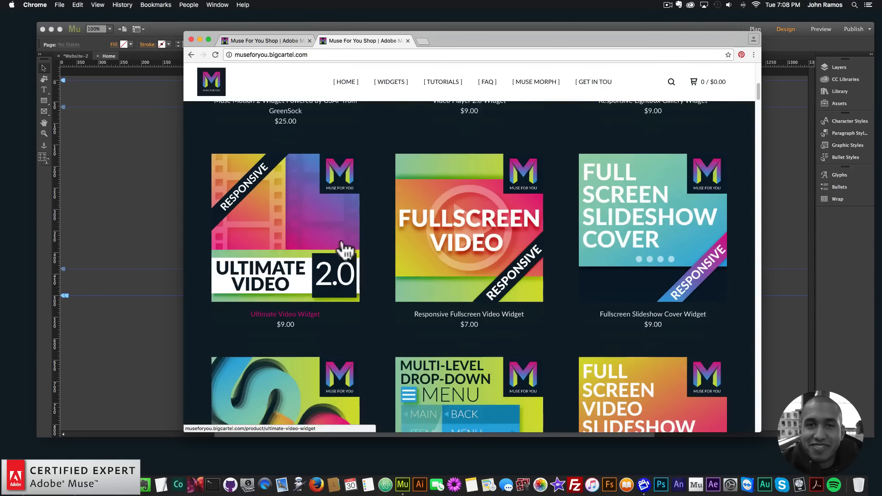
click(294, 235)
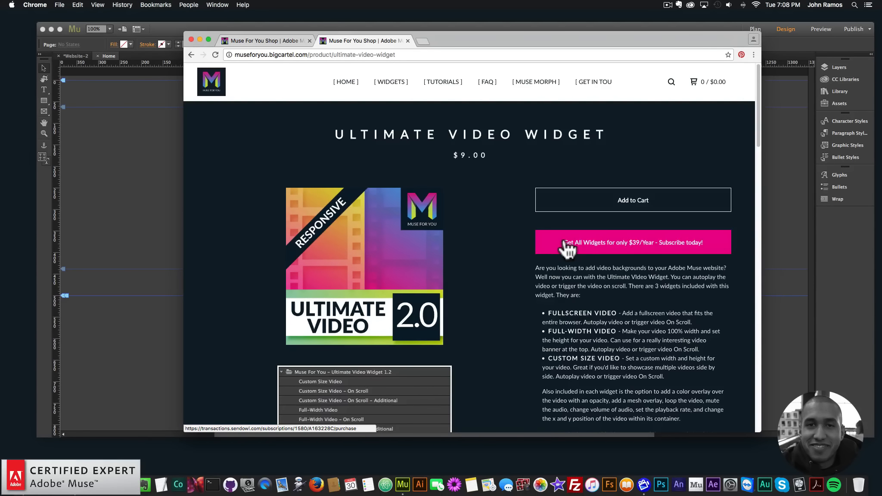
scroll(560, 254, down, 2)
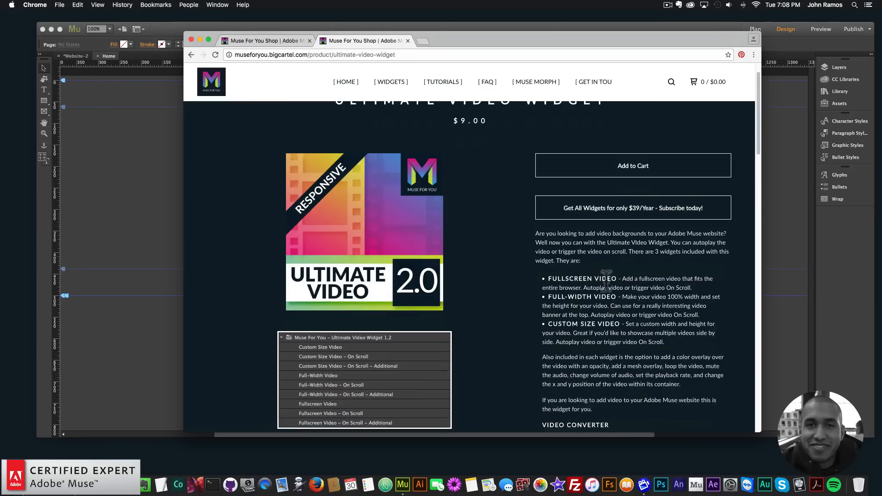
scroll(625, 275, down, 5)
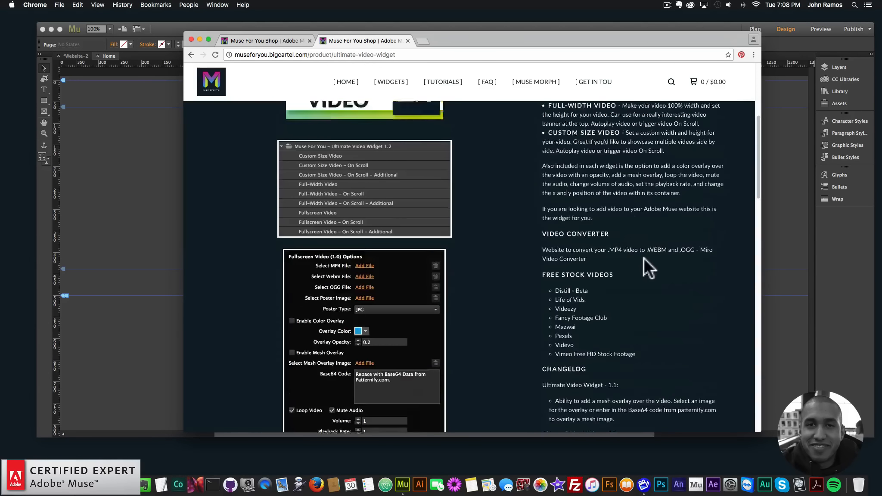
scroll(644, 258, up, 6)
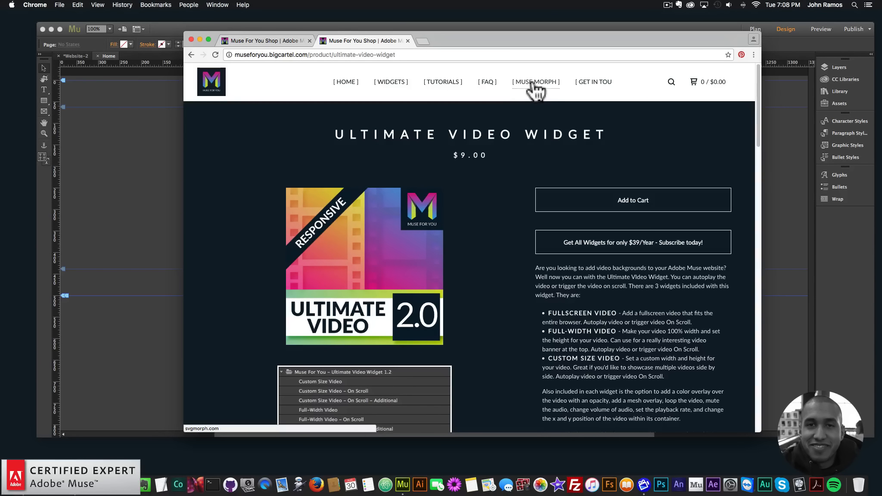
Step: Switch to Muse, open the Library panel and search it for uvw
click(200, 39)
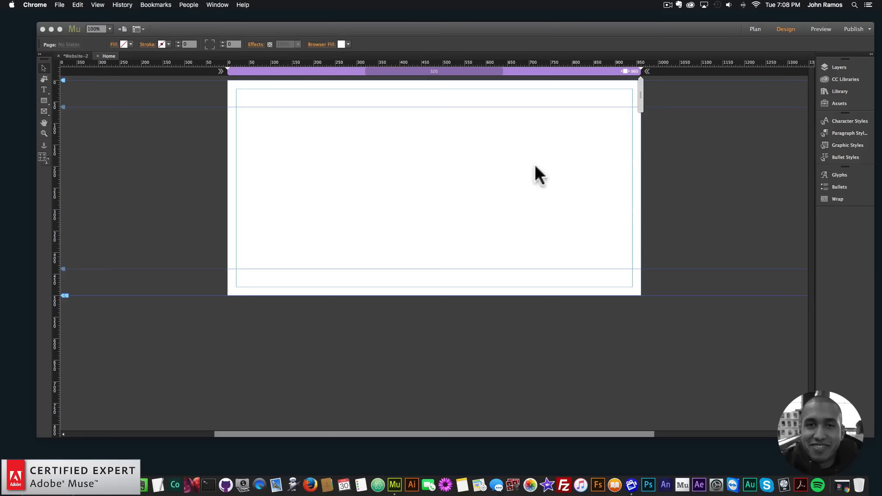
click(541, 201)
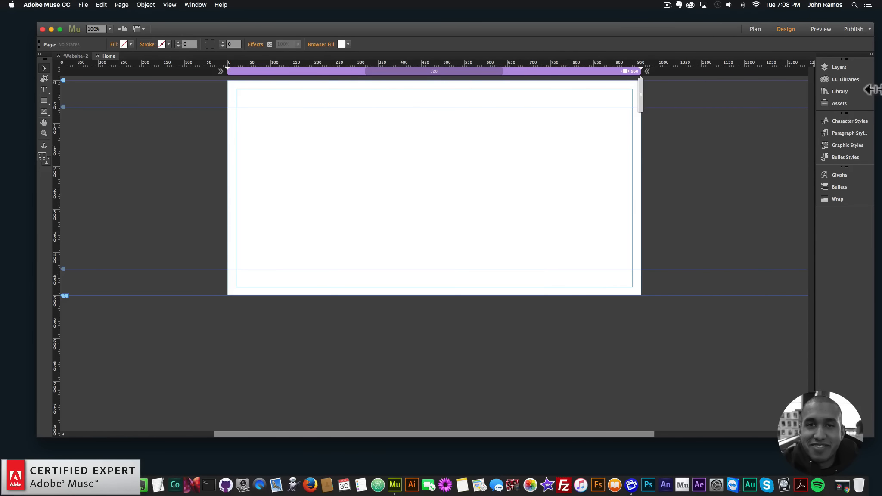
click(838, 93)
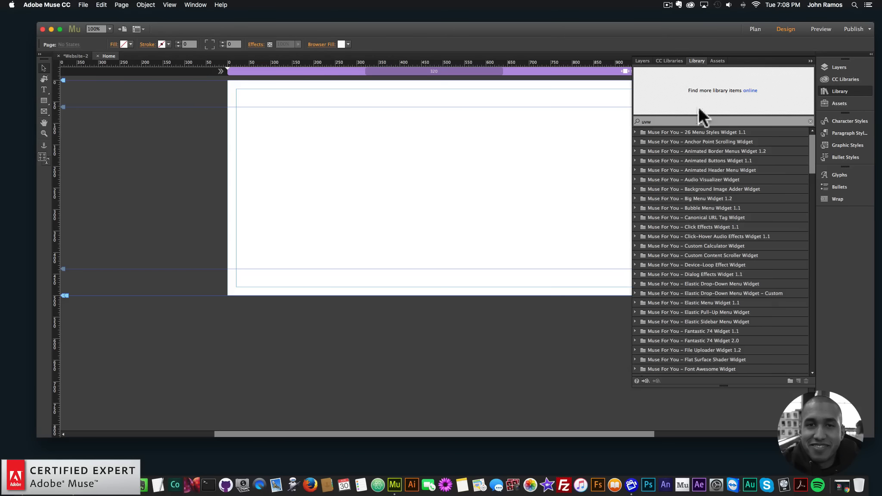
drag(663, 122, 568, 121)
text(uvw)
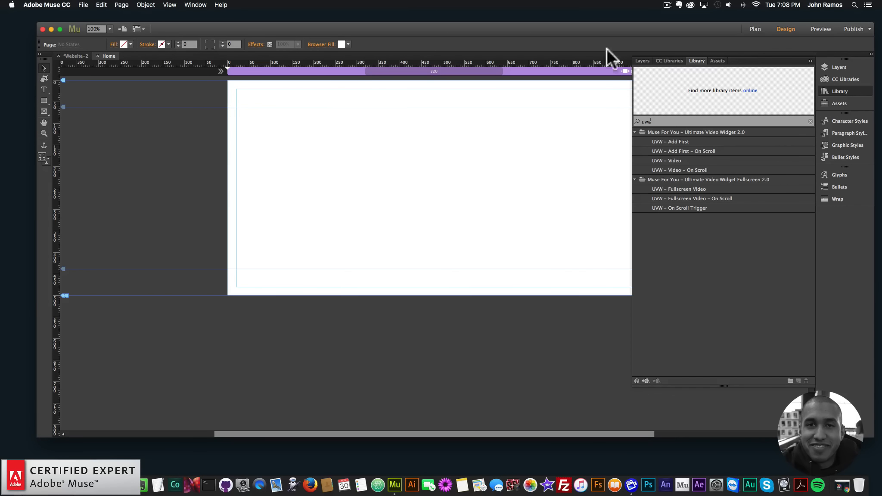
click(195, 4)
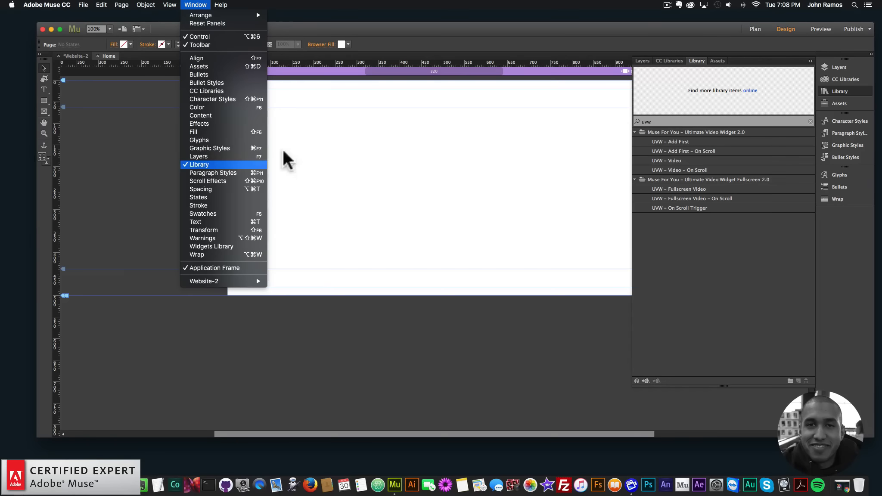
click(675, 122)
drag(654, 121, 588, 117)
text(uvw)
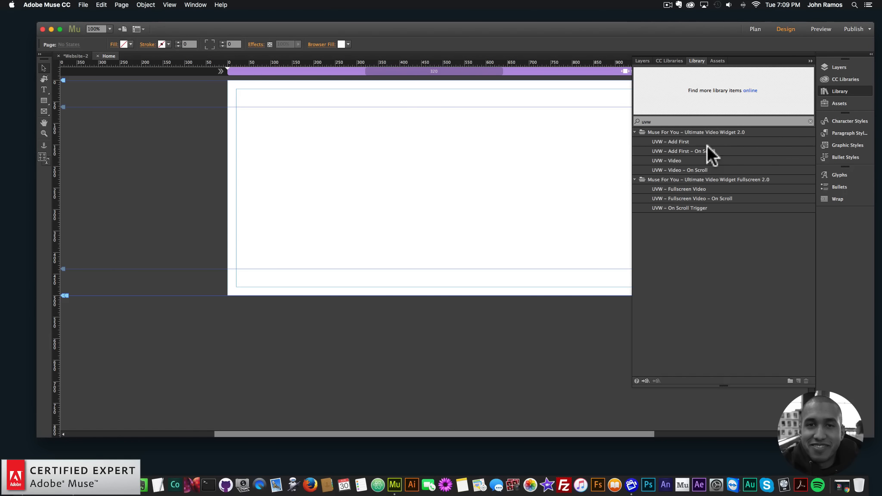
Step: Place the UVW – Add First widget just left of the page's top edge
click(679, 142)
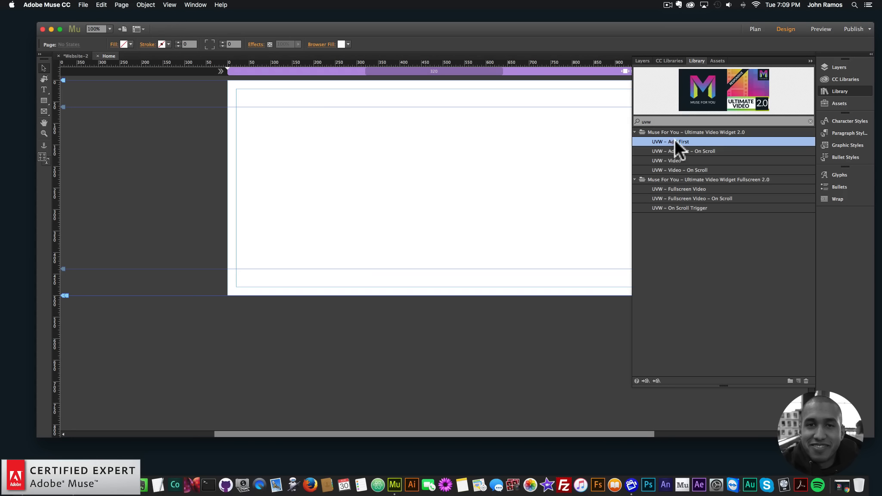
drag(675, 140, 206, 83)
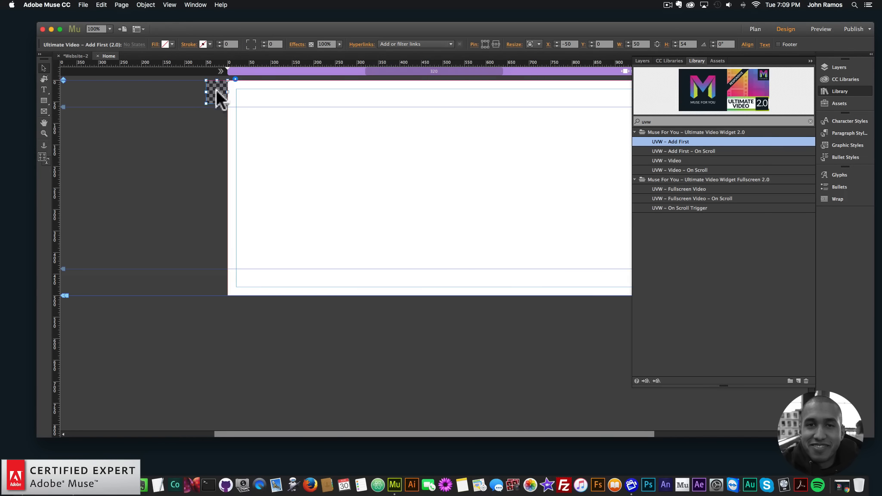
Step: Place the UVW – Video widget beneath the Add First widget, just left of the page
click(682, 151)
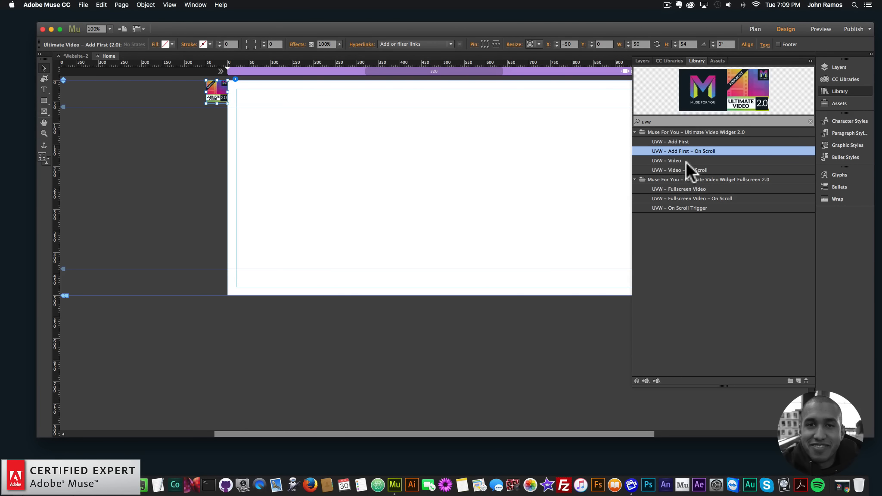
click(681, 160)
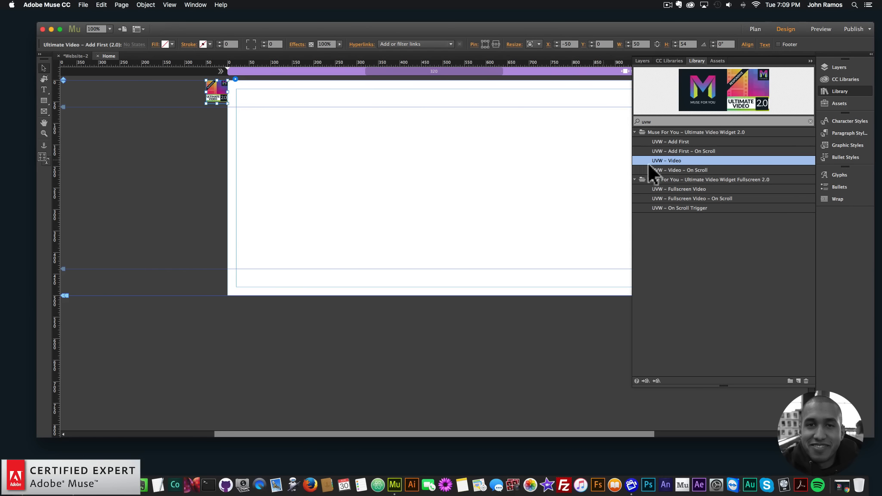
drag(674, 160, 191, 115)
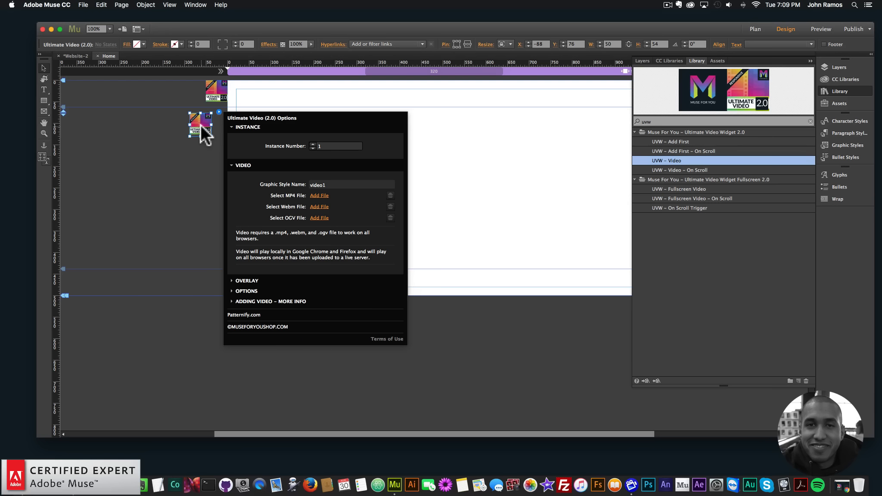
drag(206, 122, 223, 114)
click(236, 106)
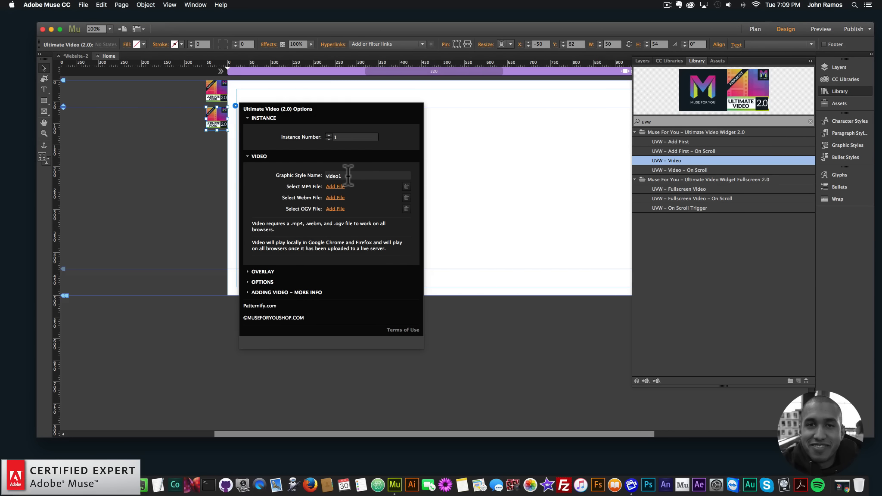
click(483, 144)
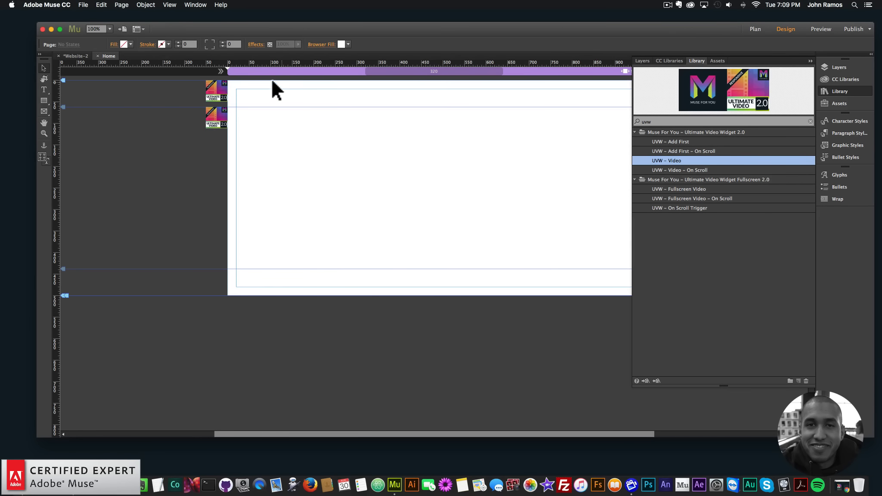
Step: Draw a rectangle about 256 × 256 px on the page with the Rectangle tool
click(46, 101)
click(64, 112)
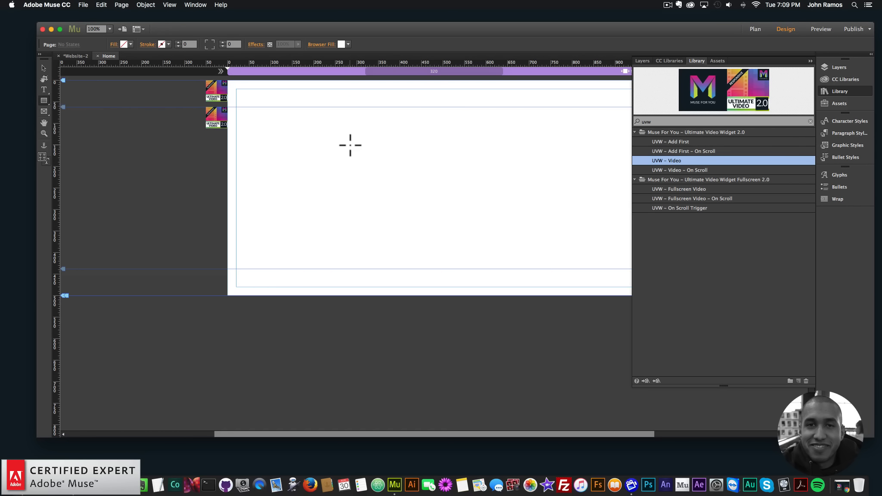
drag(351, 135, 462, 231)
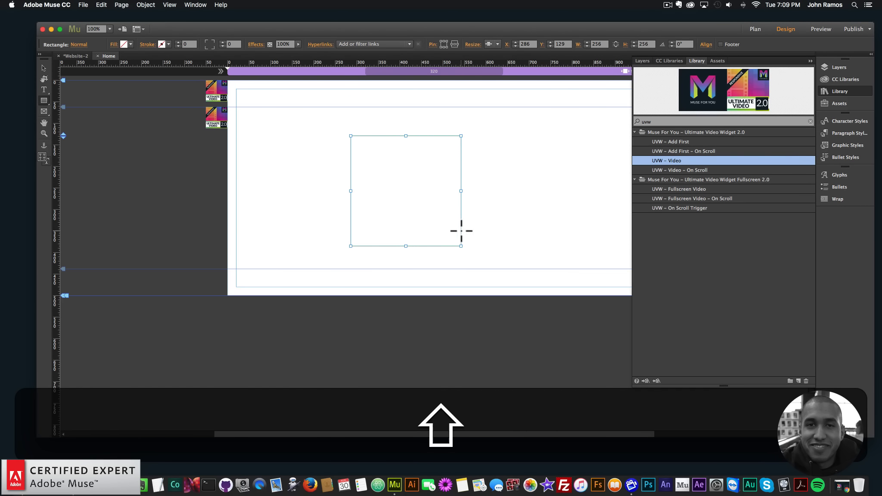
Step: Fill the rectangle with poster-image.png from the video-9 folder and set its fitting to Scale to Fill
click(114, 44)
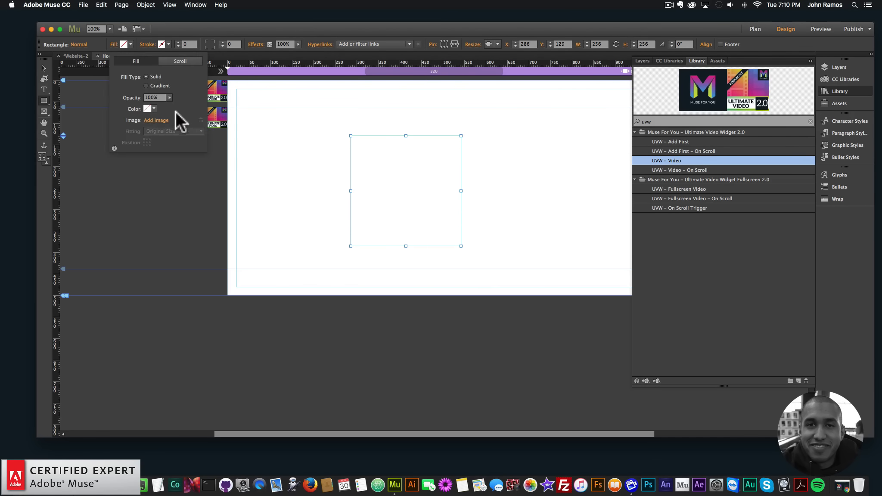
click(156, 120)
click(435, 88)
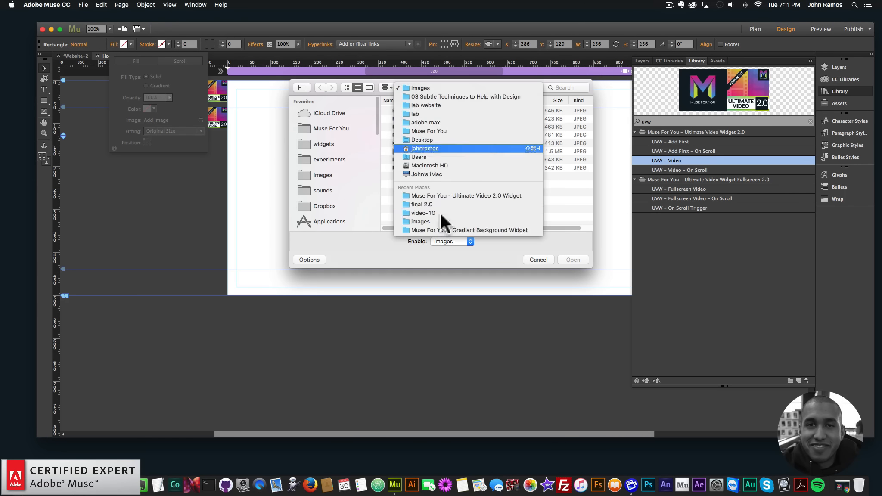
click(423, 208)
click(433, 89)
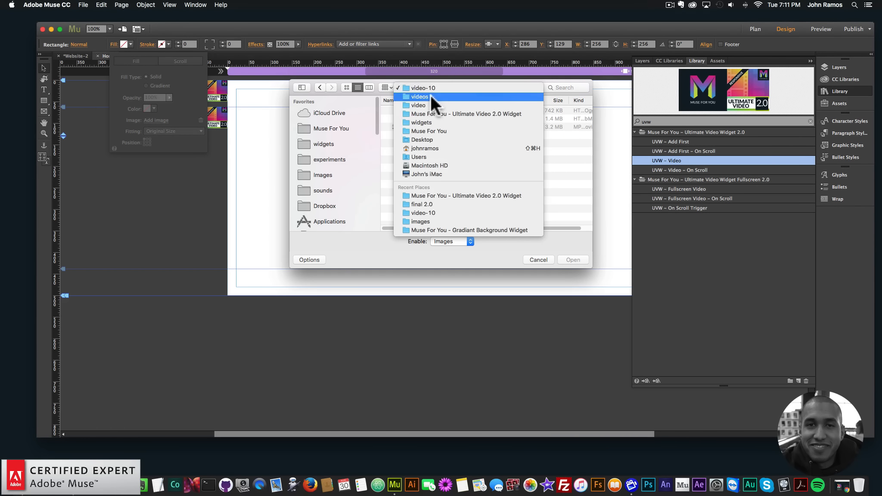
click(430, 97)
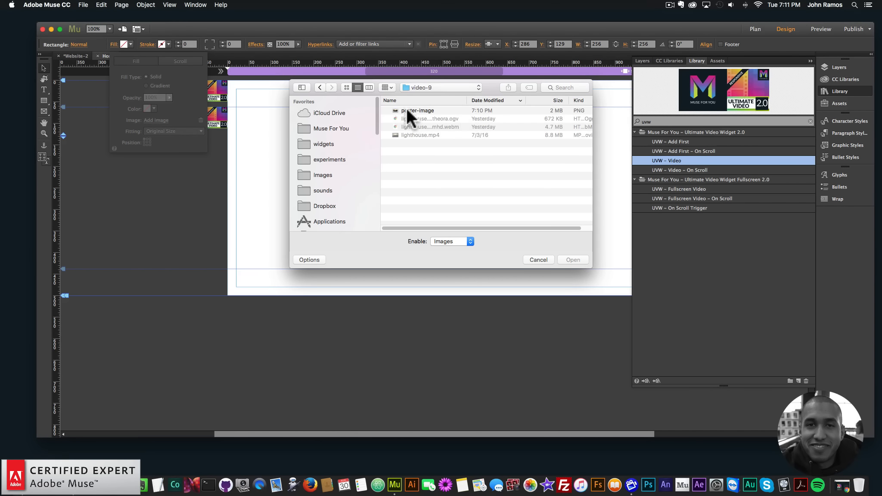
click(413, 111)
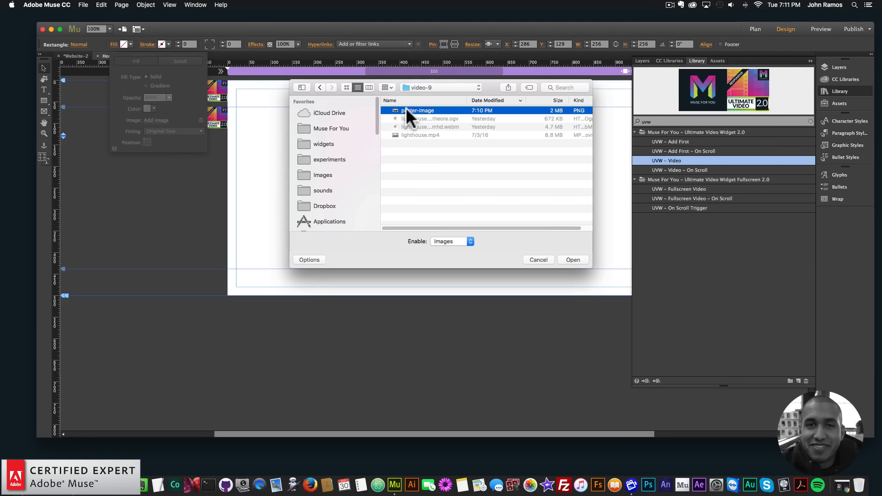
double_click(406, 108)
click(166, 130)
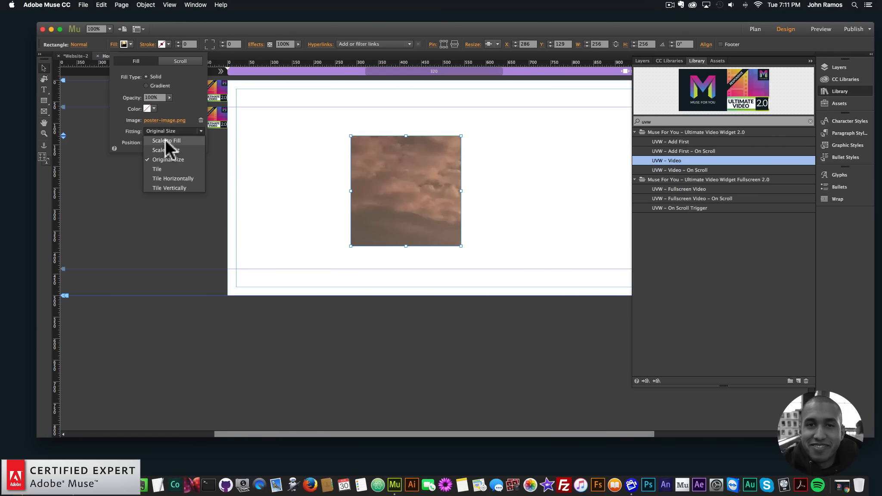
click(165, 139)
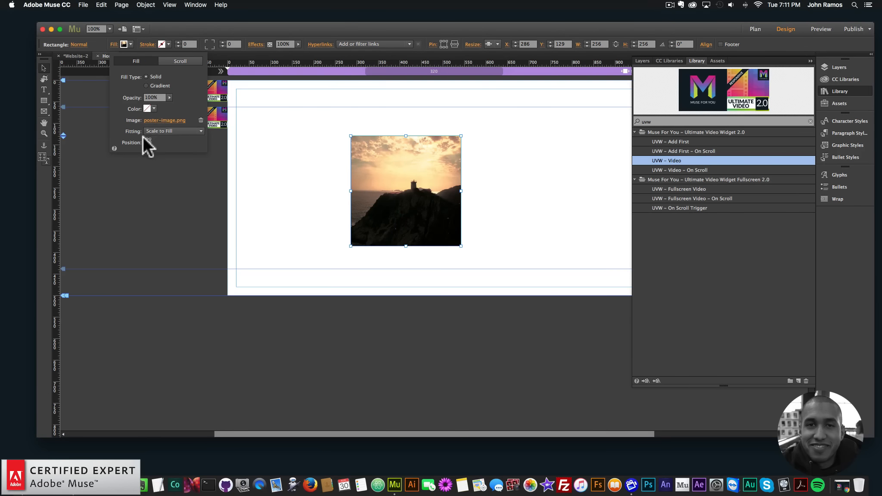
Step: Move the poster-image rectangle to about X 369, Y 148 near the page's centre
click(147, 140)
drag(386, 189, 428, 188)
mouse_move(430, 189)
mouse_down()
mouse_move(455, 192)
mouse_move(429, 193)
mouse_up()
click(542, 167)
click(456, 192)
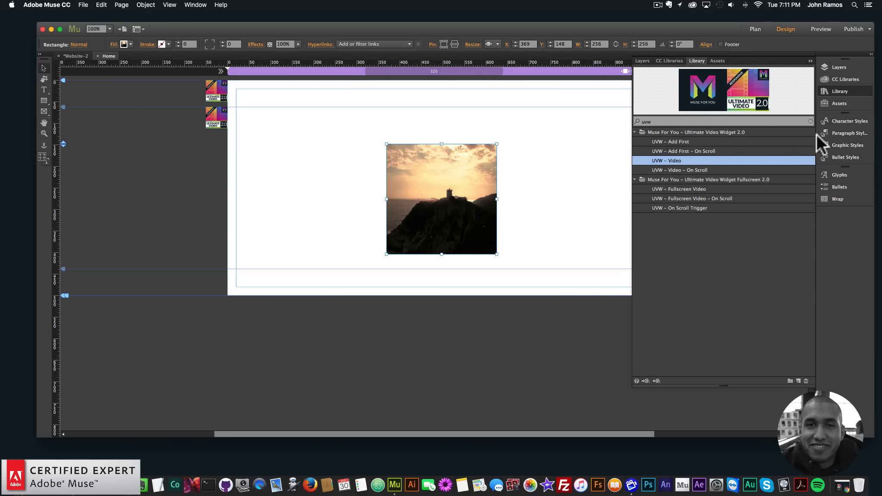
Step: Create a new graphic style from the selected rectangle and name it video1
click(840, 141)
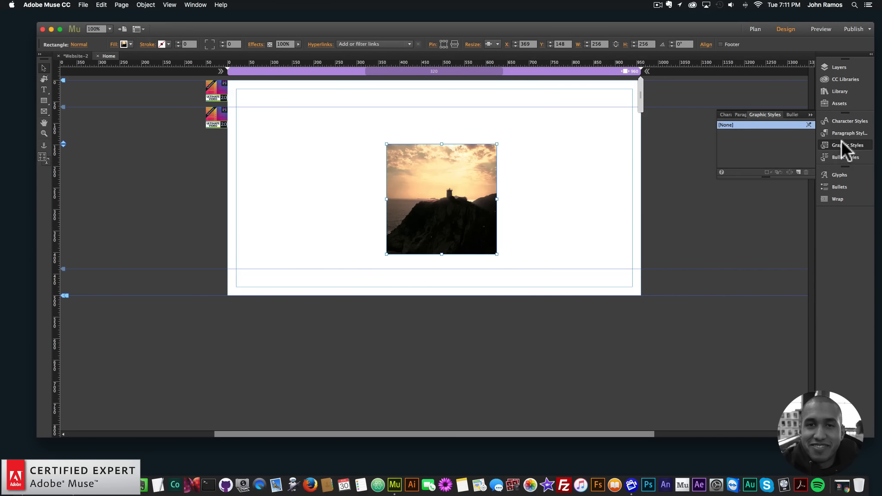
click(195, 5)
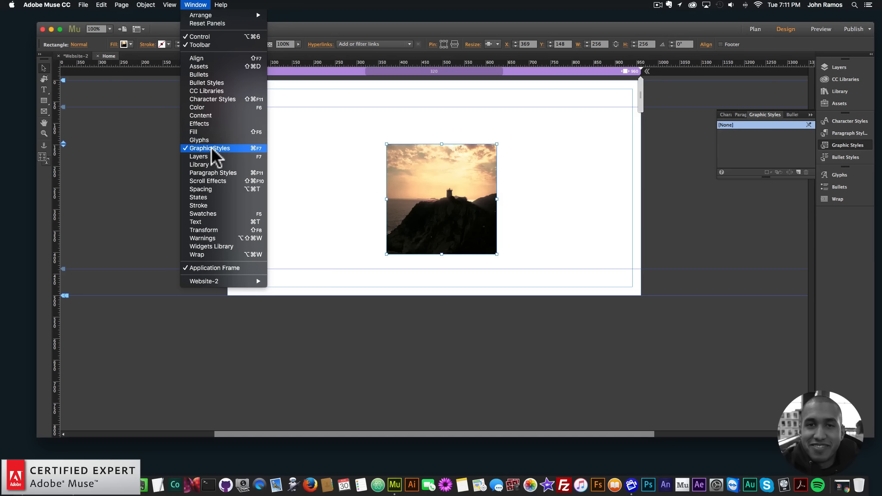
click(792, 168)
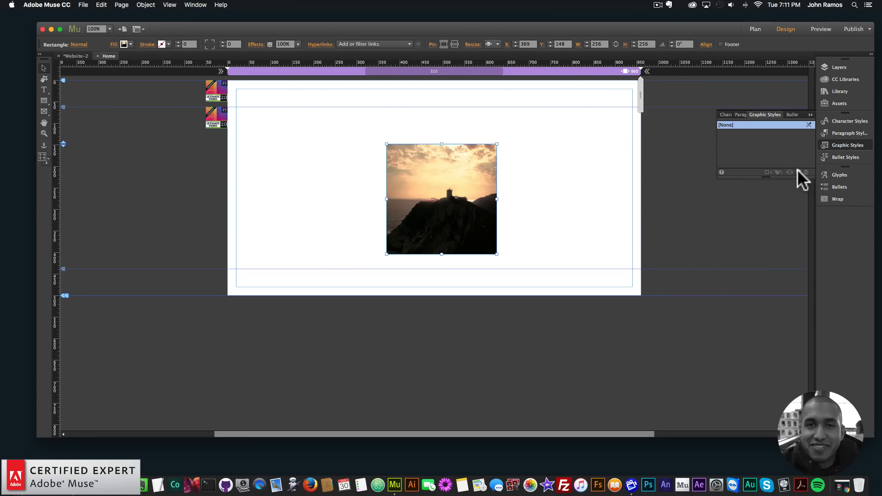
click(797, 170)
double_click(725, 132)
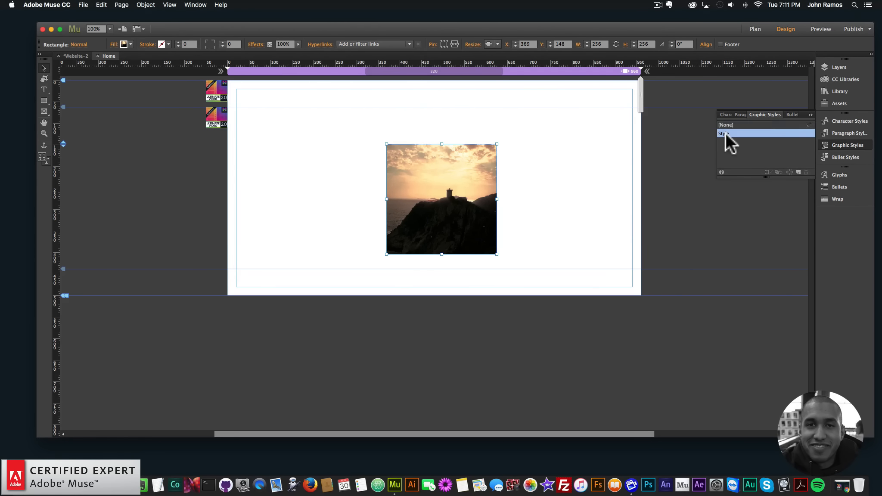
text(video1)
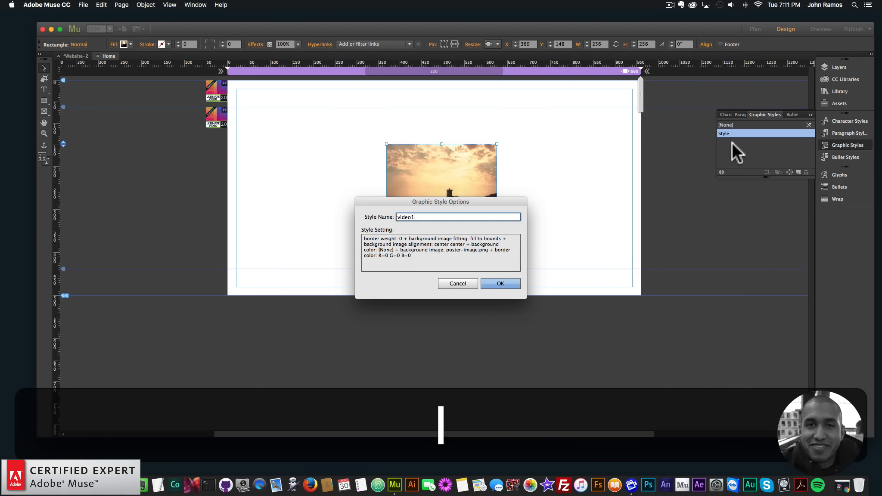
key(Return)
Step: Open the video widget's options to check its graphic style name setting
click(226, 117)
click(235, 105)
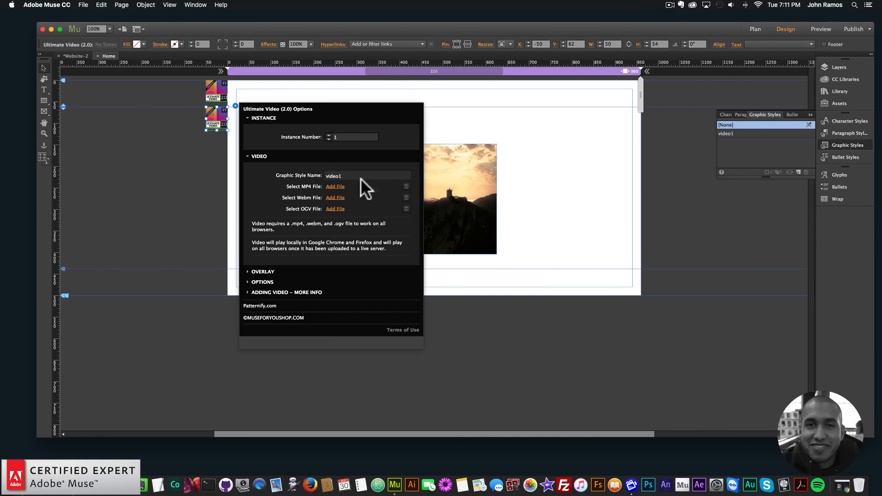
click(444, 181)
click(244, 122)
Step: Preview the page in the browser and return to Muse
click(69, 4)
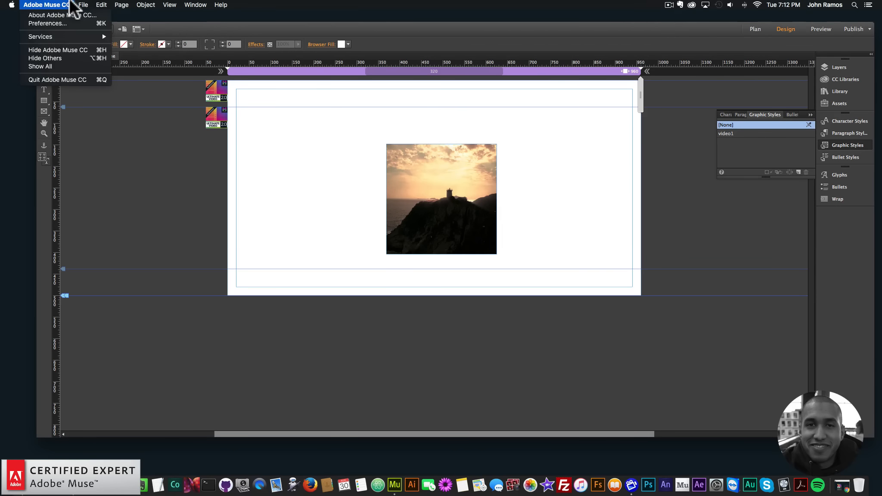
mouse_move(83, 4)
click(98, 139)
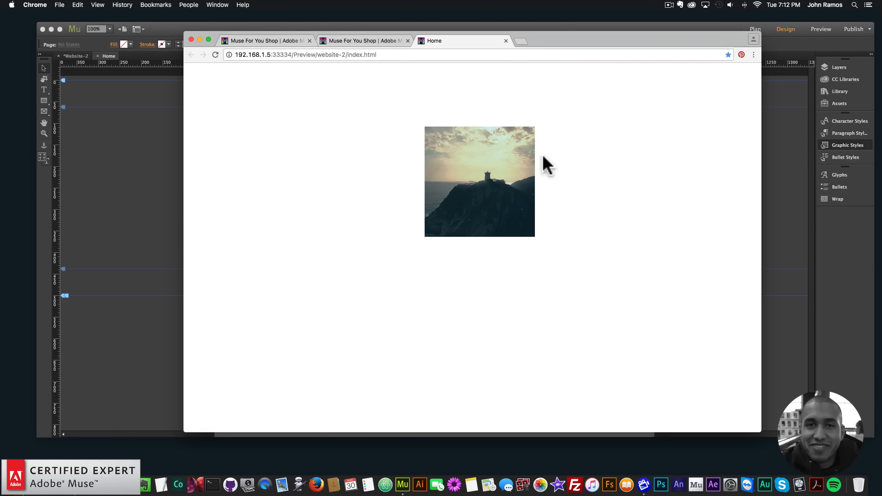
click(158, 155)
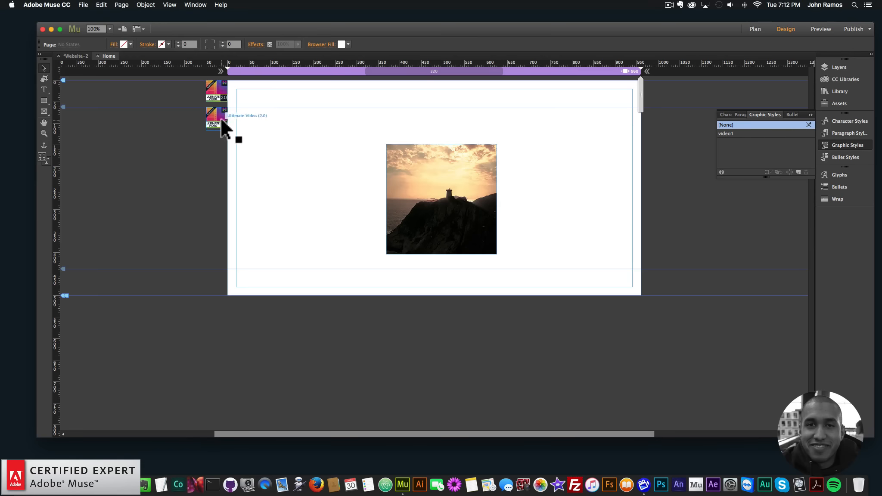
Step: Open the video widget's options and examine the Overlay section
click(220, 118)
click(235, 107)
click(270, 272)
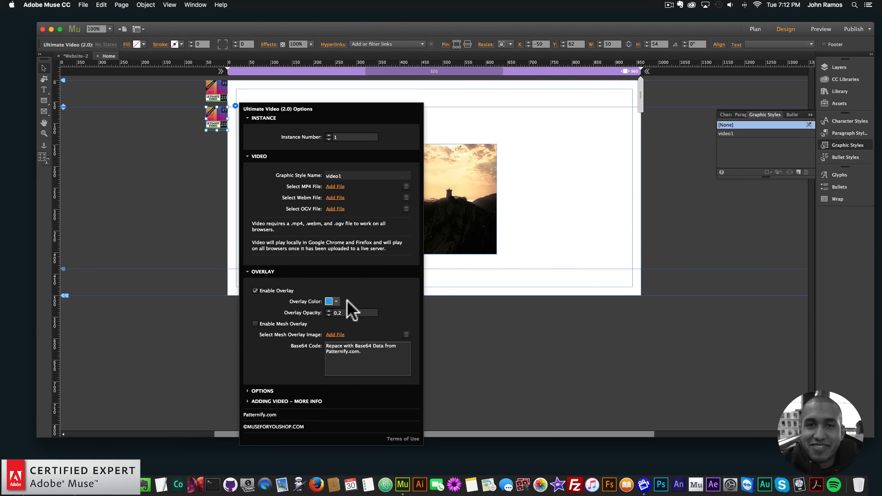
click(459, 200)
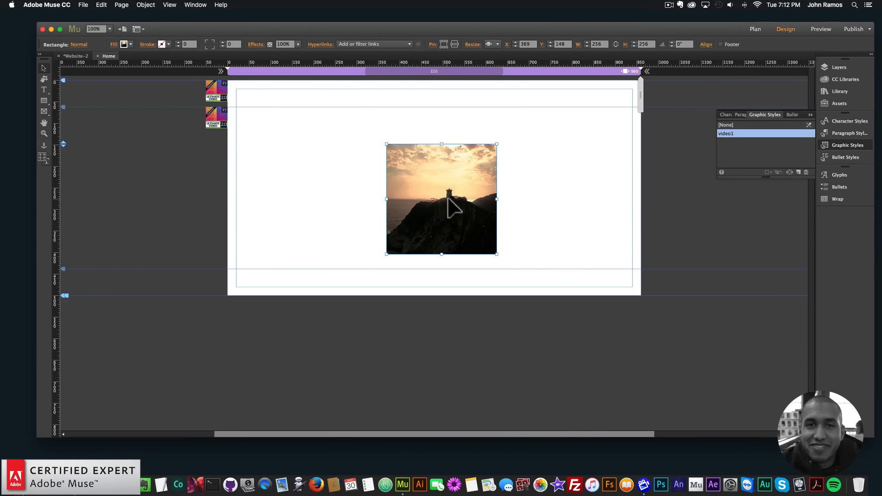
Step: Assign lighthouse.mp4, lighthouse.webmhd.webm and lighthouse.oggtheora.ogv from the video-9 folder as the widget's MP4, WebM and OGV files
click(224, 115)
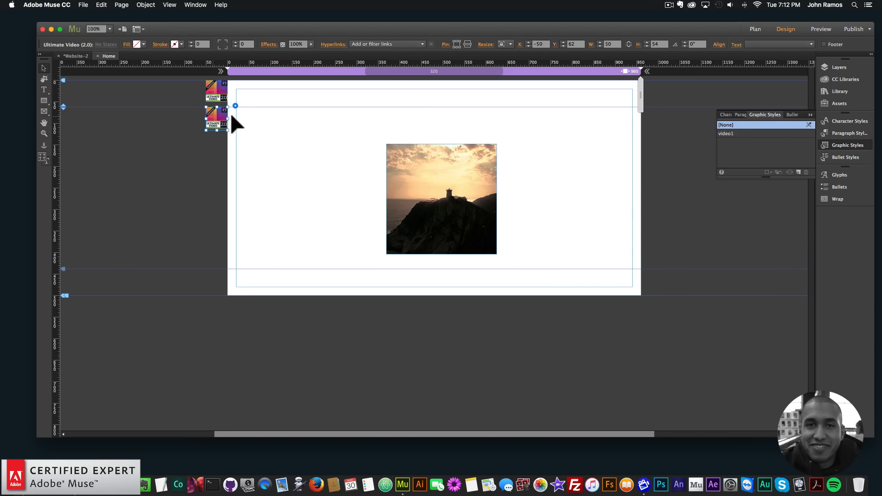
click(236, 106)
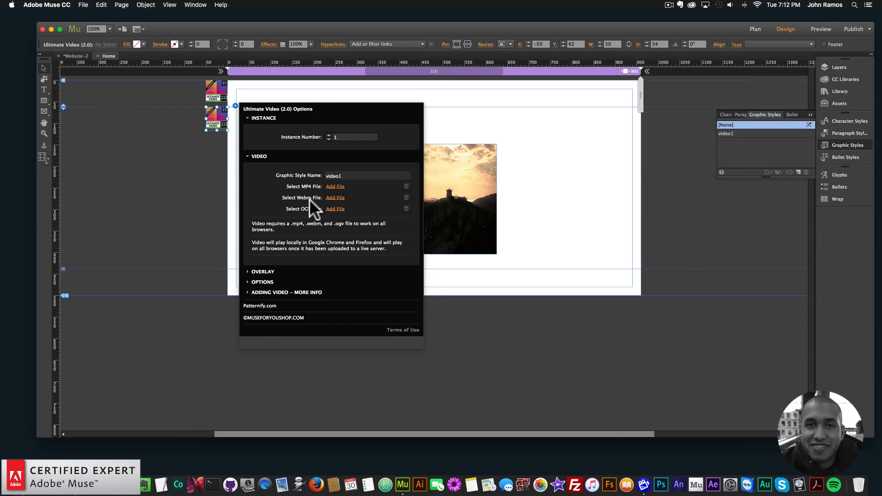
click(335, 186)
click(428, 125)
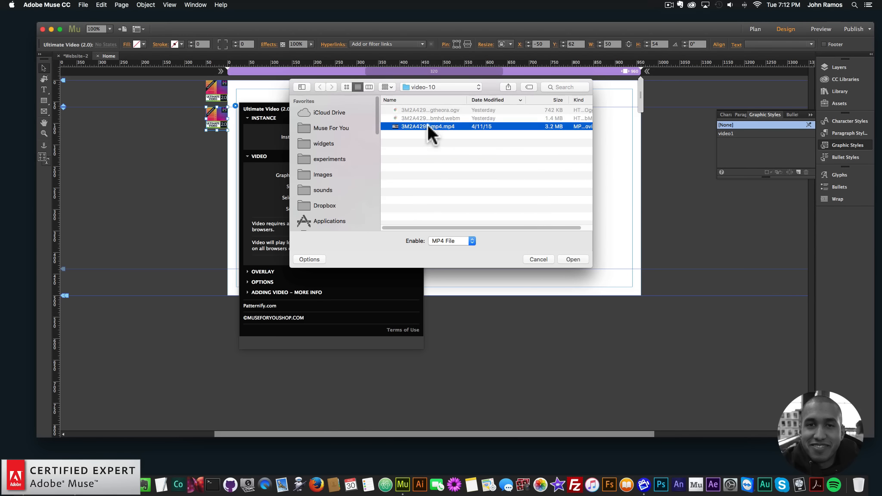
click(432, 86)
click(429, 96)
double_click(414, 110)
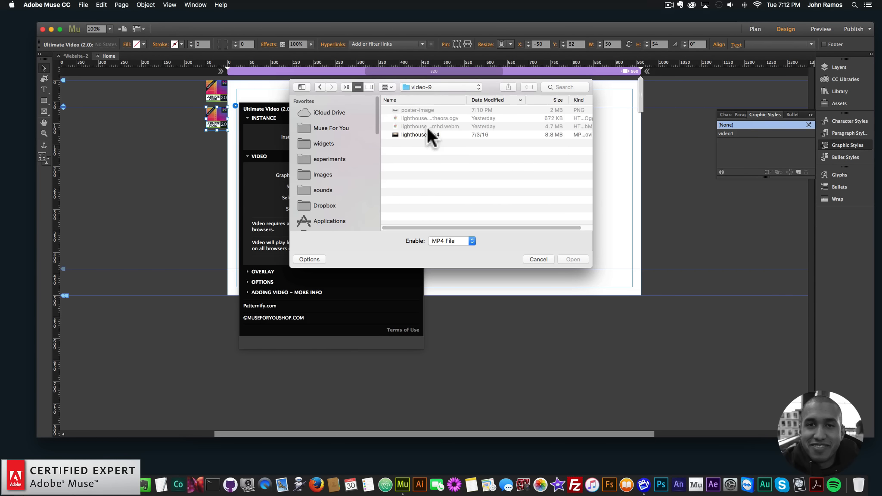
click(417, 135)
double_click(416, 135)
click(342, 198)
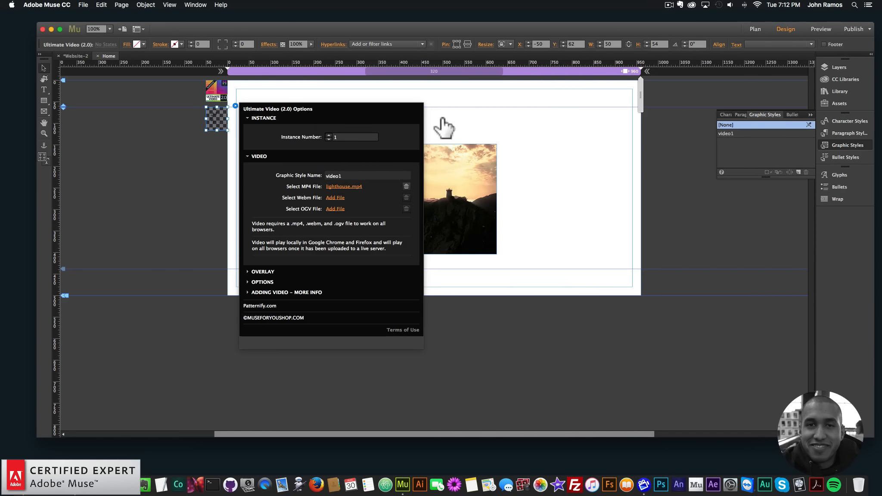
double_click(437, 127)
click(341, 207)
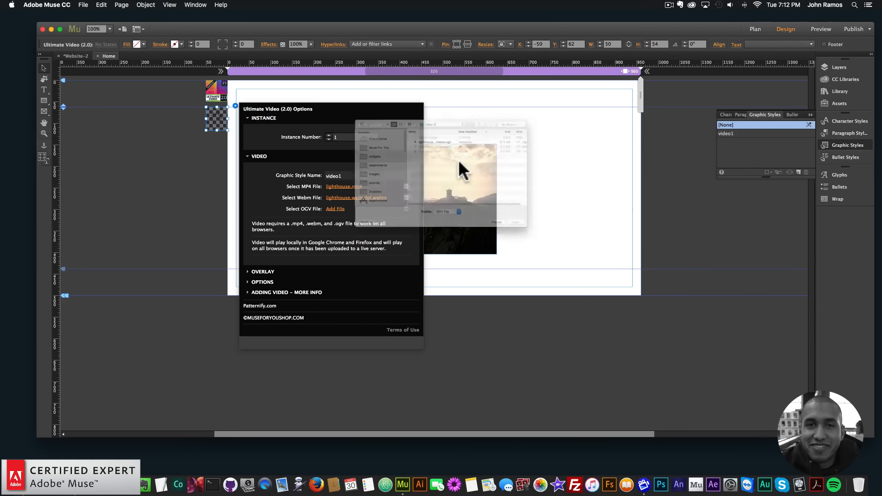
double_click(434, 117)
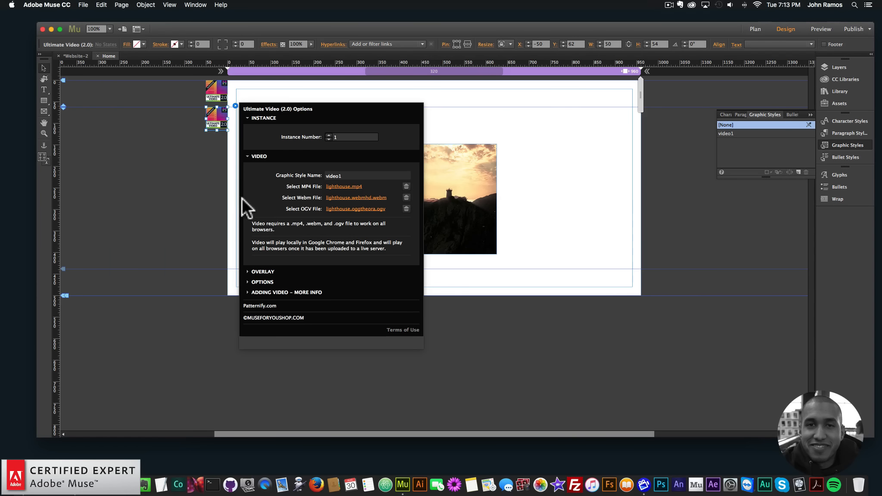
Step: Preview the page in the browser and return to Muse
click(215, 178)
click(84, 5)
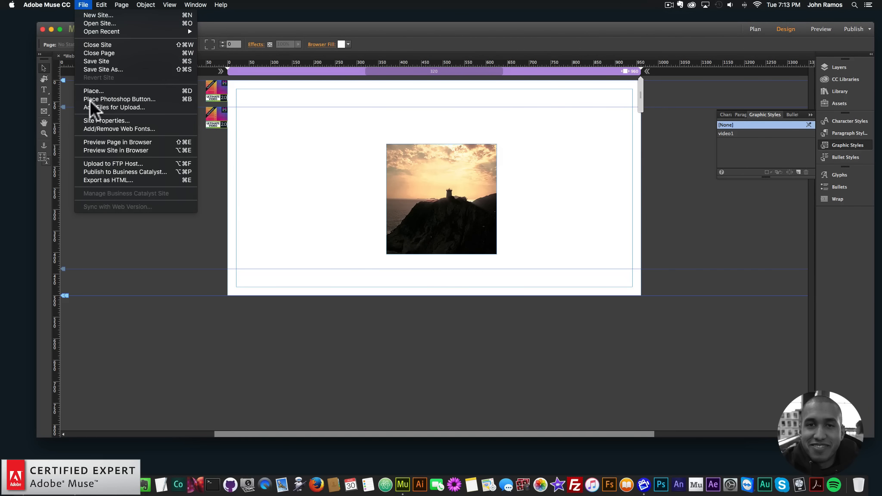
click(104, 139)
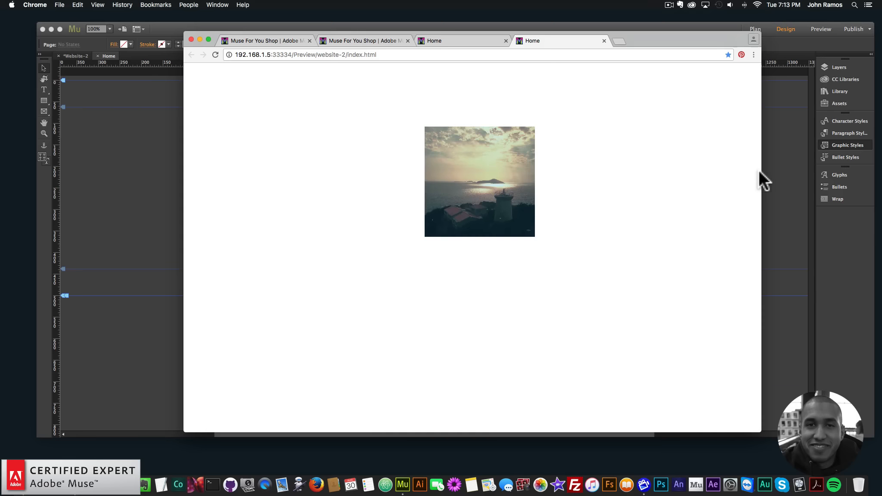
drag(761, 176, 744, 201)
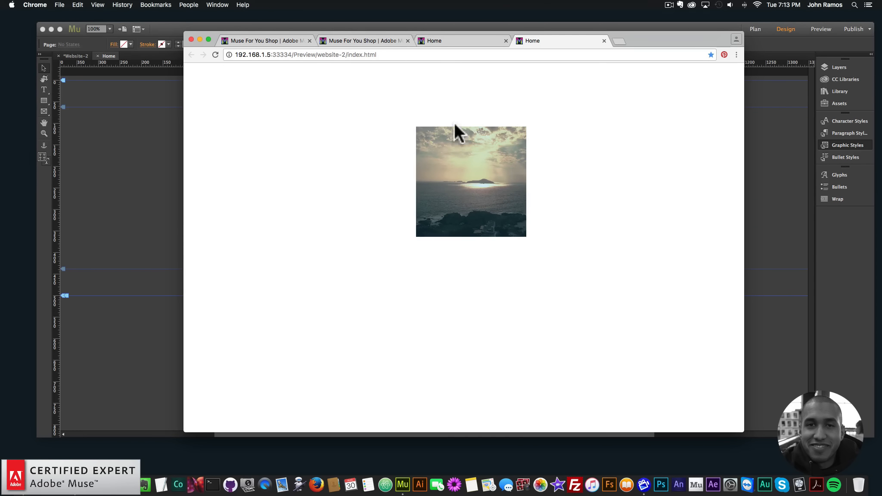
click(109, 132)
Step: Set the video widget's X Position and Y Position to 100 %
click(215, 121)
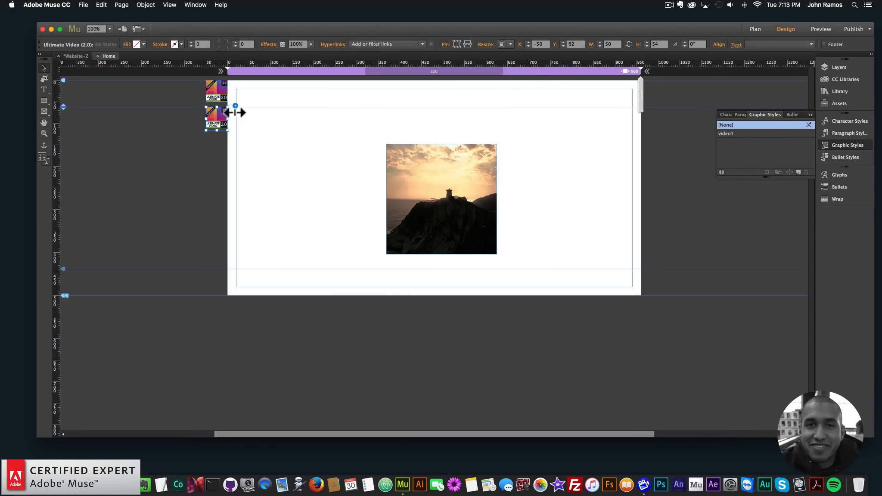
click(236, 106)
click(257, 282)
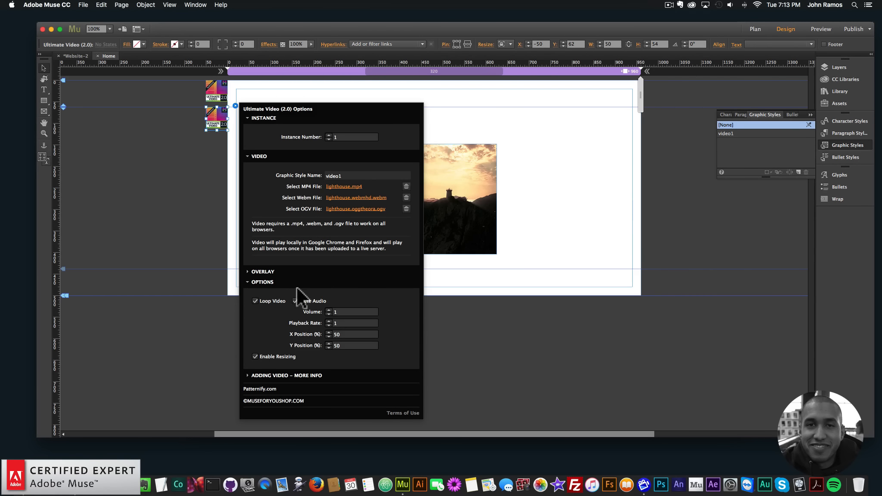
double_click(352, 334)
text(100)
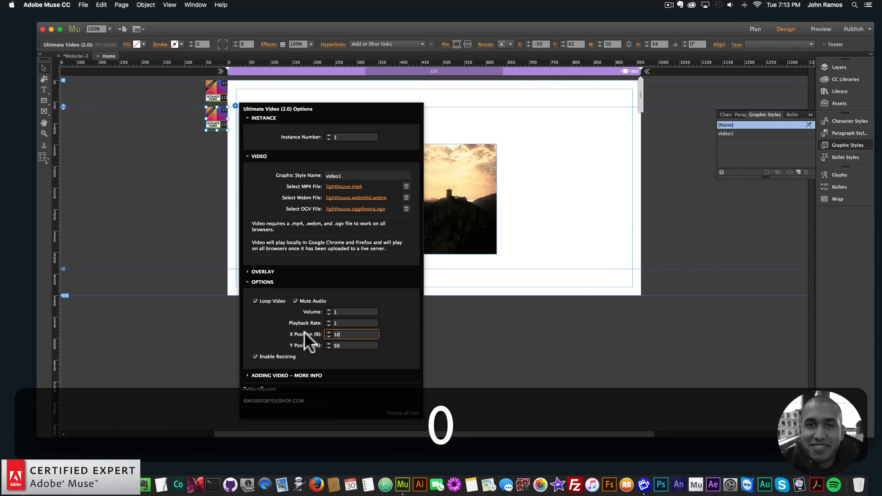
key(Tab)
text(100)
key(Return)
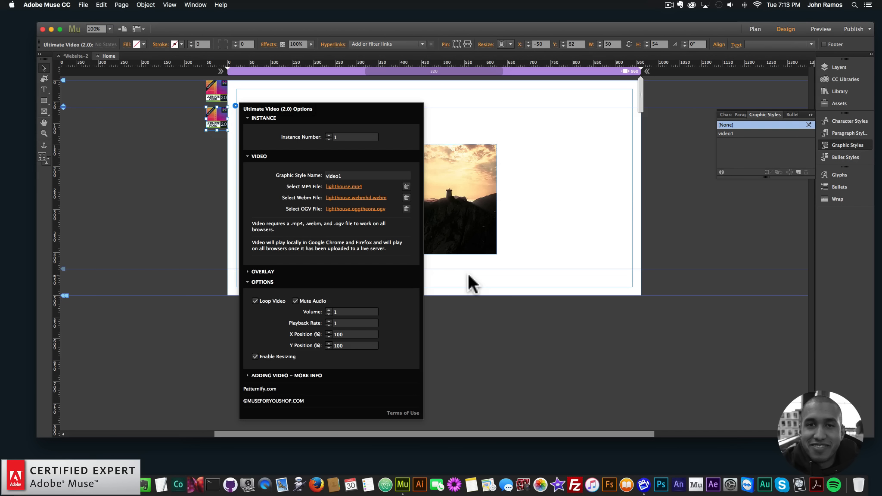
Step: Preview the updated page in the browser and return to Muse
click(544, 196)
click(83, 5)
click(105, 142)
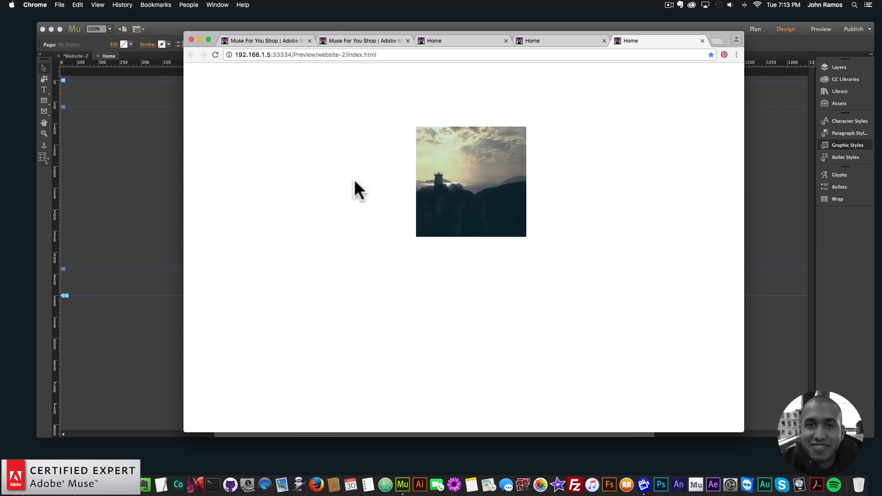
mouse_move(744, 179)
mouse_down()
mouse_move(315, 181)
mouse_move(744, 179)
mouse_up()
click(152, 184)
Step: Move the rectangle to the page's left edge and widen it to about 417 px
drag(434, 198, 275, 198)
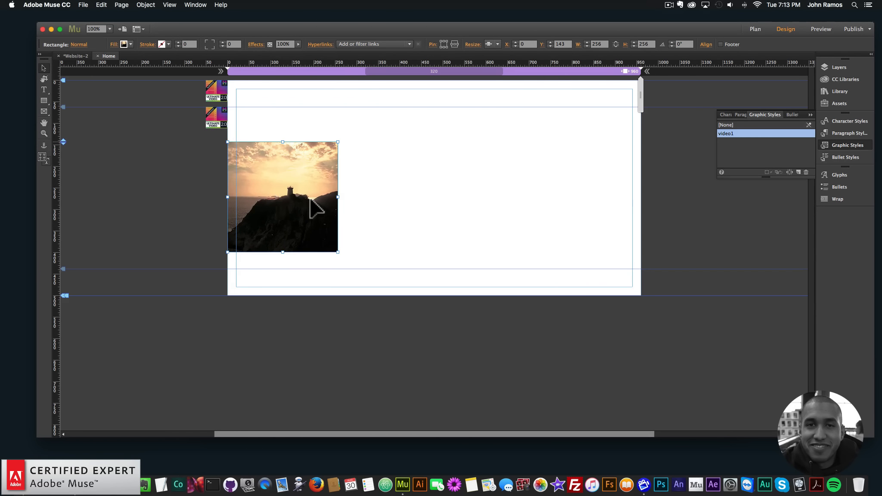
drag(339, 197, 407, 197)
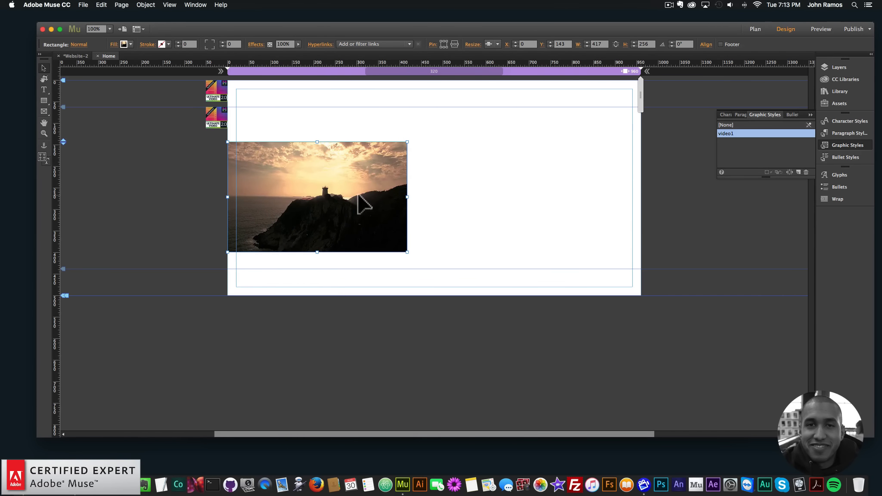
Step: Duplicate the rectangle and place the copy directly beside the original, trimming the original to about 393 px wide
key(super+c)
key(super+v)
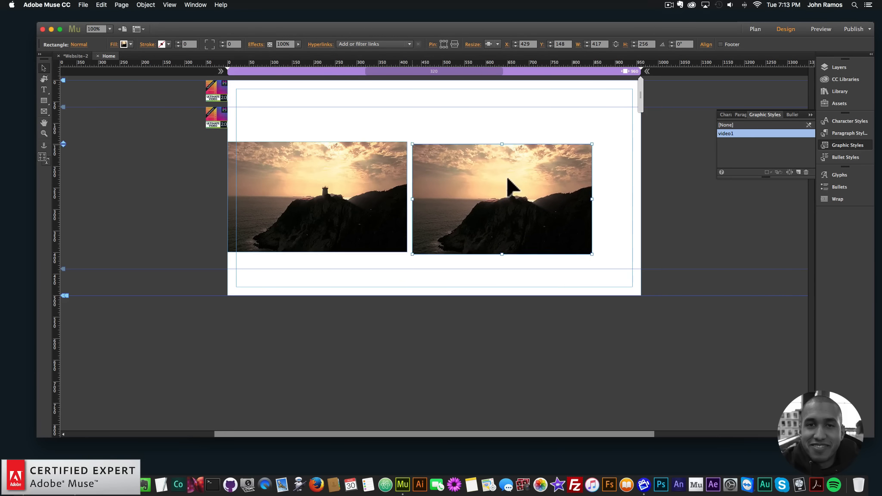
drag(507, 179, 502, 178)
click(385, 179)
drag(407, 197, 397, 197)
drag(456, 187, 445, 186)
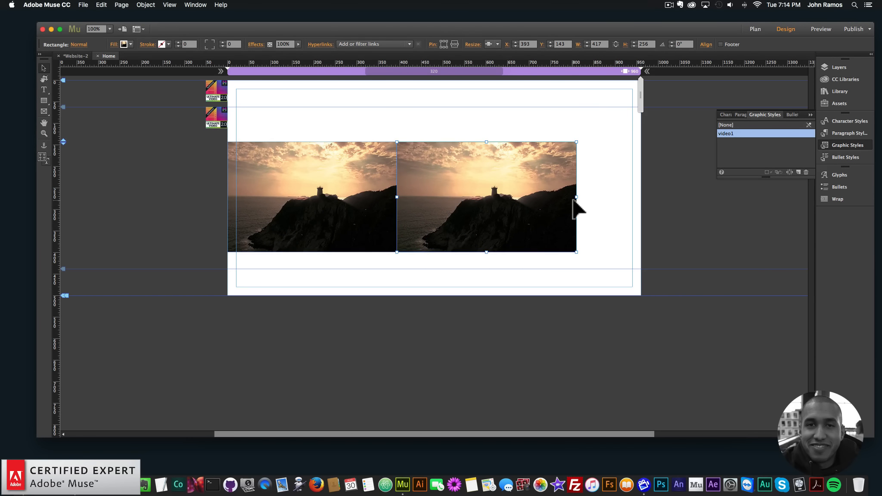
Step: Narrow the copy to about 271 px and paste a third rectangle placed right of it
drag(577, 197, 514, 197)
key(cmd+v)
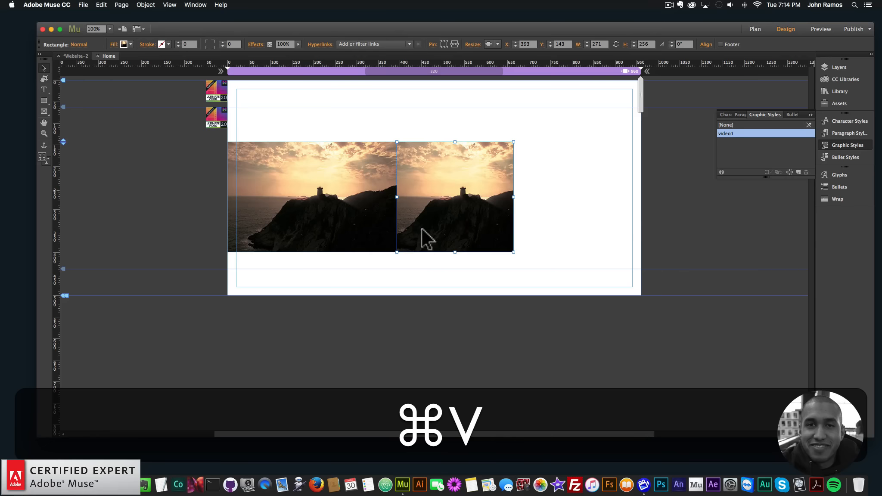
drag(437, 220, 514, 197)
Step: Resize the middle rectangle from its left edge to about 348 px wide
click(393, 197)
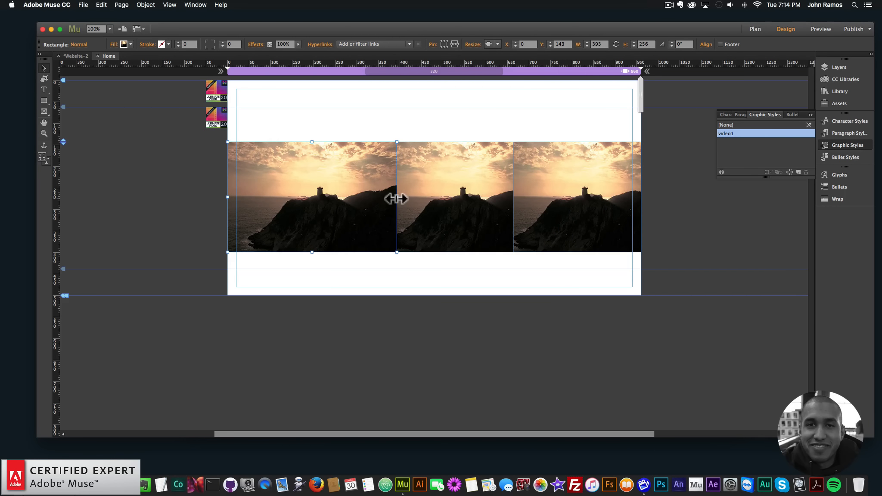
drag(395, 198, 362, 197)
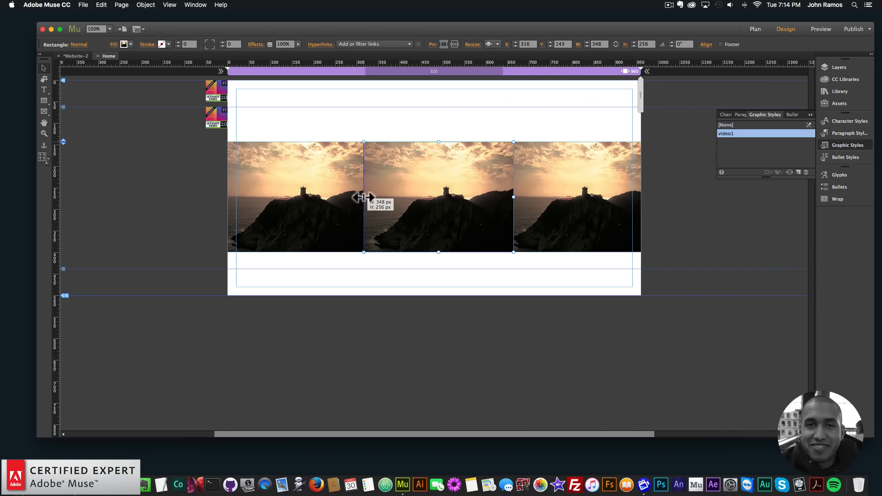
click(502, 257)
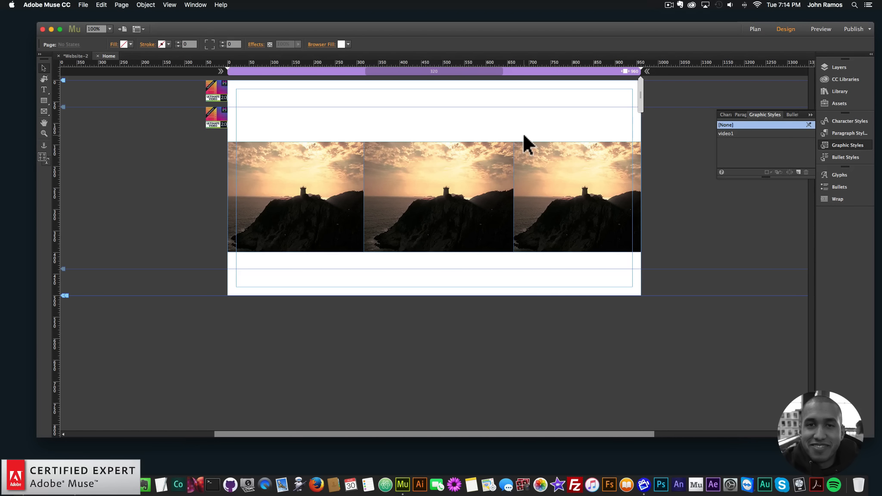
Step: Preview the page in a browser, widen the browser window to view the three rectangles, and return to the design
click(647, 71)
click(83, 4)
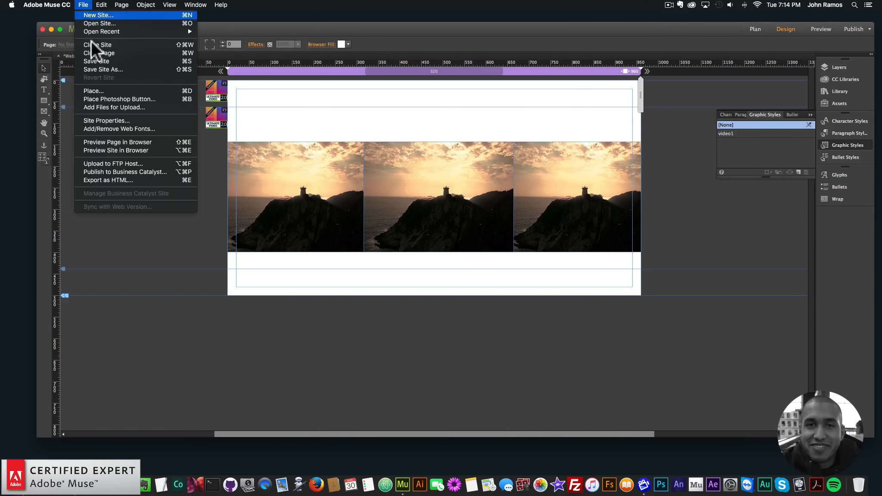
click(113, 143)
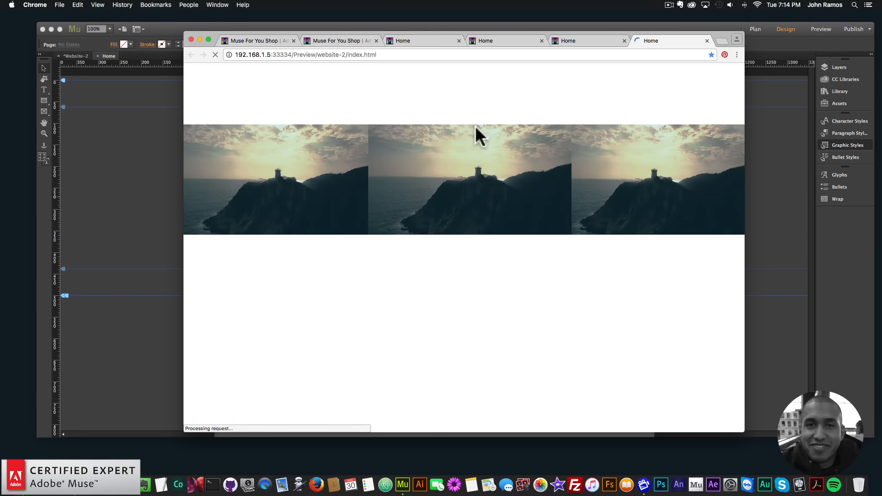
drag(747, 190, 804, 196)
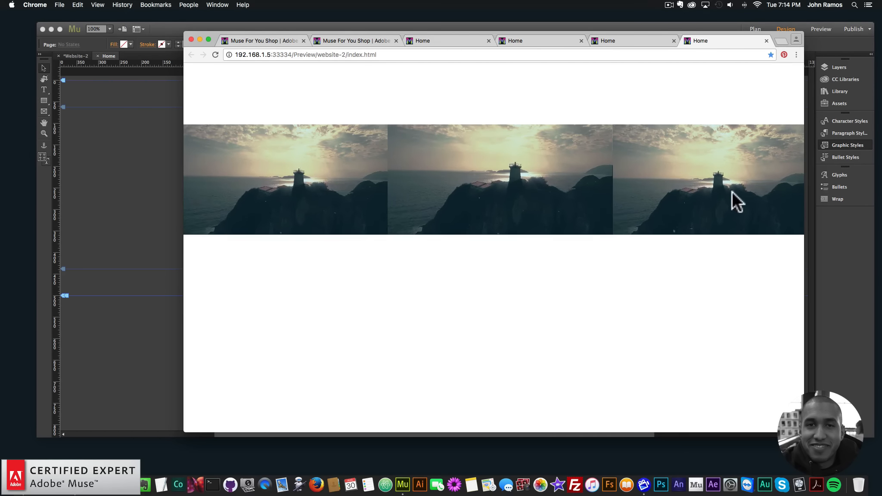
click(147, 169)
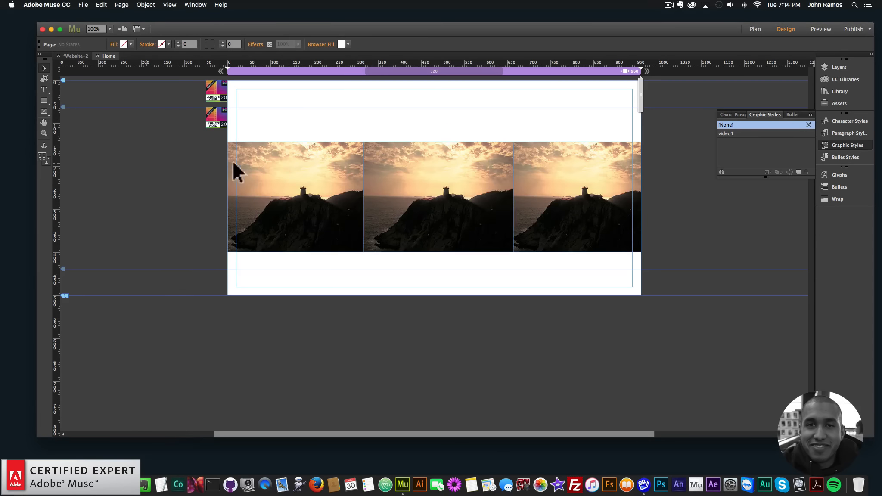
Step: Paste two more copies of the Ultimate Video widget next to the existing widgets beside the page
click(207, 116)
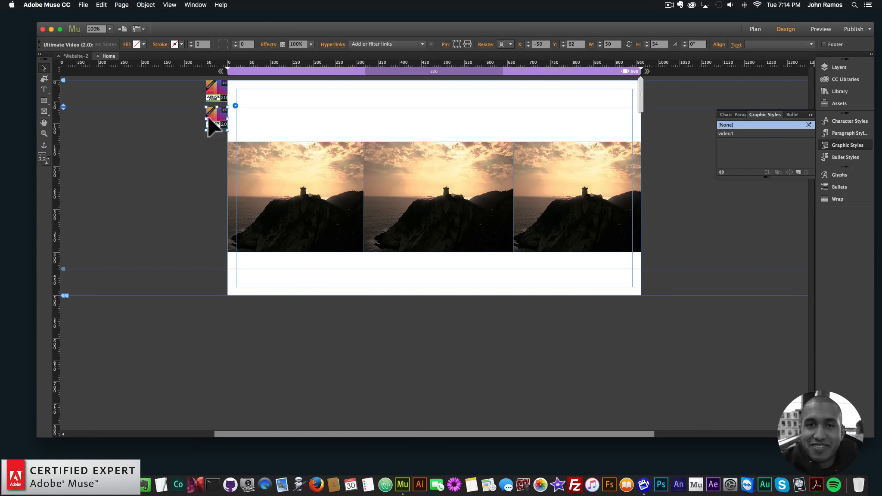
key(cmd+v)
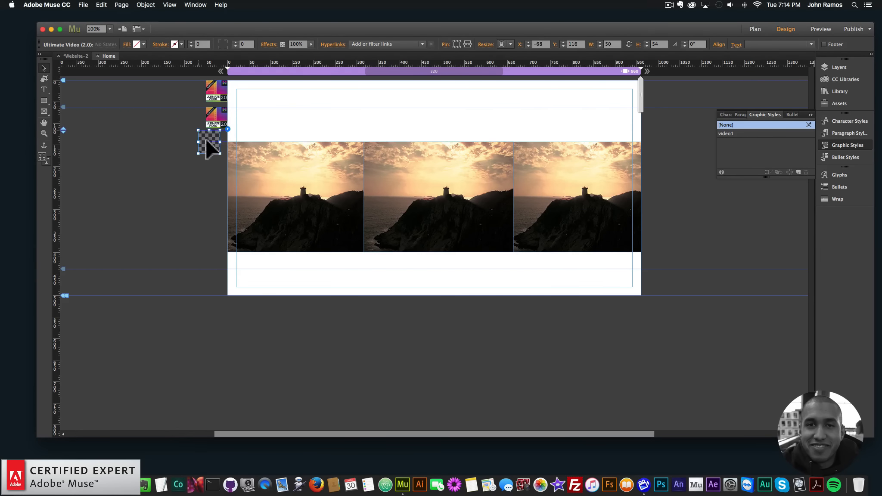
key(cmd+v)
drag(425, 250, 232, 149)
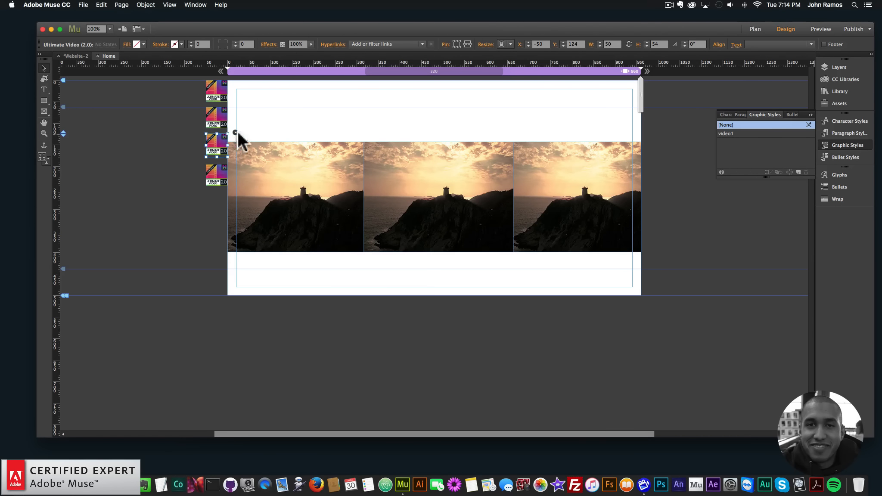
Step: Open the third widget's options and set its graphic style name to video2
click(235, 133)
double_click(332, 202)
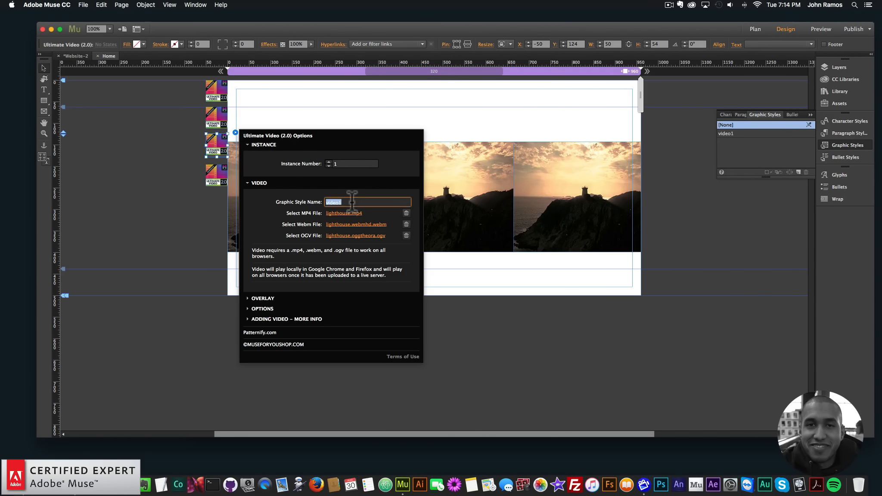
text(video2)
key(Return)
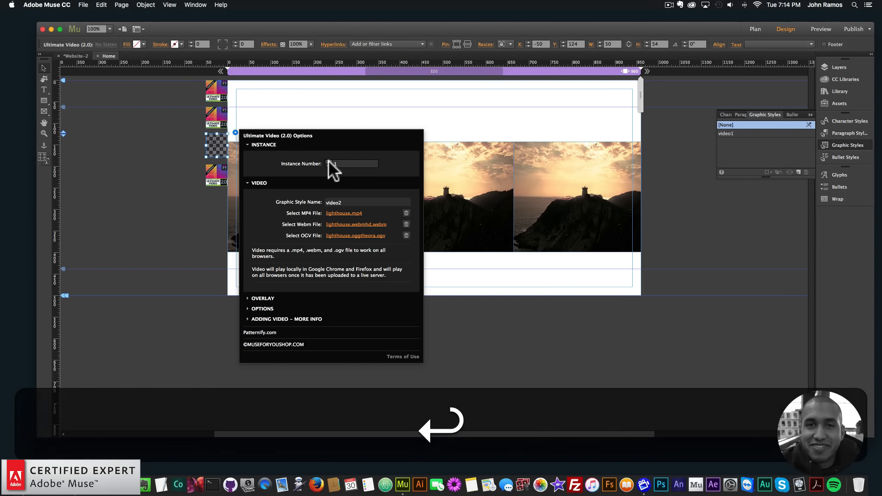
Step: Link the third widget's MP4 and WebM files to the Cold2520Winter2520Dream videos in the video-2 folder
click(344, 213)
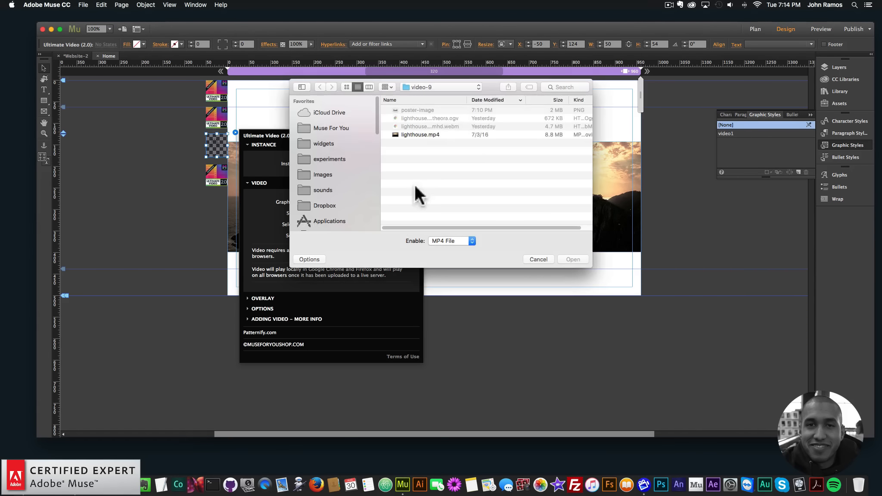
click(430, 88)
click(429, 101)
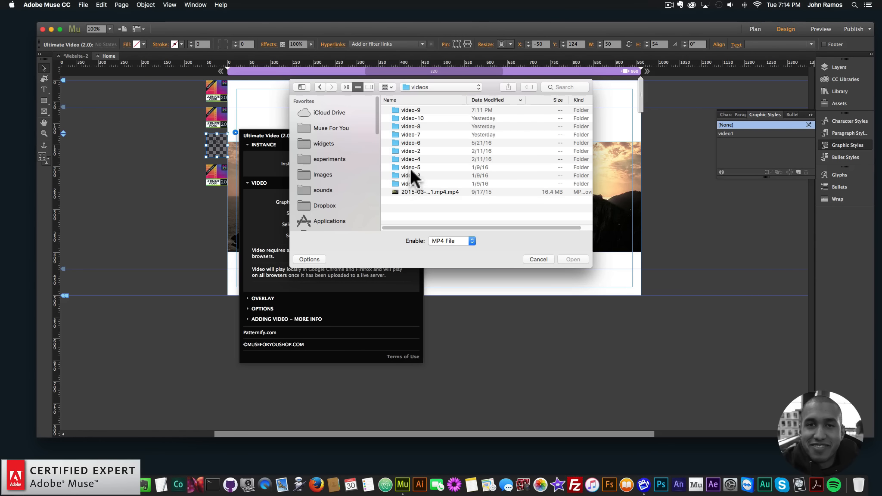
double_click(409, 150)
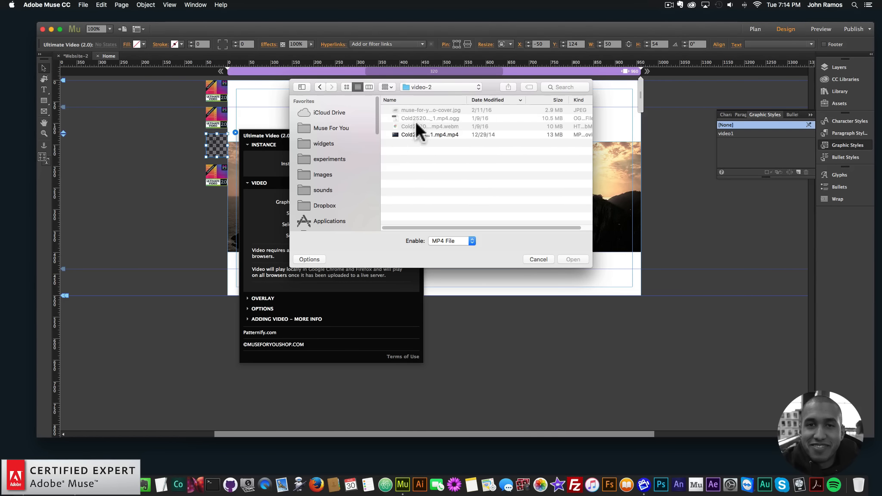
double_click(414, 135)
click(347, 225)
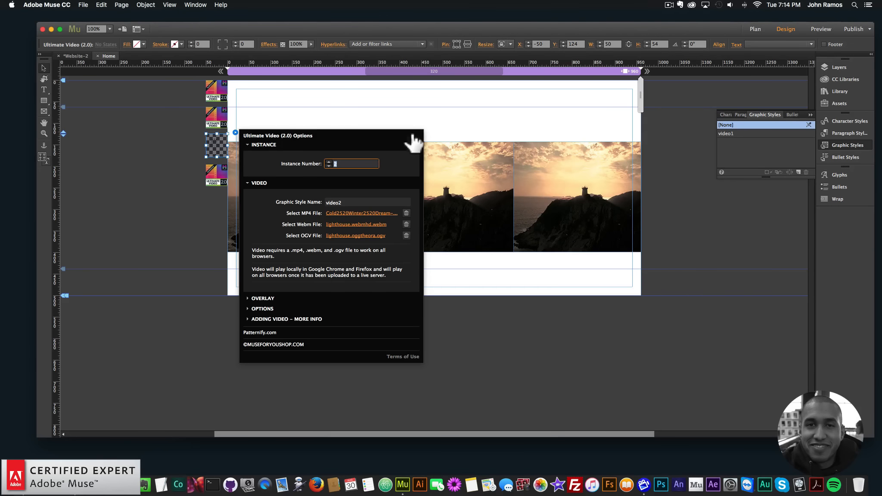
double_click(431, 126)
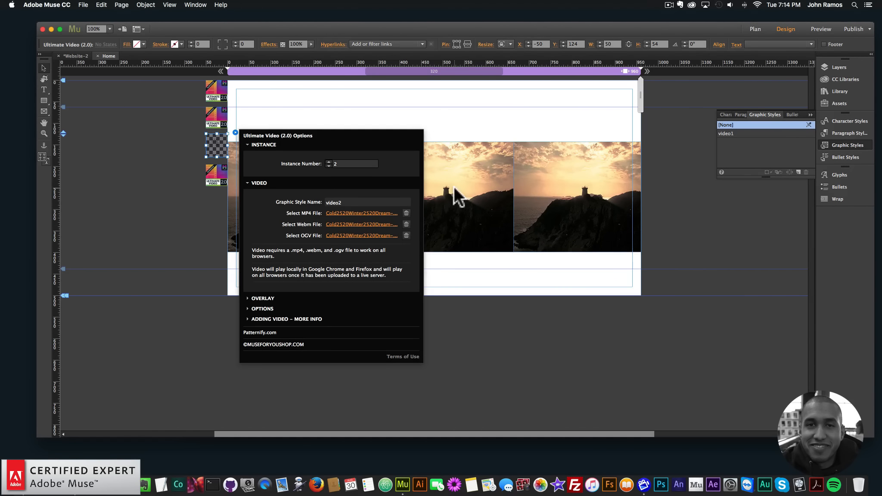
Step: Duplicate the video1 graphic style for the middle rectangle and rename the copy video2
click(469, 190)
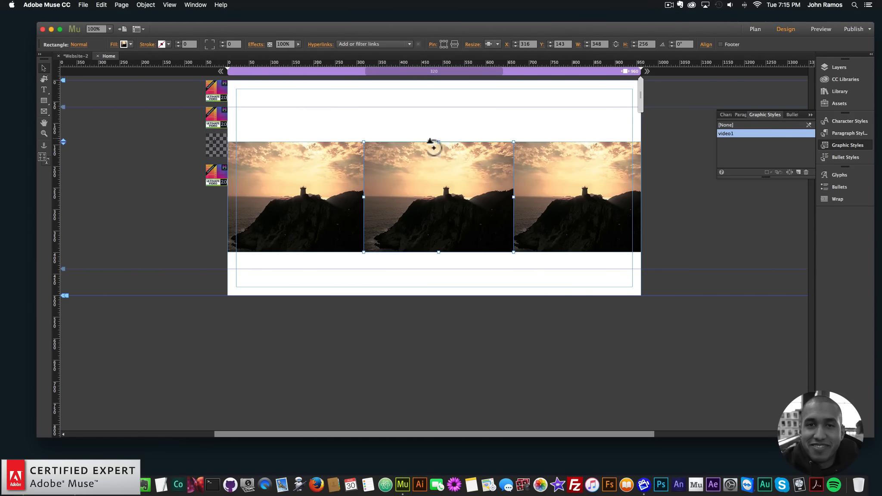
click(798, 171)
double_click(749, 136)
text(vide)
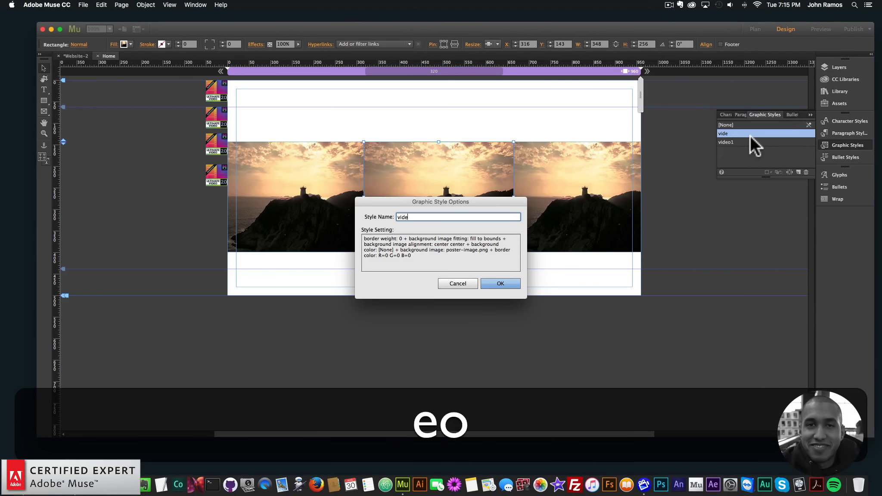
text(o)
key(BackSpace)
text(2)
key(Return)
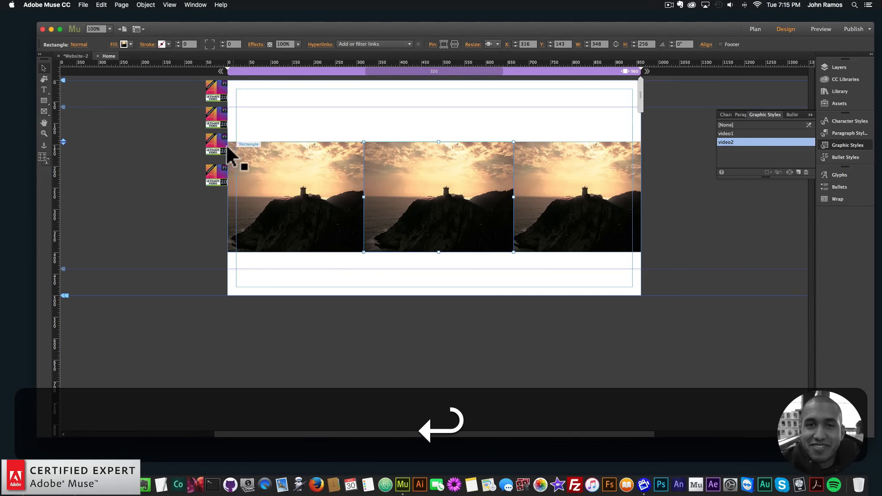
Step: Set the middle rectangle's fill image to the muse-for-you video cover JPG from the video-2 folder
click(226, 147)
click(470, 193)
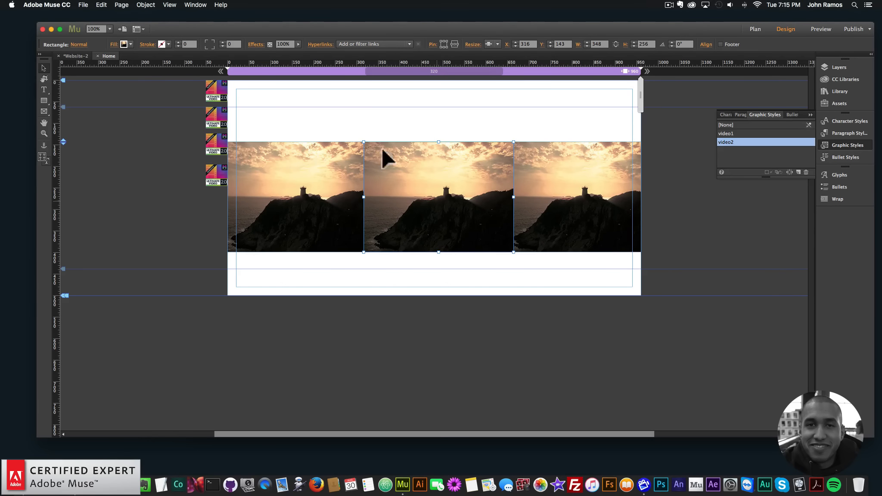
click(124, 44)
click(176, 119)
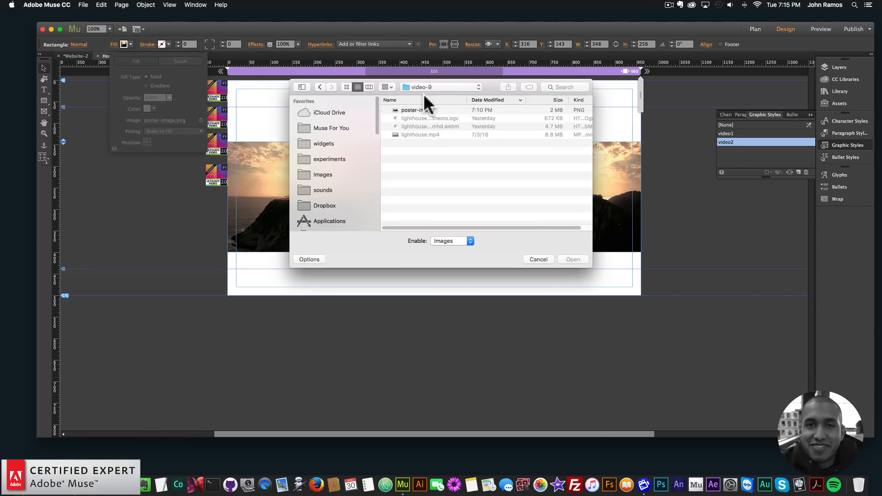
click(422, 88)
click(420, 96)
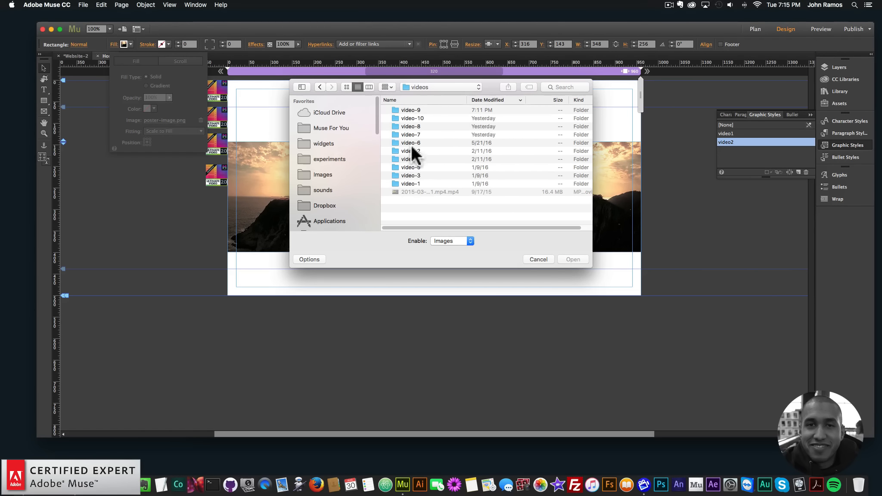
double_click(409, 151)
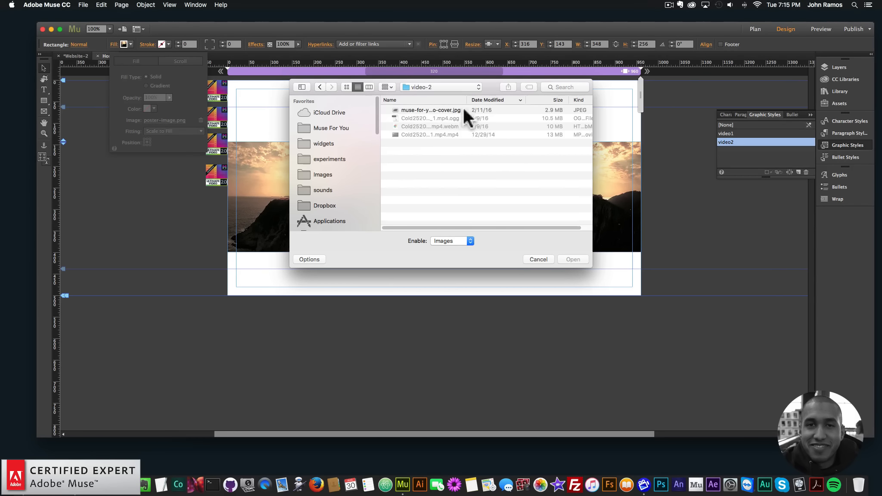
double_click(415, 111)
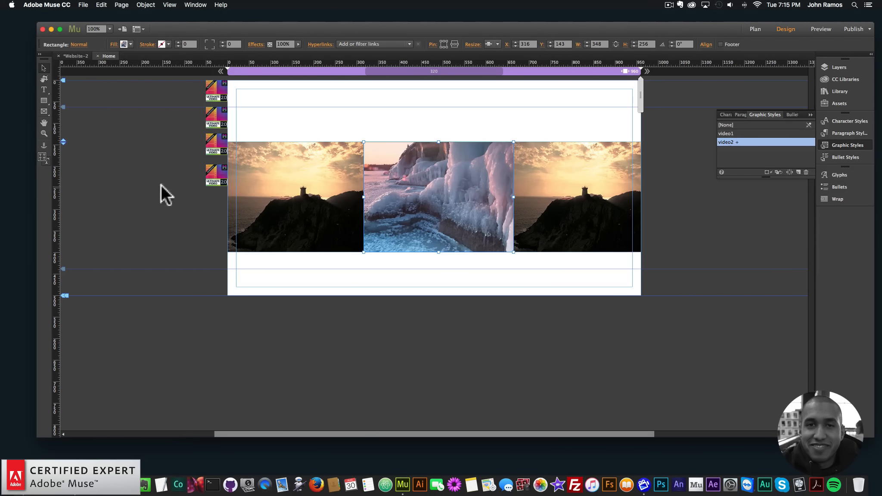
Step: Open the fourth widget's options, set its instance number to 3 and its graphic style name to video3
click(587, 178)
click(211, 172)
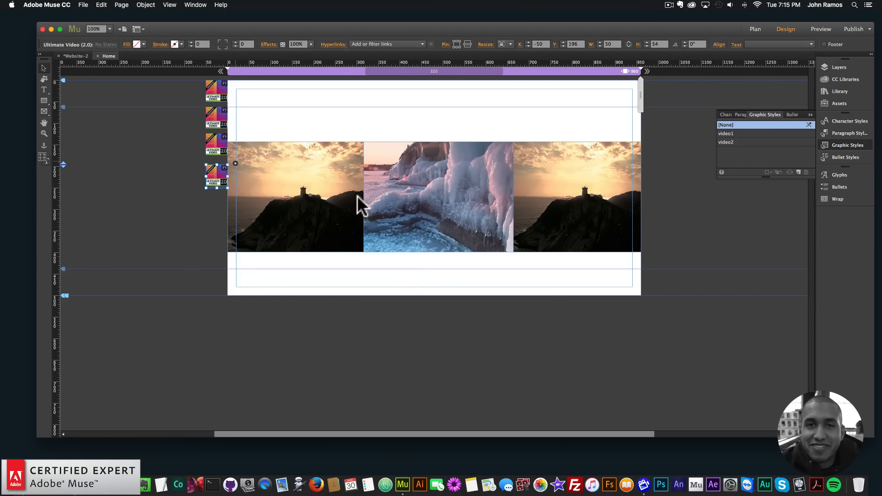
click(329, 192)
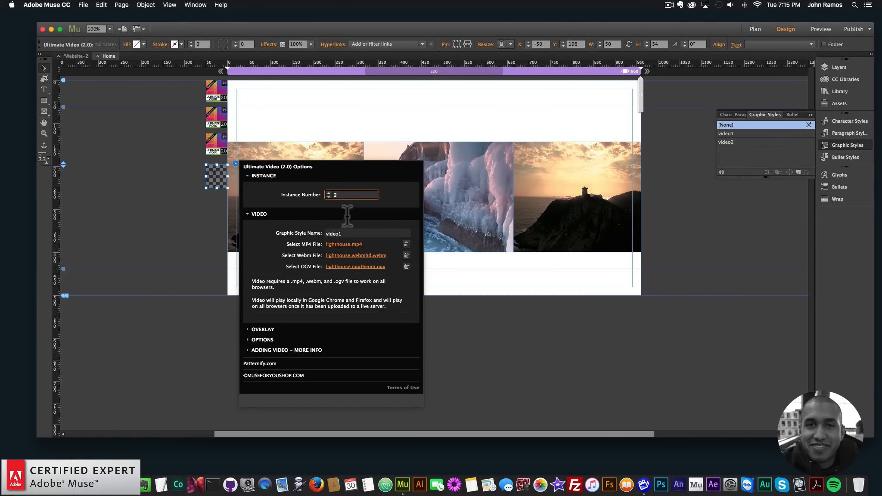
click(329, 192)
click(359, 234)
key(BackSpace)
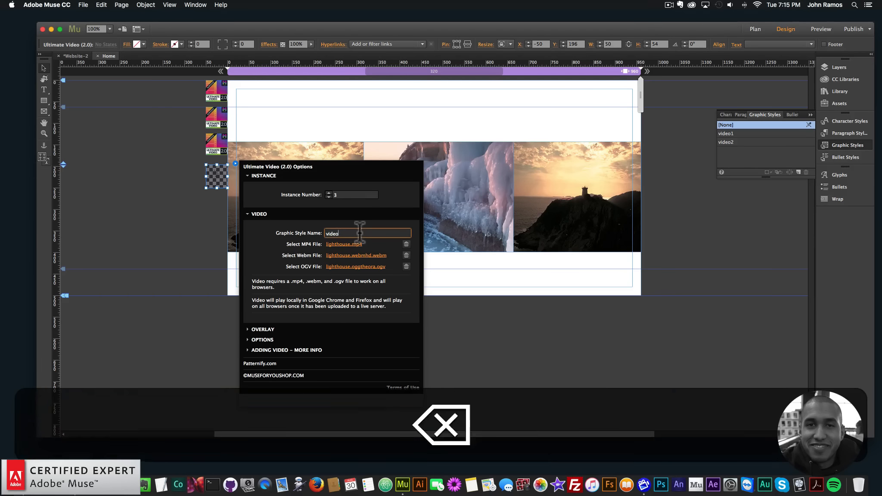
text(3)
key(Return)
Step: Link the fourth widget's MP4 file to Winter-HD.mp4 from the video-7 folder
click(353, 243)
click(422, 86)
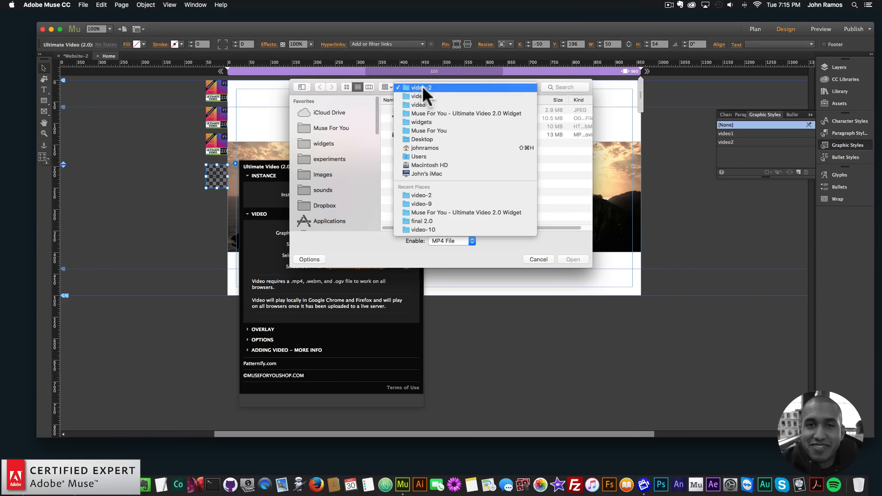
click(460, 98)
double_click(412, 167)
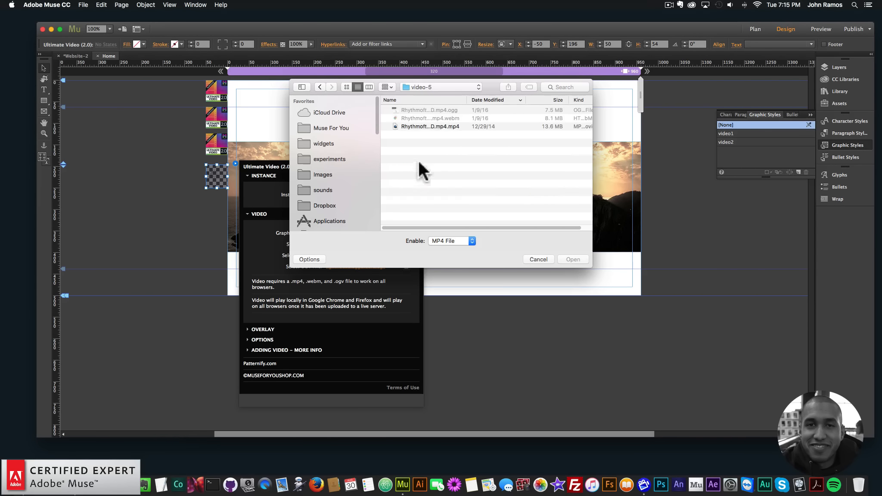
click(427, 89)
click(425, 96)
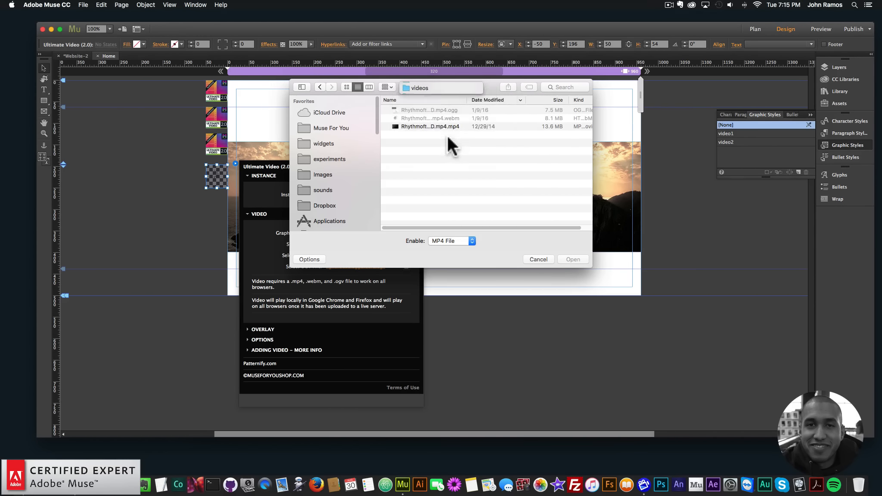
click(466, 135)
double_click(465, 129)
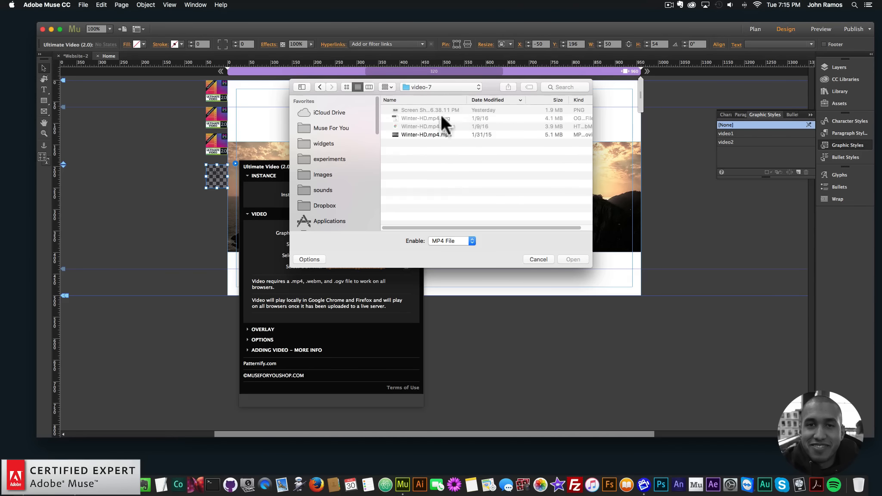
double_click(420, 134)
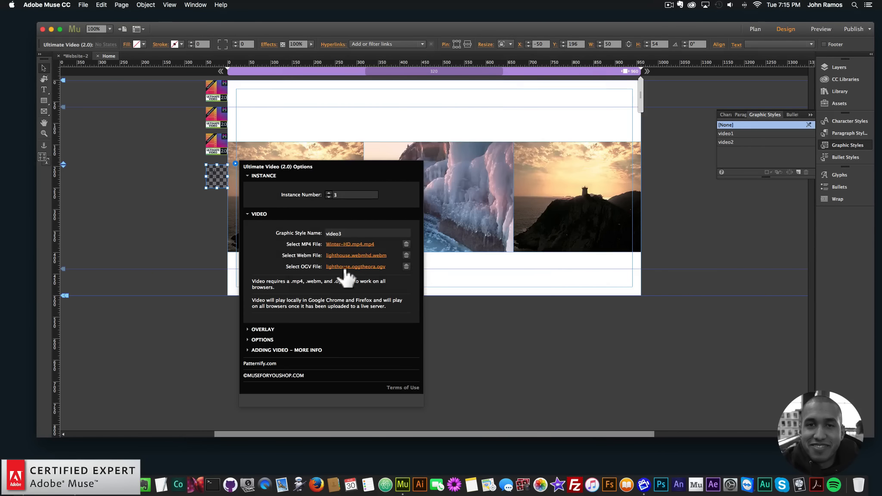
Step: Link the fourth widget's WebM and OGV files to the Winter-HD versions in the video-7 folder
click(356, 256)
double_click(415, 125)
click(351, 268)
double_click(430, 128)
Step: Set the right rectangle's fill image to the Screen Shot PNG from the video-7 folder
click(594, 187)
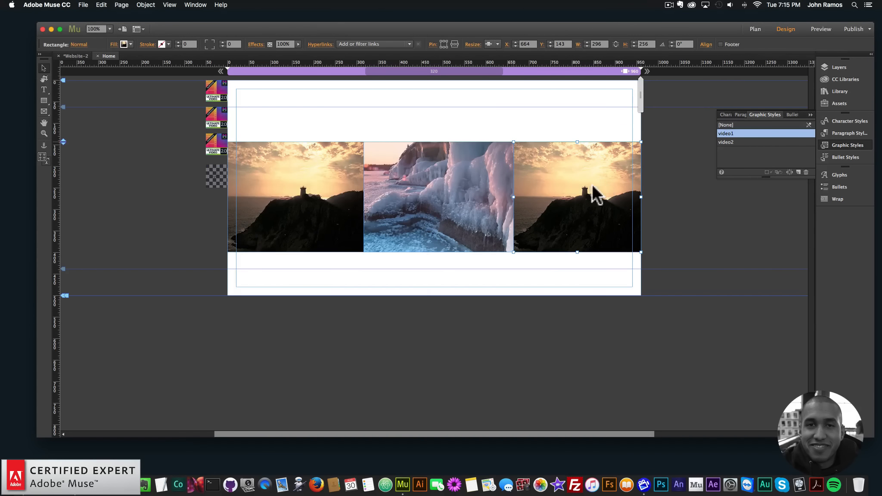
click(114, 45)
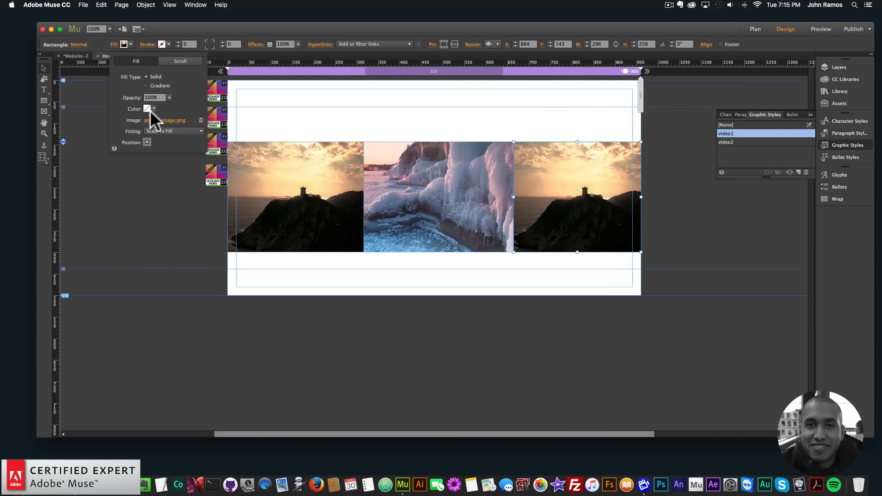
click(199, 121)
click(436, 87)
click(432, 96)
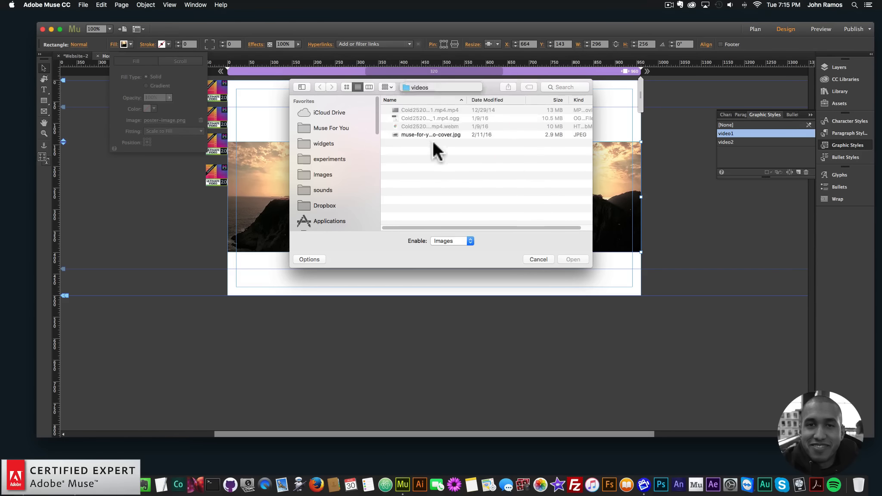
double_click(414, 166)
double_click(426, 110)
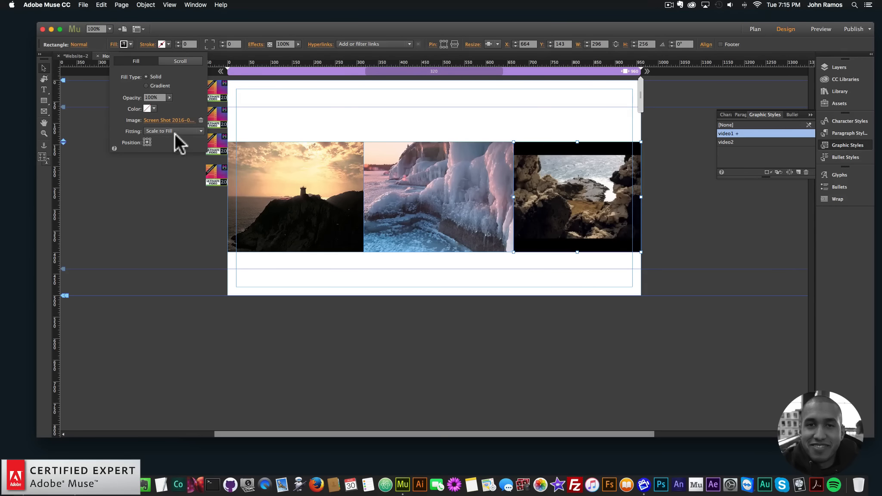
click(174, 190)
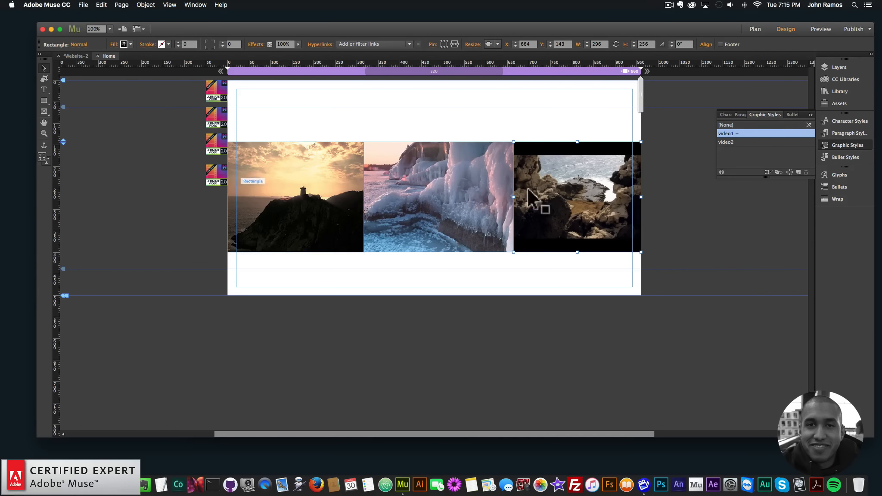
Step: Preview the page in the browser to check the video widgets
click(206, 123)
click(84, 5)
click(99, 138)
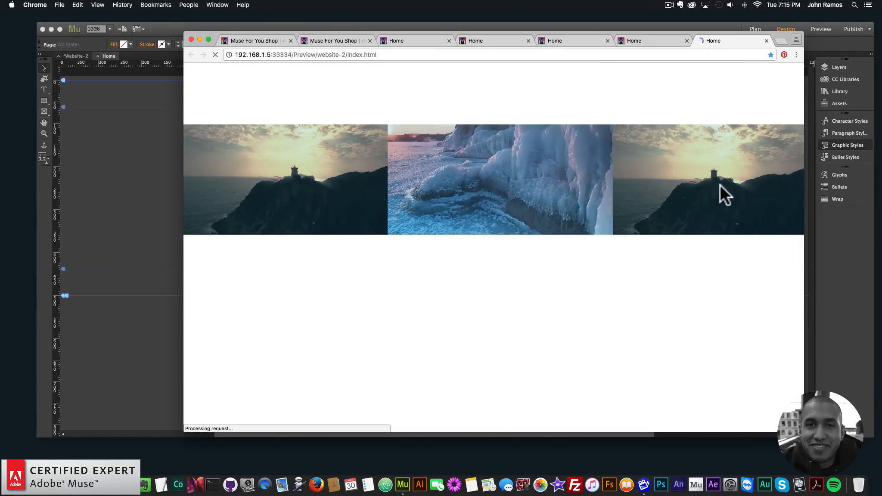
Step: Select the right rectangle and rename its graphic style to video3
click(169, 207)
click(532, 219)
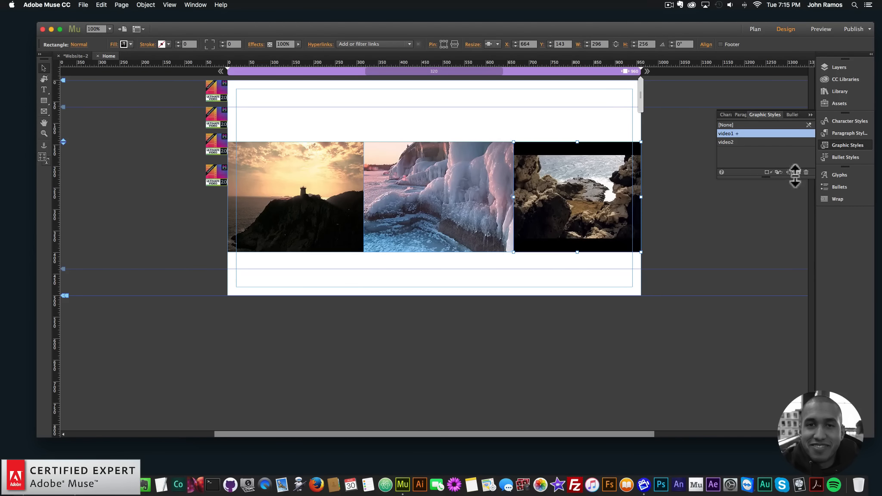
double_click(727, 133)
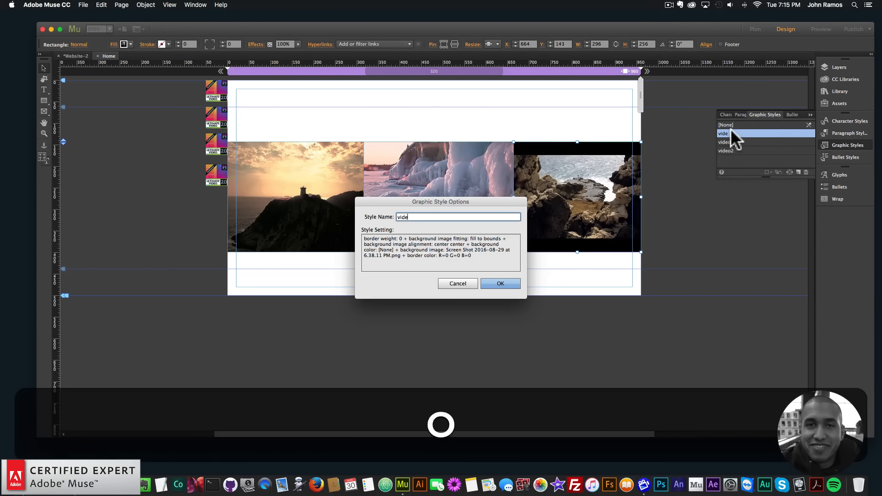
text(3)
key(Return)
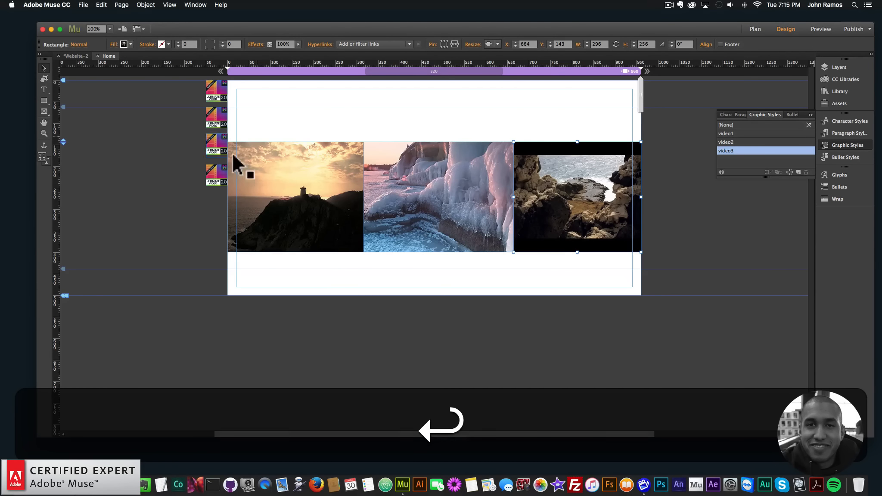
Step: Open the fourth widget's options to check its instance number and graphic style name
click(220, 175)
click(236, 163)
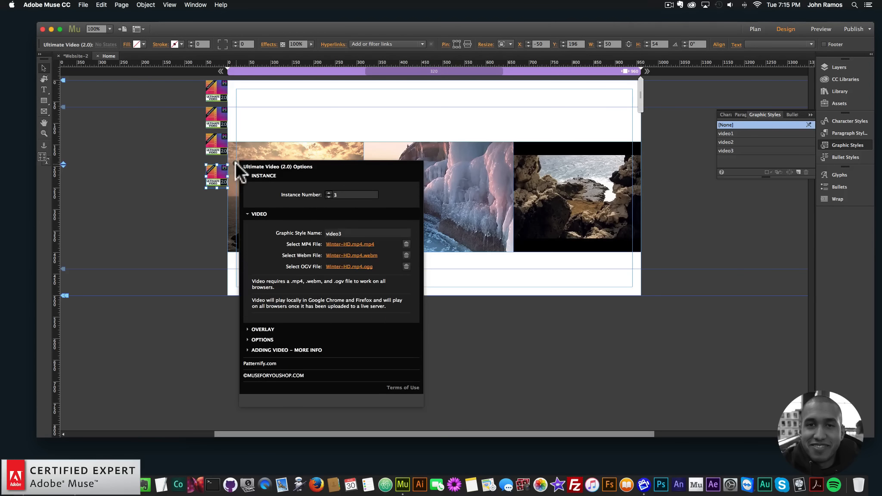
click(177, 170)
Step: Preview the page in the browser and widen the browser window
click(84, 5)
click(109, 141)
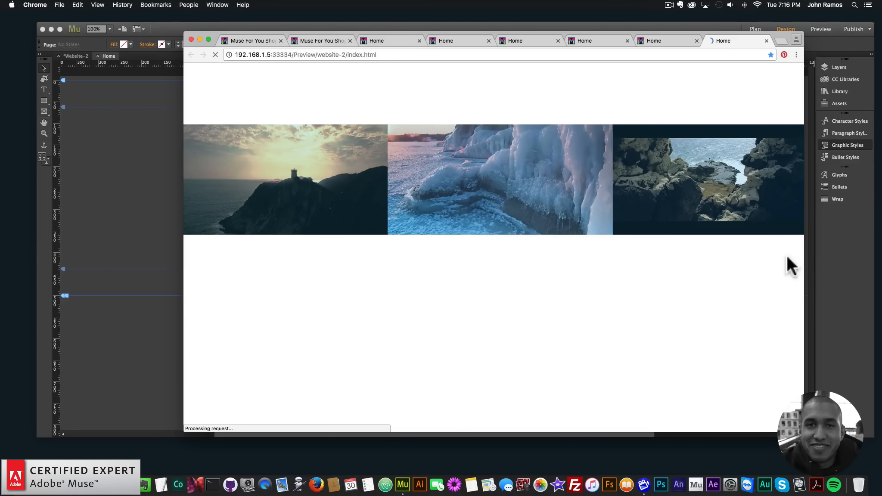
drag(804, 248, 843, 245)
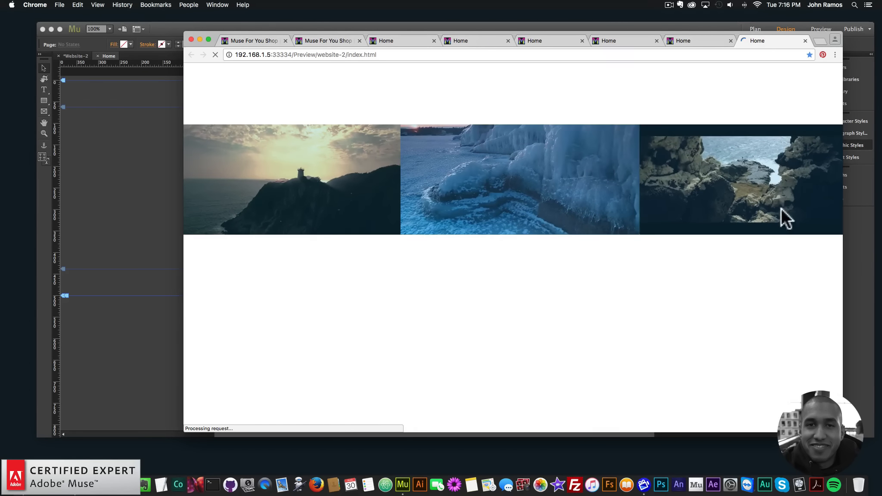
Step: Inspect the right rectangle's style and the fourth widget's linked video file paths
click(118, 175)
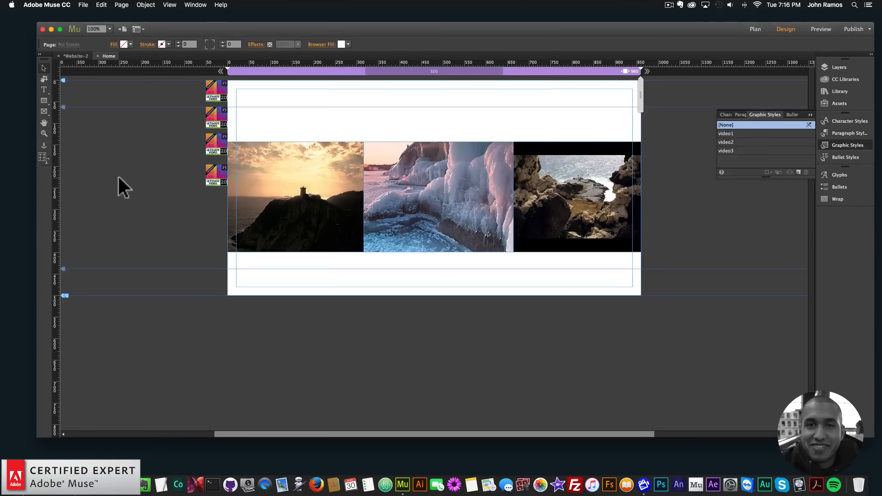
click(555, 201)
click(213, 176)
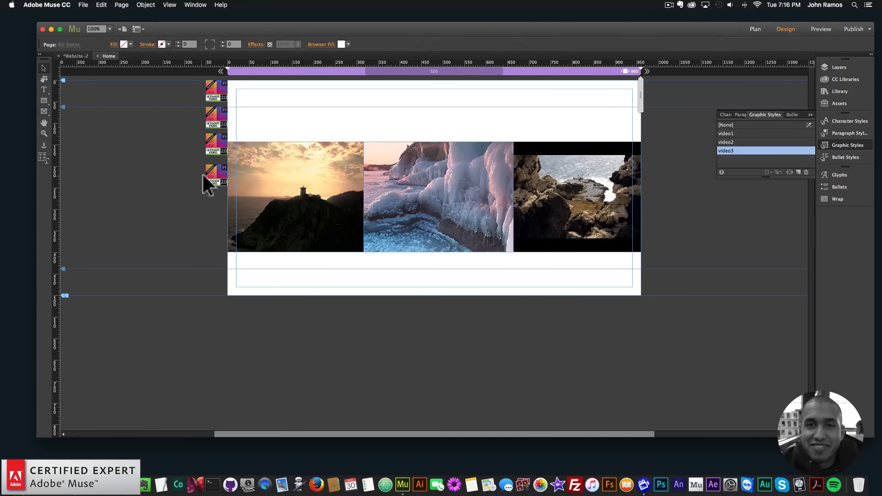
click(235, 164)
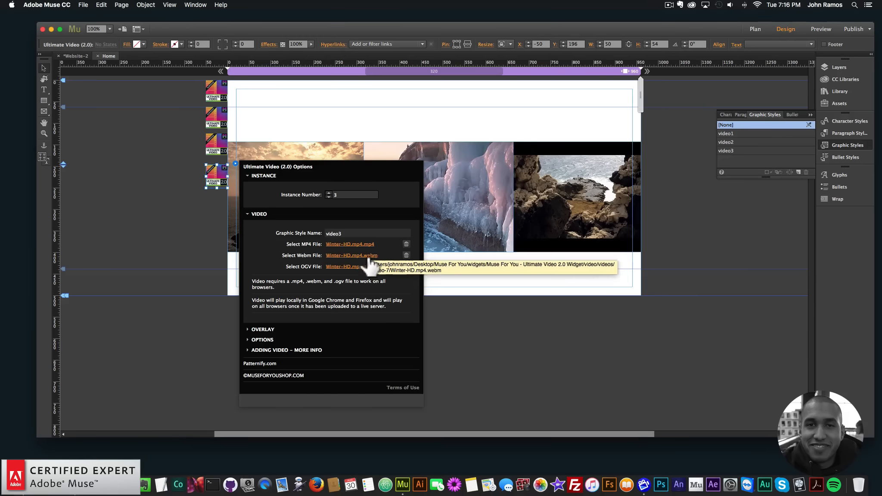
click(182, 221)
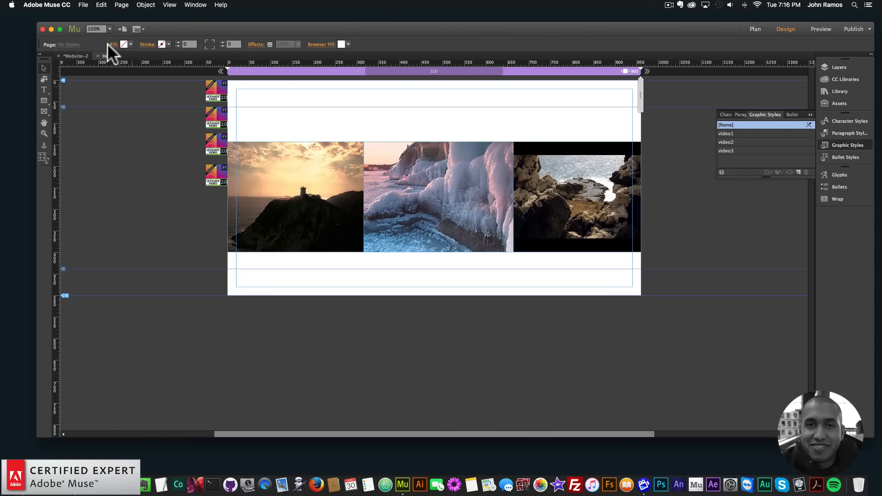
Step: Preview the page in the browser again and close the extra preview tabs
click(83, 5)
click(109, 142)
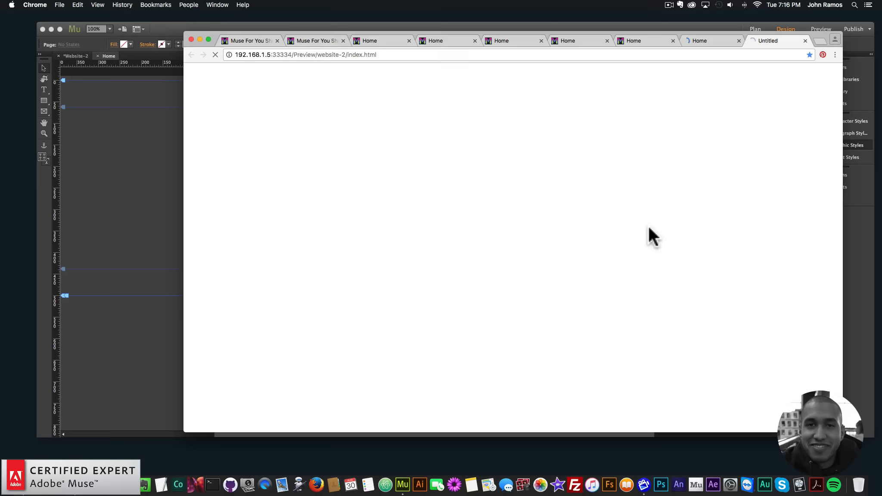
click(738, 41)
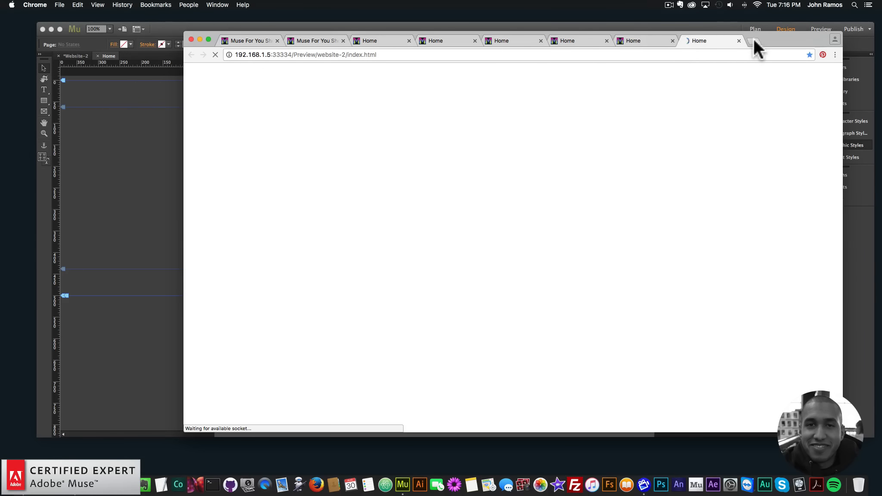
click(739, 40)
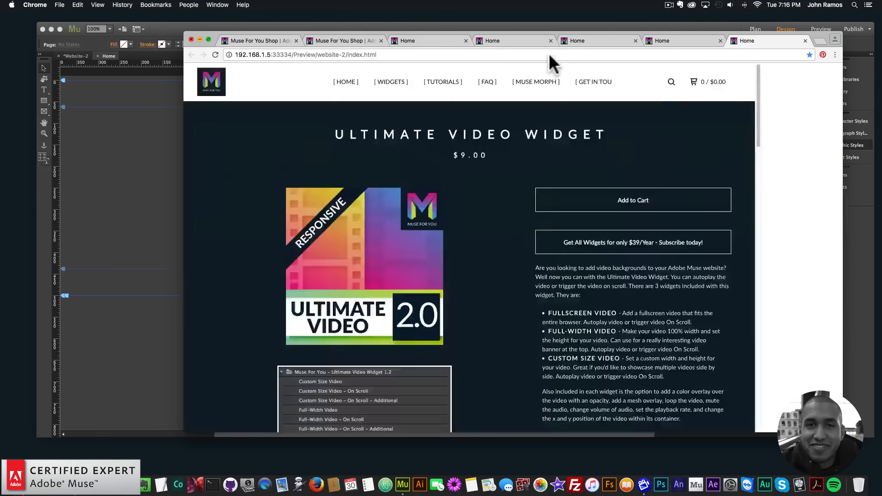
Step: Preview the whole site in the browser and resize the window to watch the videos
click(134, 170)
click(85, 5)
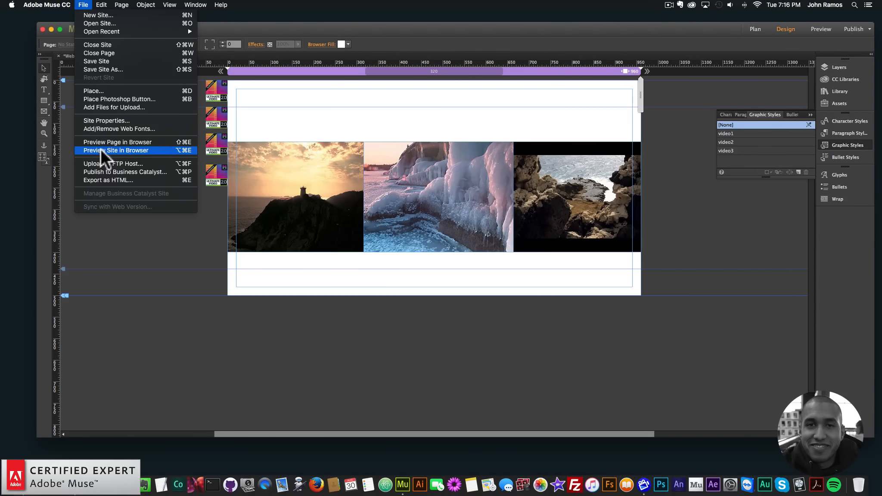
click(101, 145)
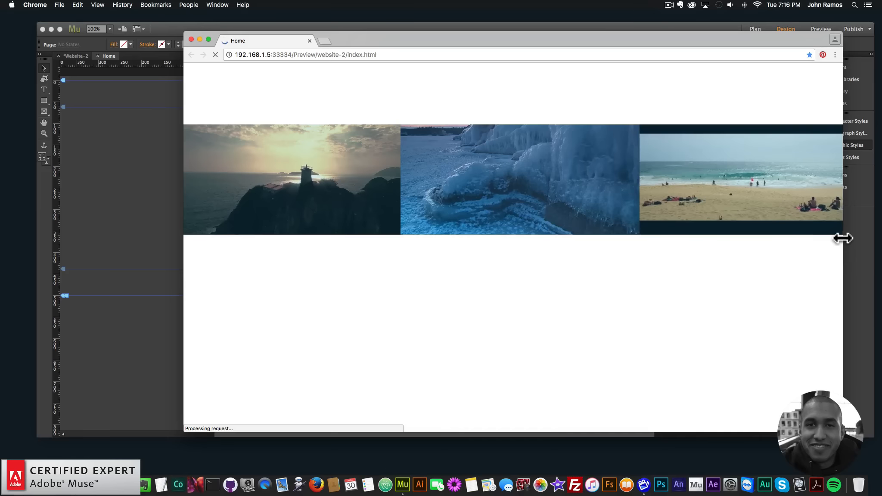
drag(842, 237, 782, 211)
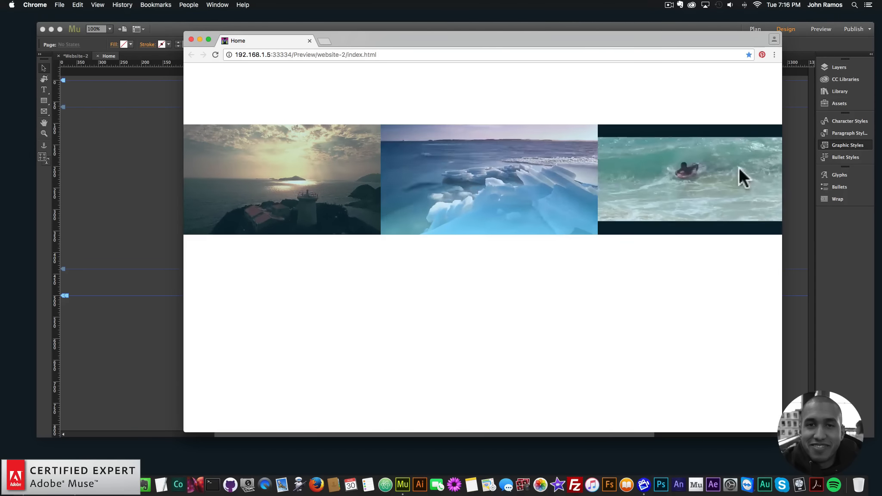
Step: Preview the page once more, narrow the browser window, and close the browser
click(111, 210)
click(82, 5)
click(100, 139)
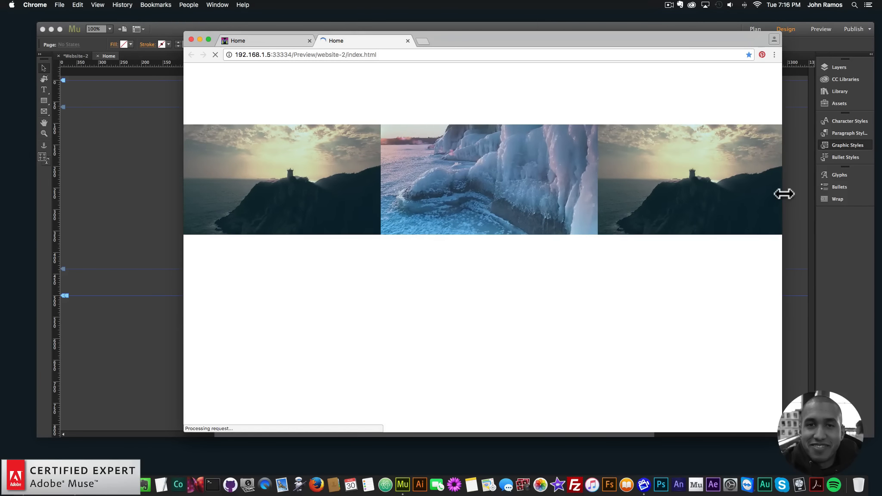
drag(784, 194, 713, 177)
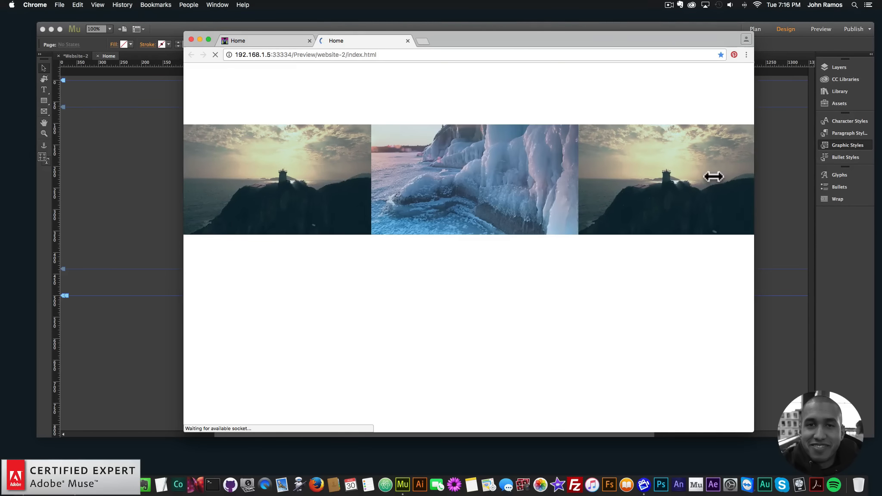
click(191, 39)
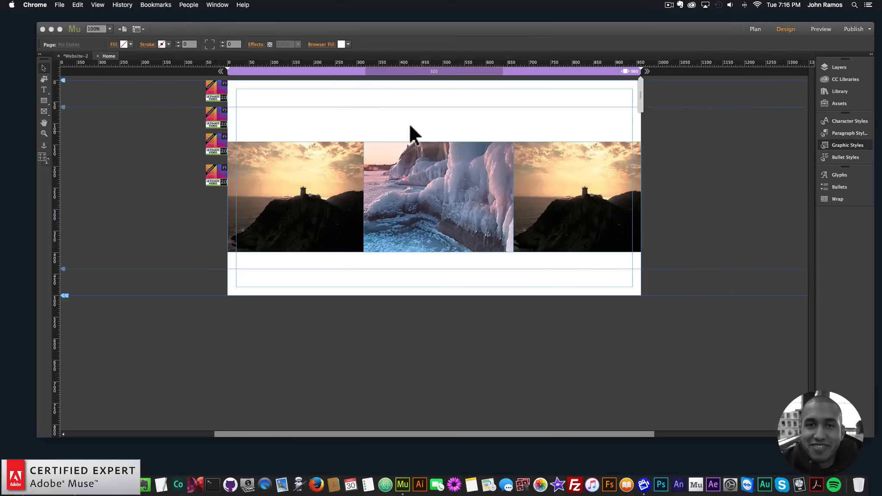
Step: Add a breakpoint at 768 px to the page
right_click(551, 70)
click(551, 74)
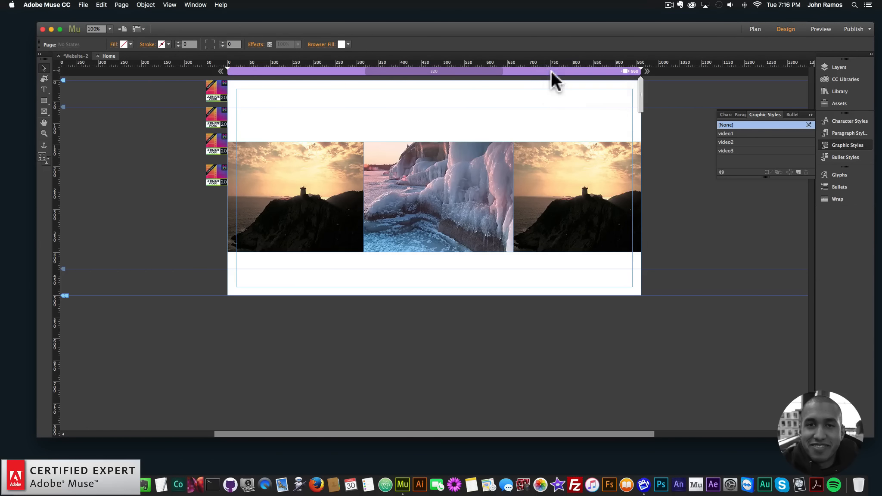
text(768)
key(Return)
Step: Add a breakpoint at 4800 px and undo it
right_click(560, 70)
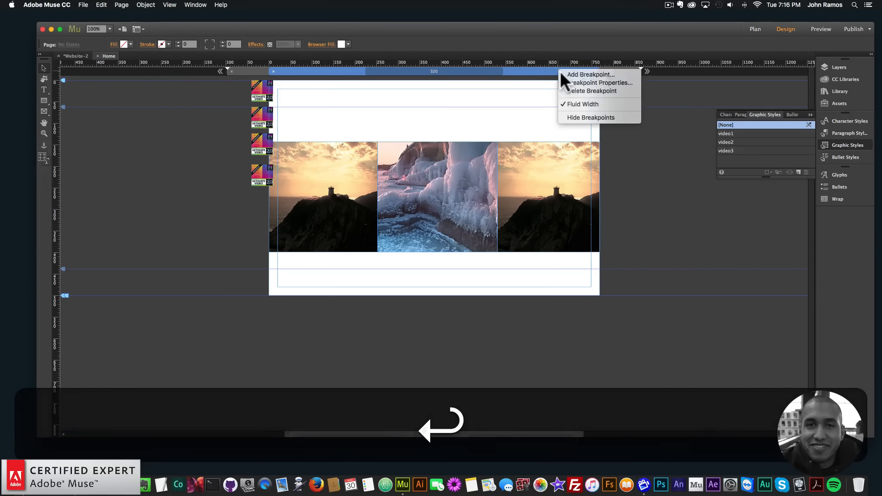
click(566, 75)
text(4)
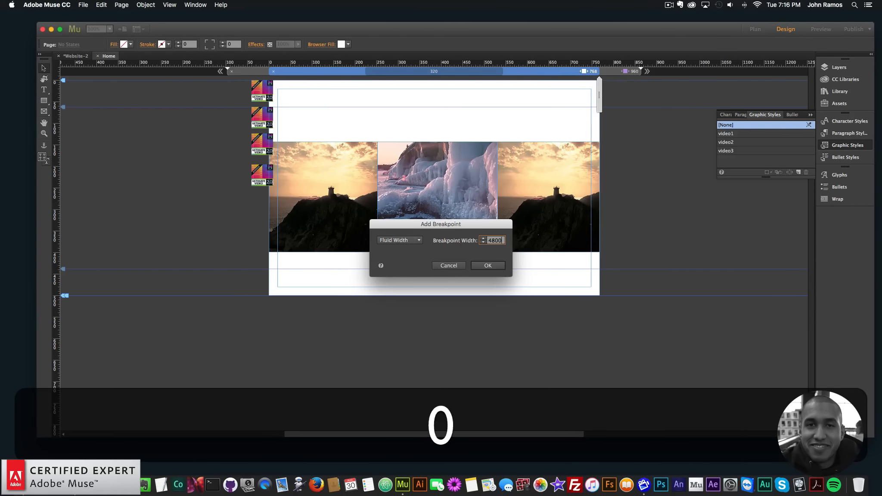
text(800)
key(Return)
key(super+z)
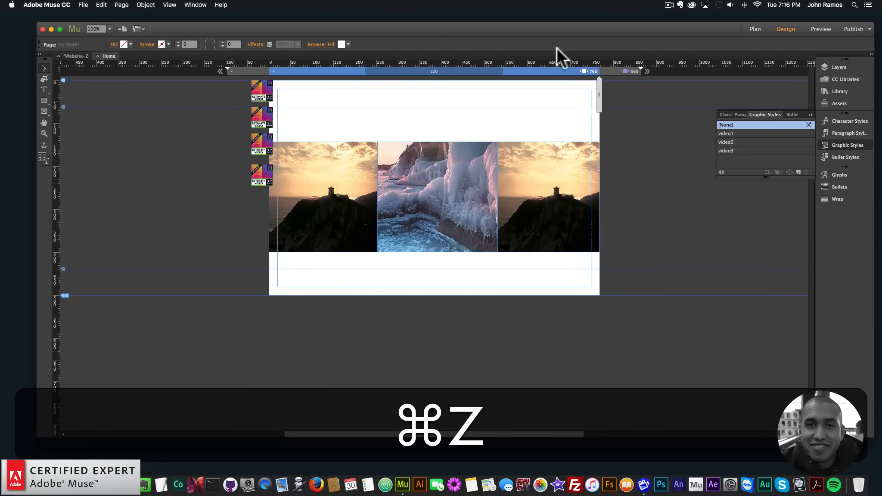
Step: Add a breakpoint at 480 px to the page
right_click(558, 68)
click(564, 72)
text(480)
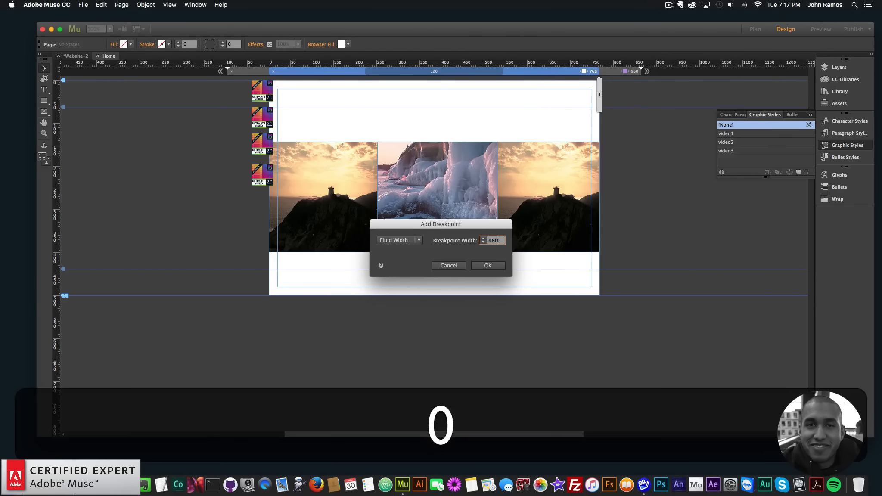
key(Return)
Step: Preview the page in the browser and narrow the window to check the new breakpoints
click(83, 5)
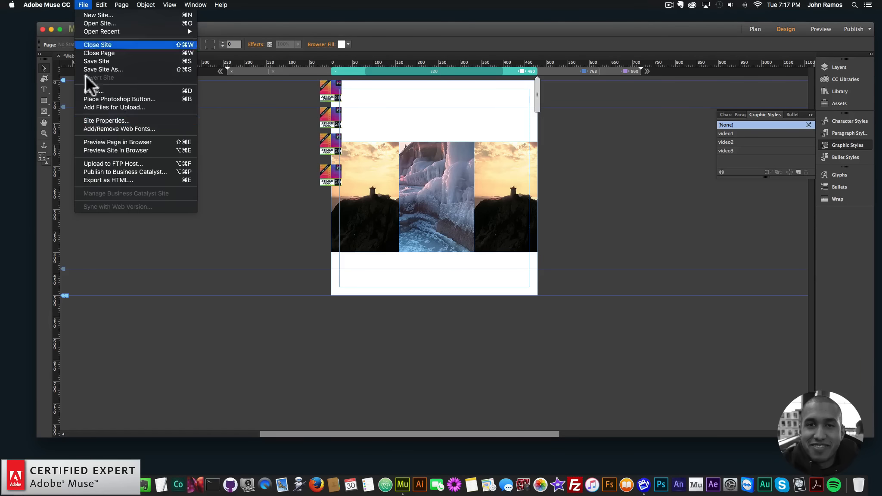
click(108, 142)
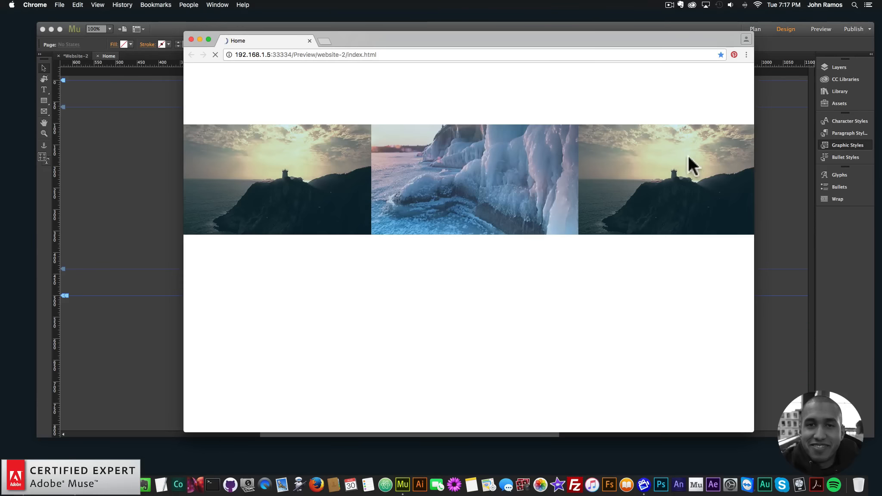
drag(754, 167, 561, 168)
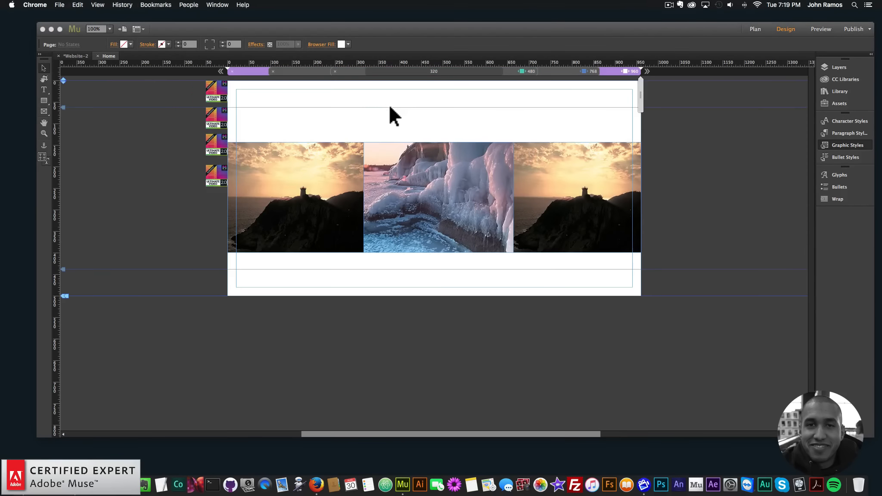
click(390, 107)
Step: Preview the page again, resizing and reloading the browser window to check each breakpoint, then close it
click(83, 5)
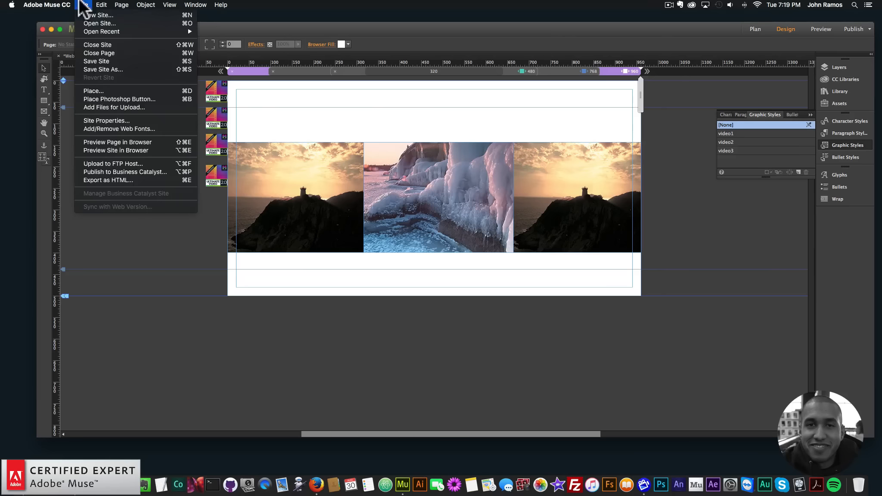
click(109, 141)
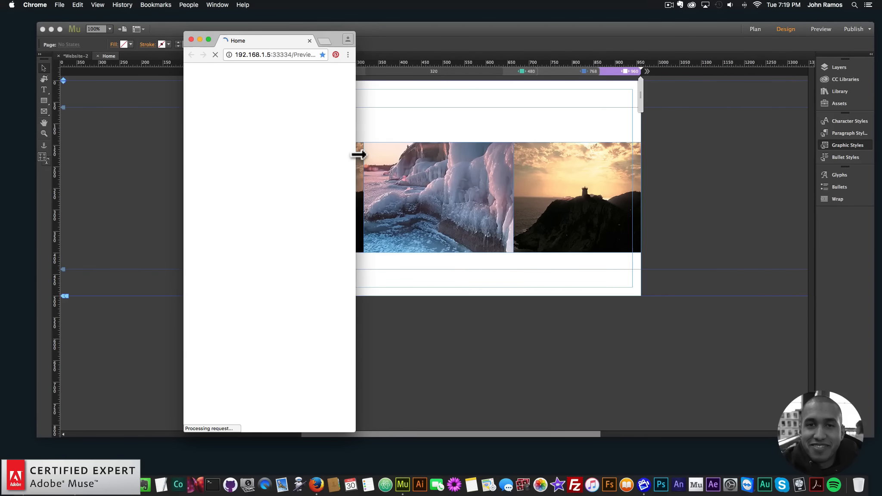
drag(357, 153, 271, 169)
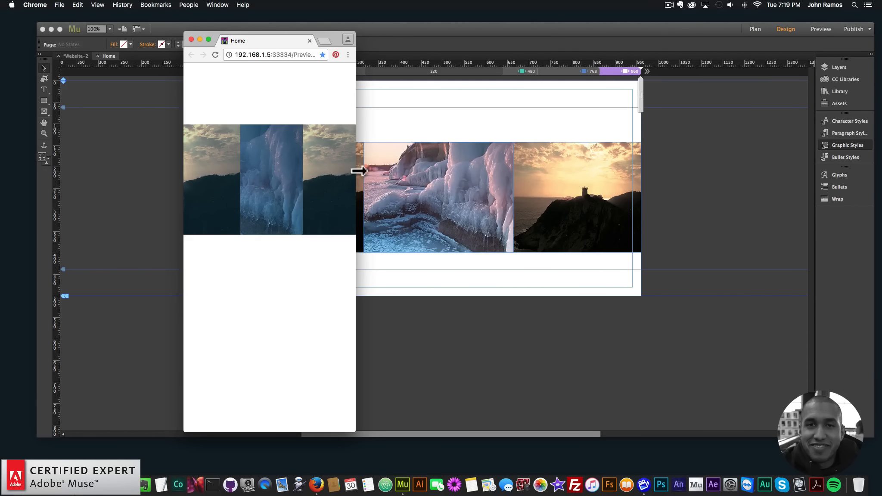
drag(359, 171, 270, 207)
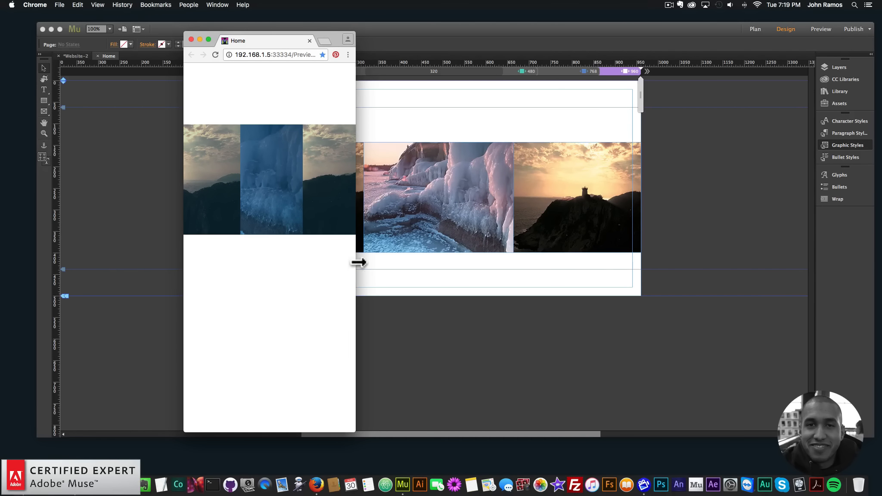
drag(359, 263, 641, 190)
click(215, 55)
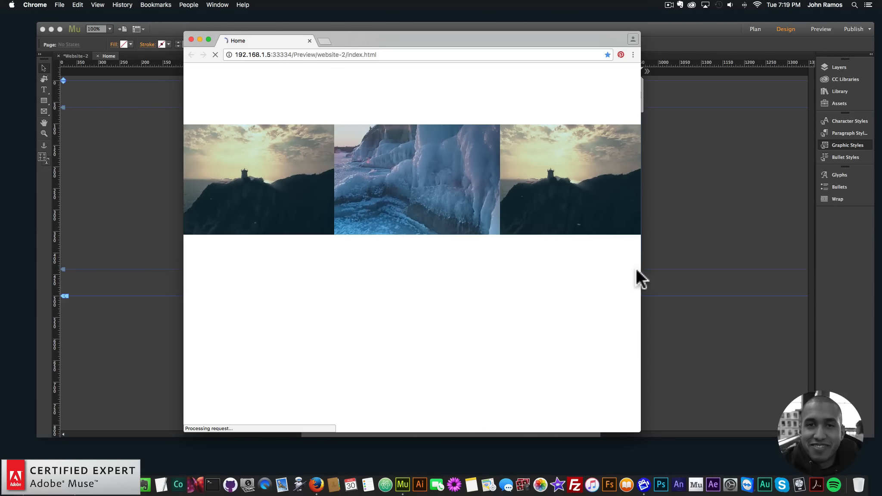
drag(641, 270, 592, 229)
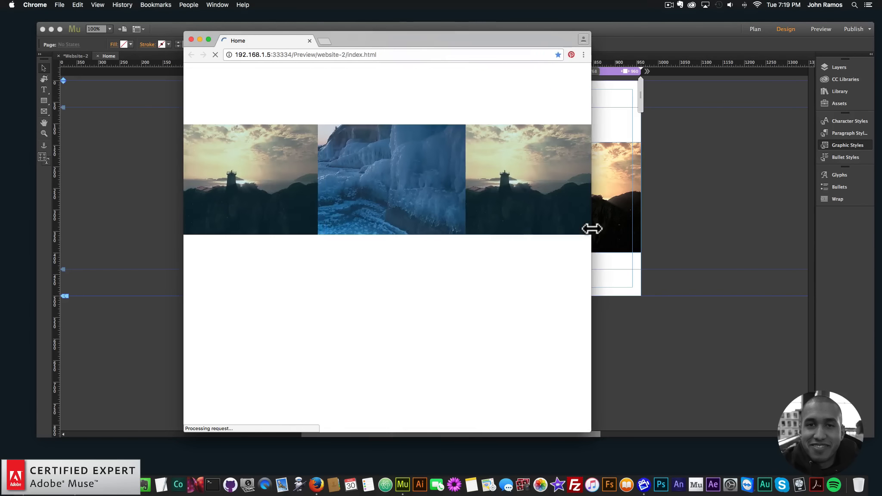
click(191, 39)
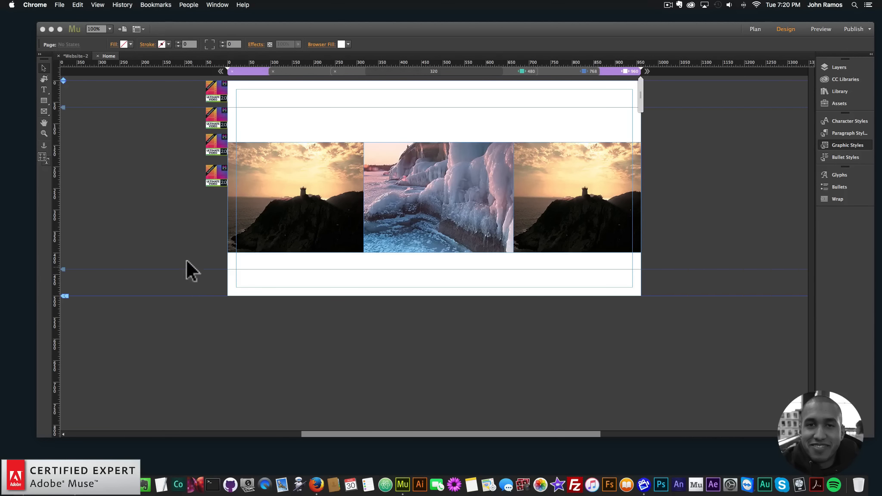
Step: Preview the page in the browser, widen the browser window to check the layout, and close it
click(179, 207)
click(80, 4)
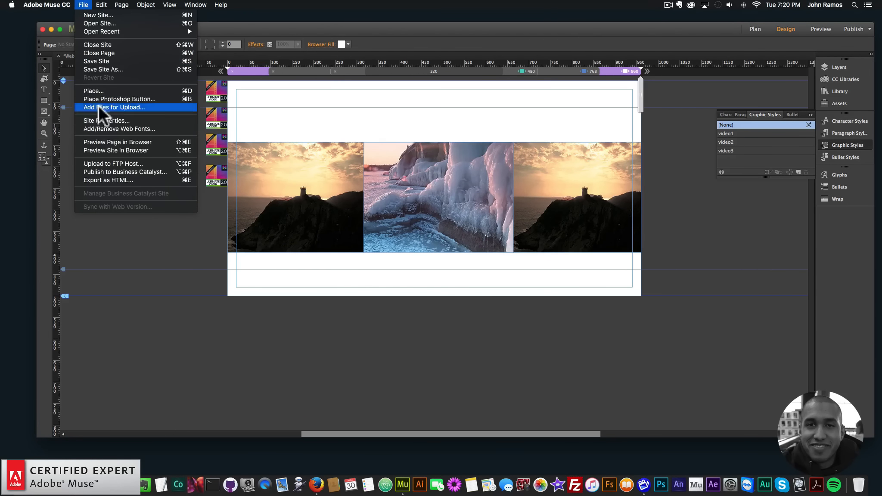
click(102, 142)
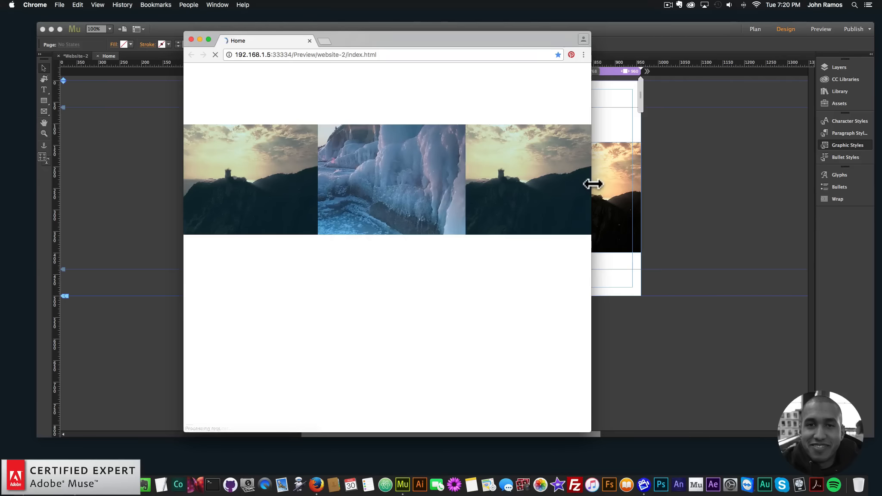
drag(591, 184, 645, 172)
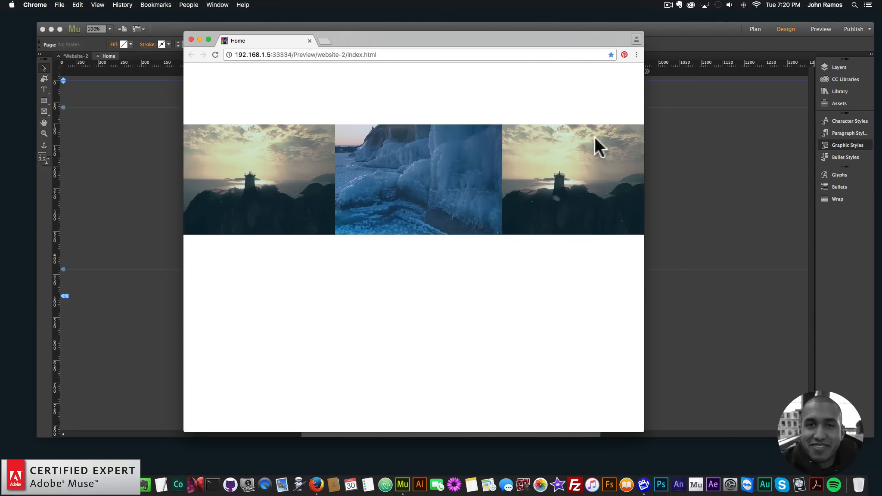
click(191, 39)
Step: Stretch the three video rectangles downward so each is about 485 px tall
click(444, 168)
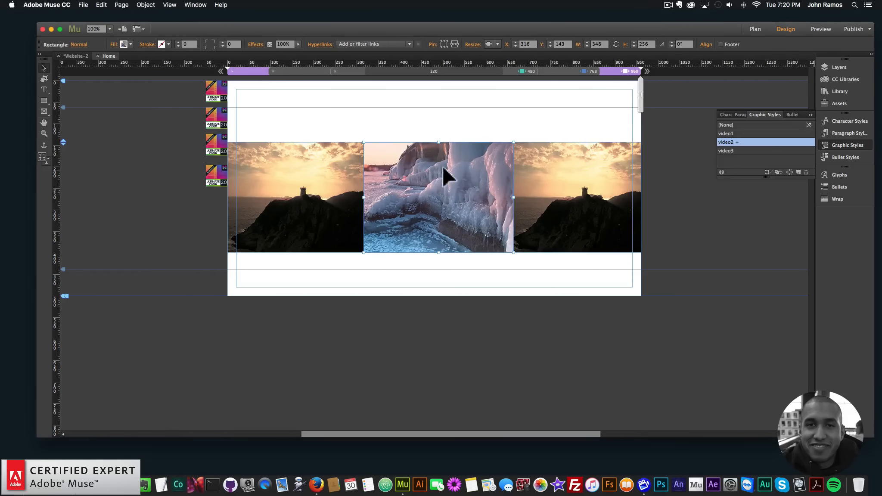
drag(438, 254, 438, 351)
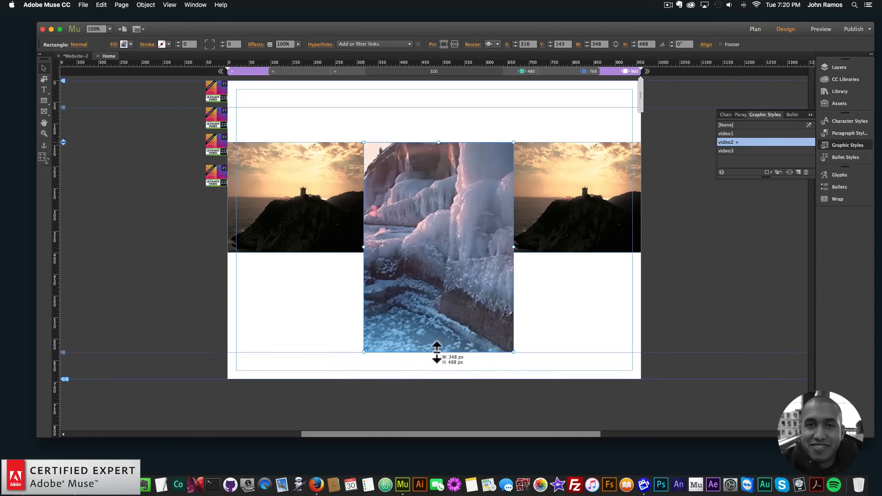
click(572, 244)
drag(296, 253, 297, 349)
click(584, 254)
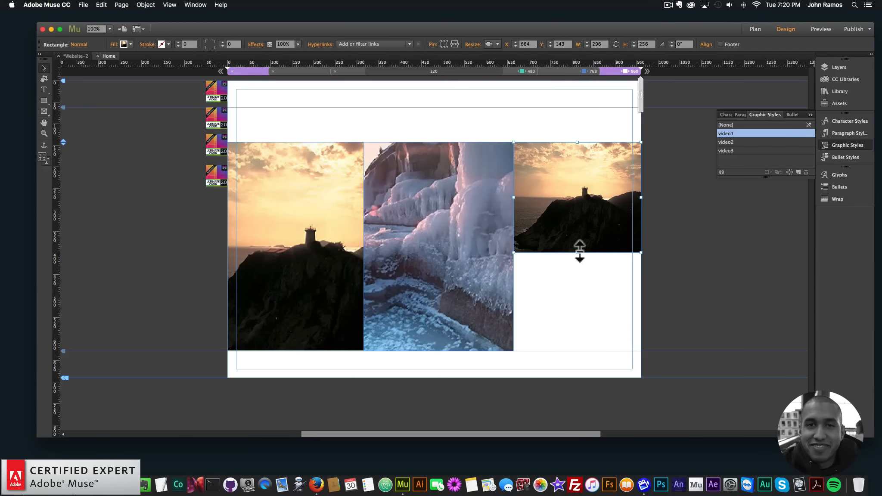
drag(577, 253, 578, 351)
click(468, 110)
Step: Preview the page in the browser and narrow the window to check the taller videos
click(85, 6)
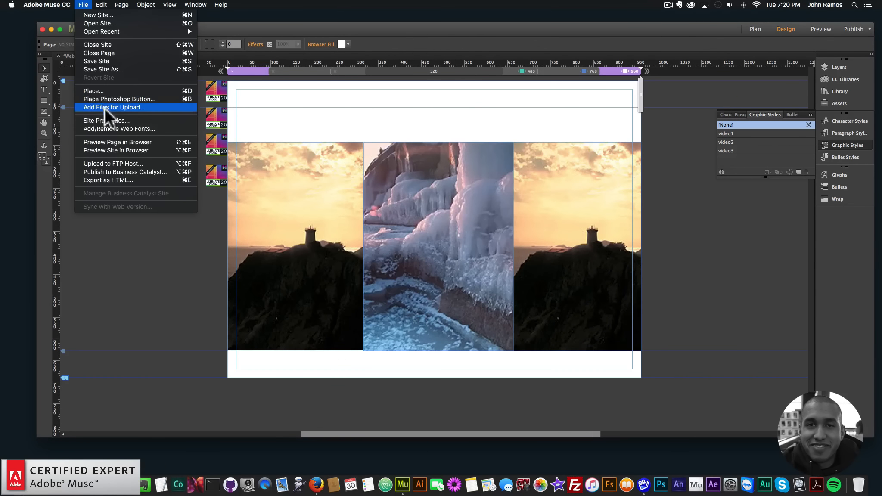
click(115, 141)
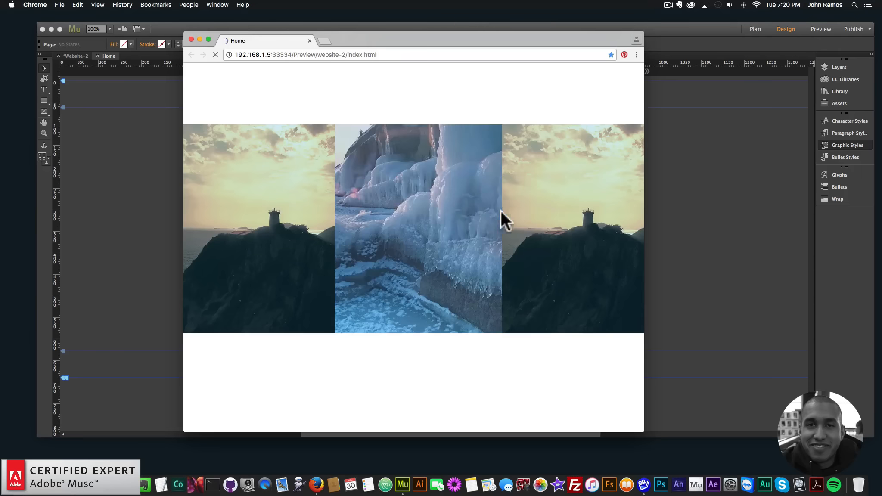
drag(643, 232, 472, 217)
click(567, 84)
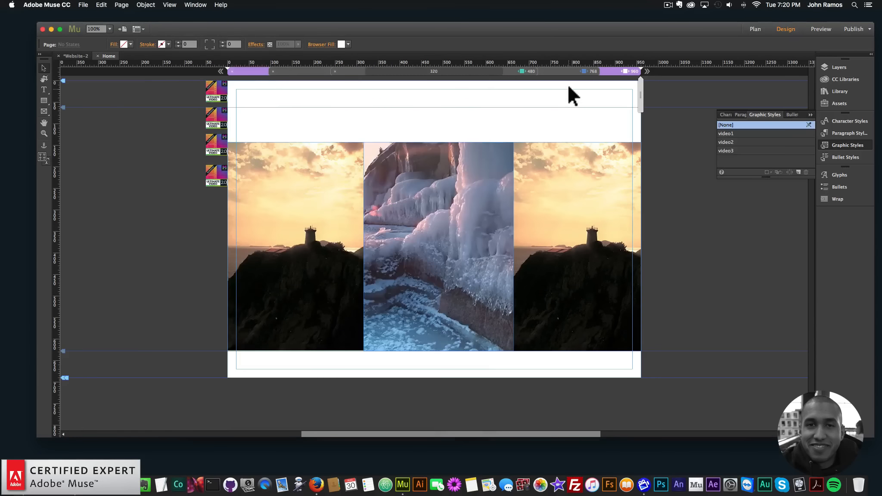
Step: Switch between the page's breakpoints to view the layout, then widen the browser preview window
click(565, 70)
click(507, 72)
click(580, 71)
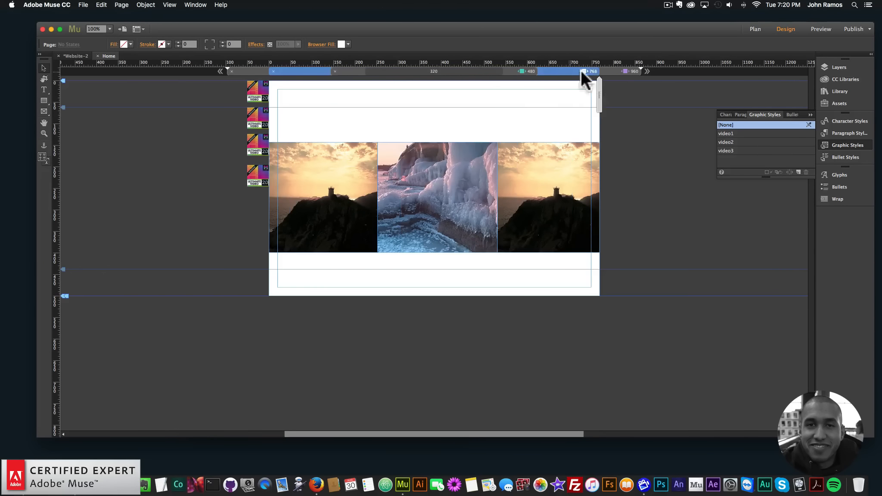
click(611, 69)
click(82, 481)
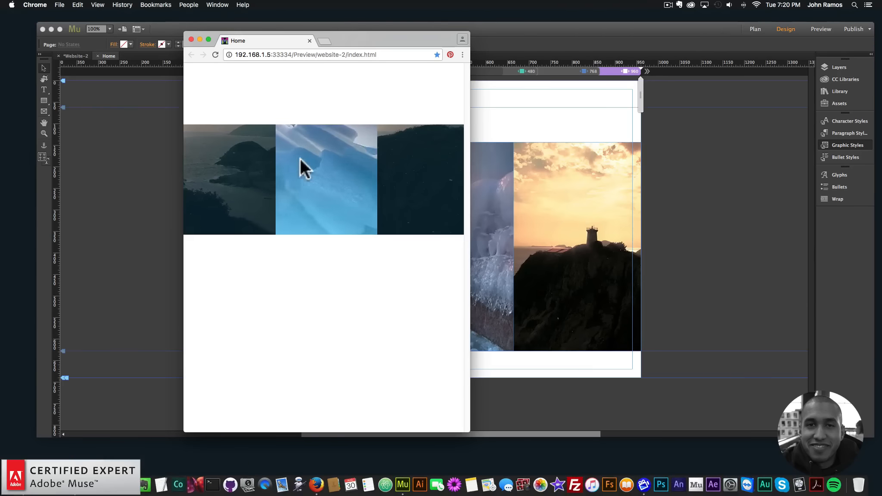
drag(470, 160, 709, 193)
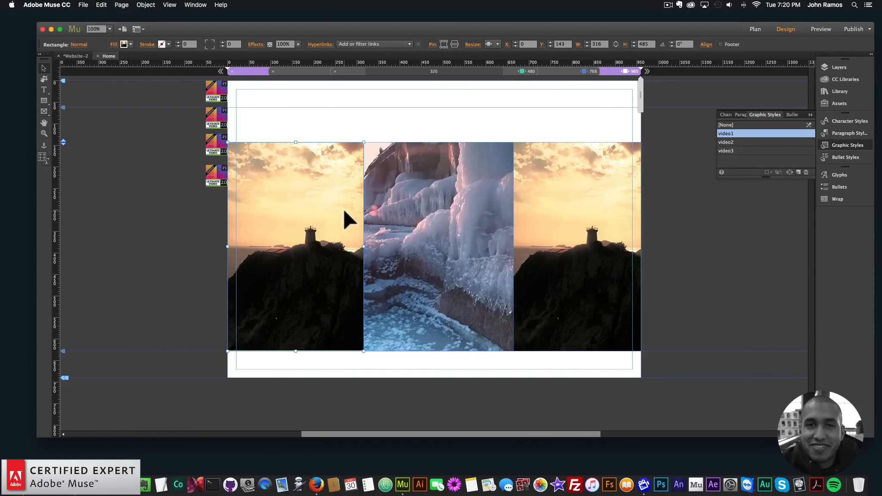
Step: Open the first video widget's options and set its overlay opacity to 0.8
click(217, 117)
click(235, 106)
click(262, 272)
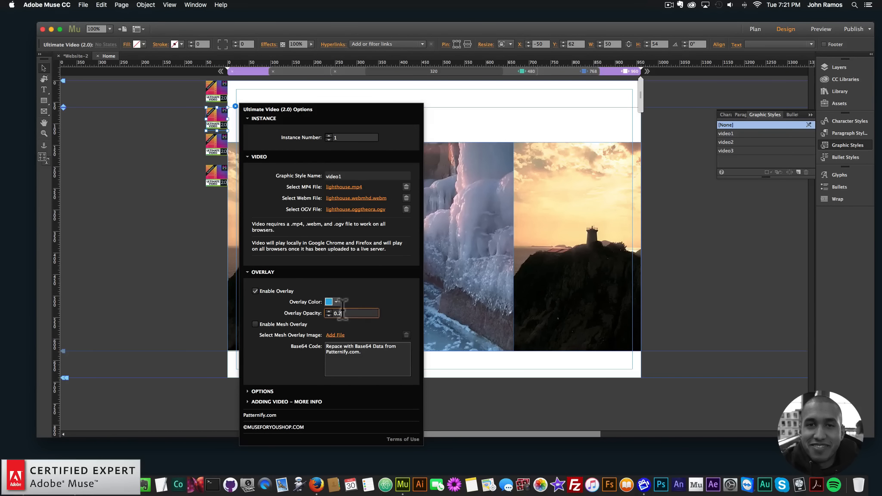
key(BackSpace)
text(8)
key(Return)
click(336, 302)
Step: Preview the page in the browser to check the video overlay
click(86, 4)
click(84, 5)
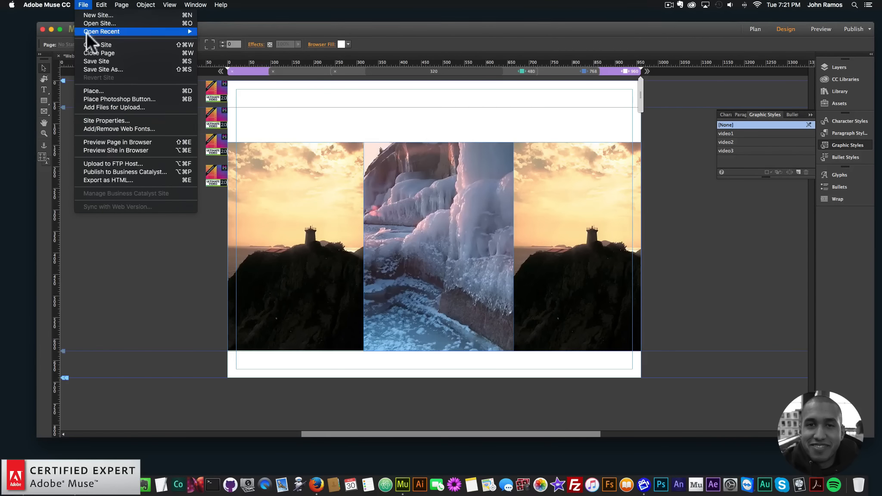
click(102, 138)
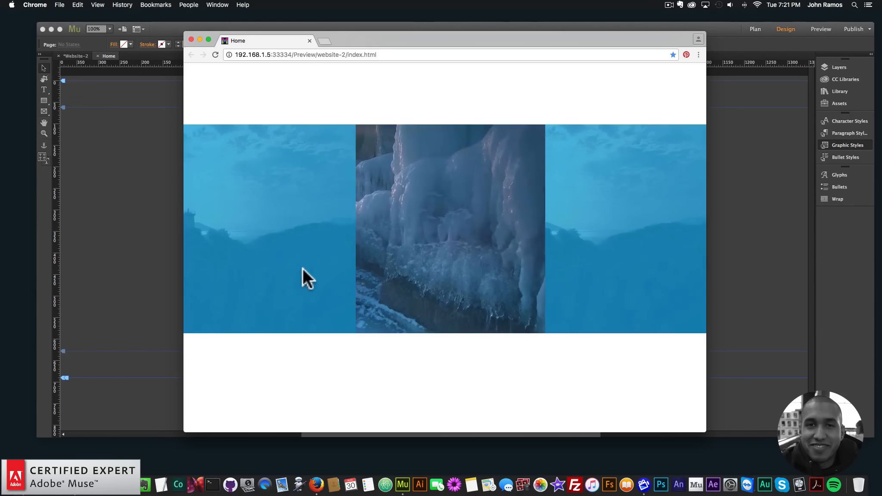
key(super+Tab)
Step: Open the first video widget's overlay options and enable the mesh overlay
click(226, 166)
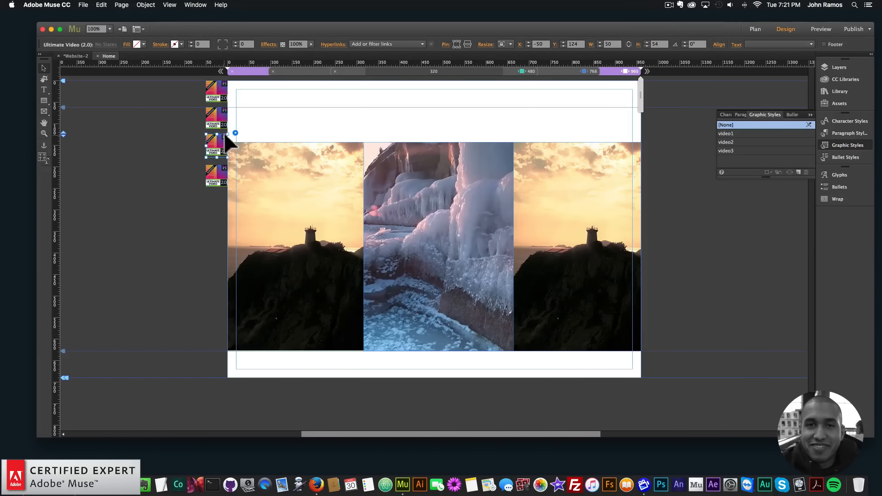
click(235, 133)
click(219, 118)
click(235, 106)
click(263, 272)
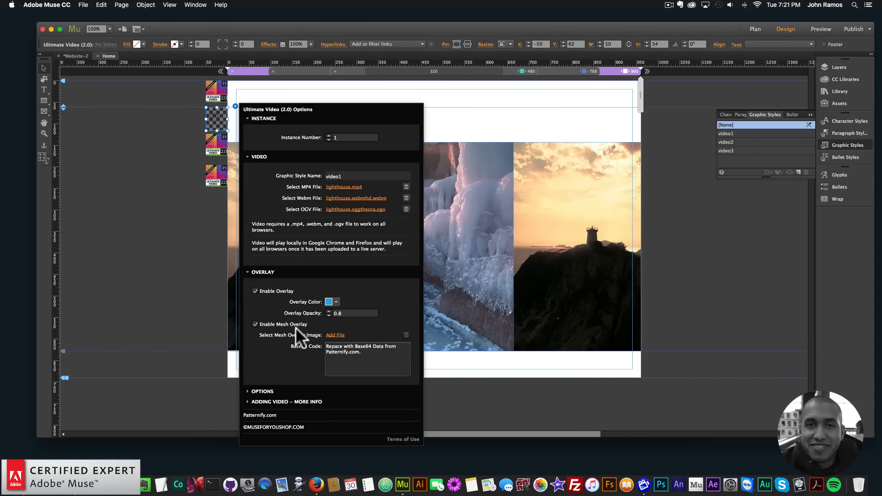
Step: Open Patternify.com from the widget options, load a pattern preset and clear its dark pixels
click(257, 415)
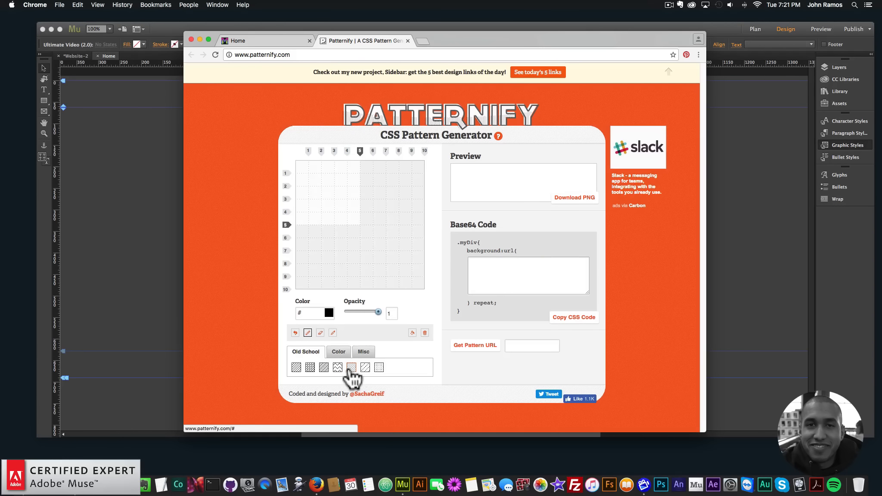
click(351, 370)
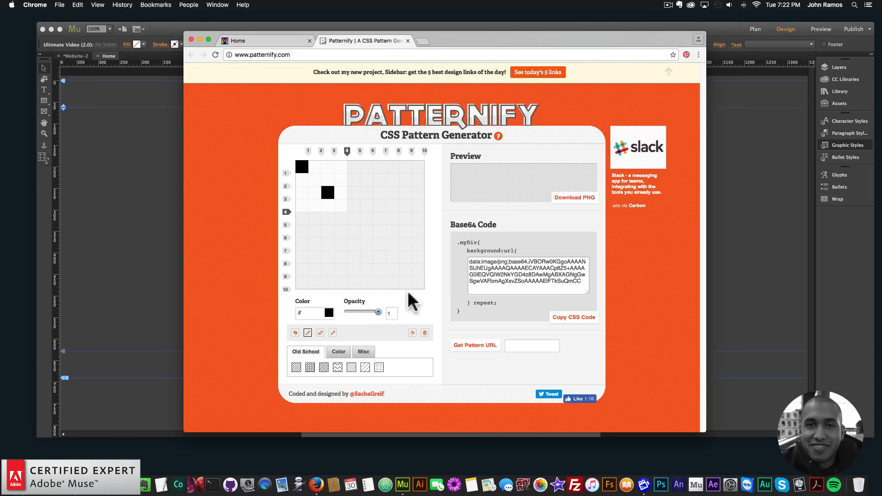
click(327, 194)
click(302, 166)
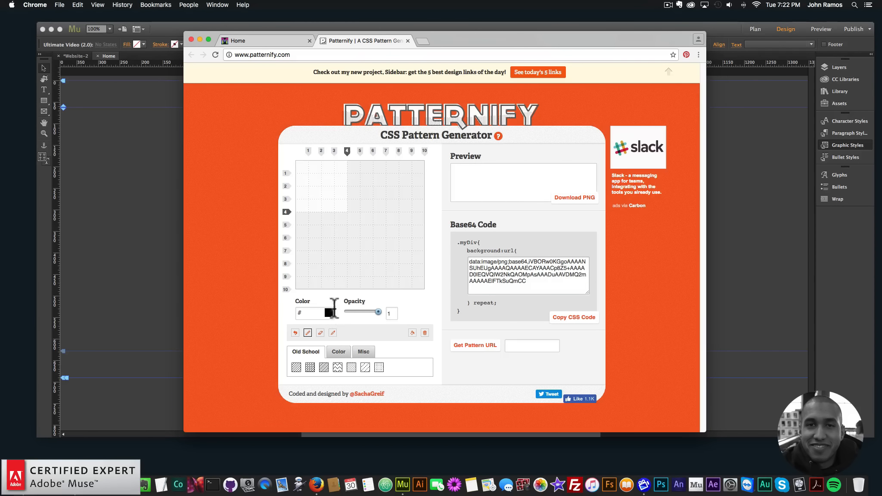
Step: Draw a single white ffffff pixel pattern and copy its Base64 code
click(325, 313)
text(ffffff)
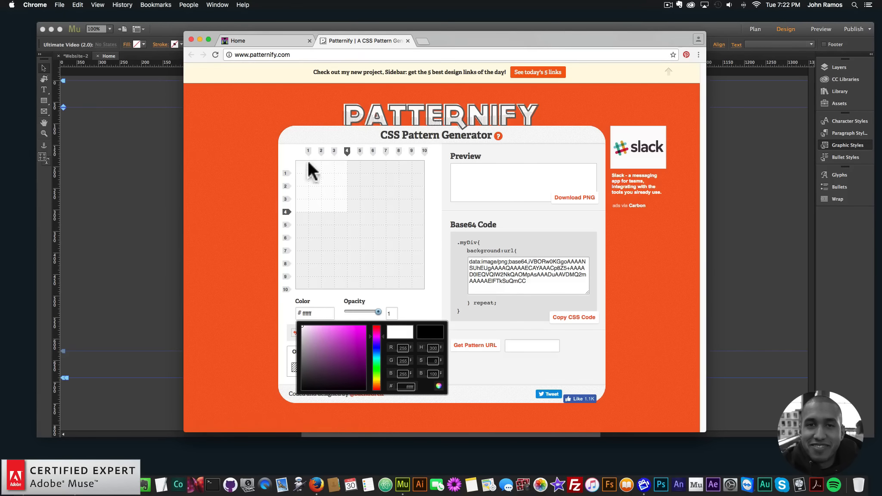
click(307, 166)
click(503, 267)
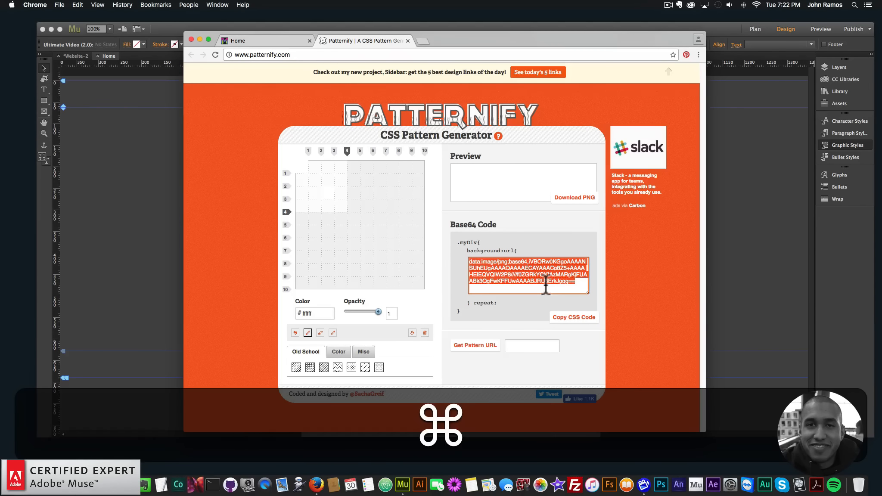
key(super+c)
Step: Paste the copied Base64 code into the first video widget's mesh overlay code field
click(128, 200)
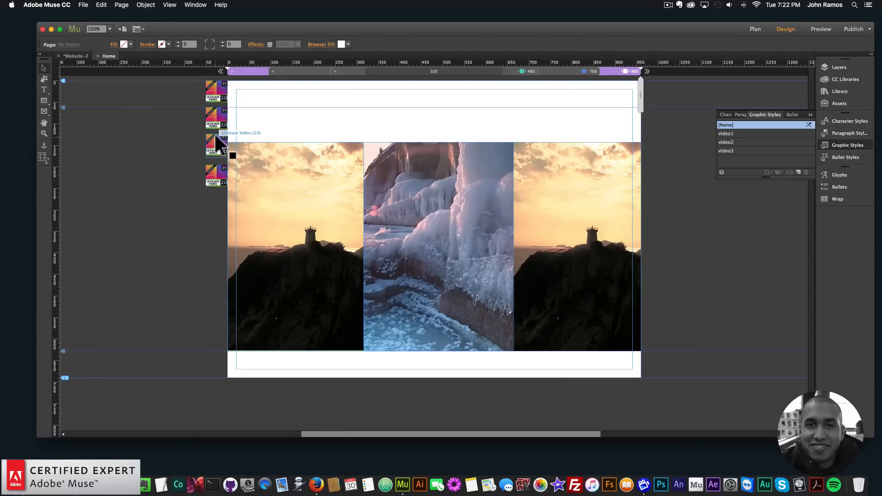
click(217, 121)
click(235, 106)
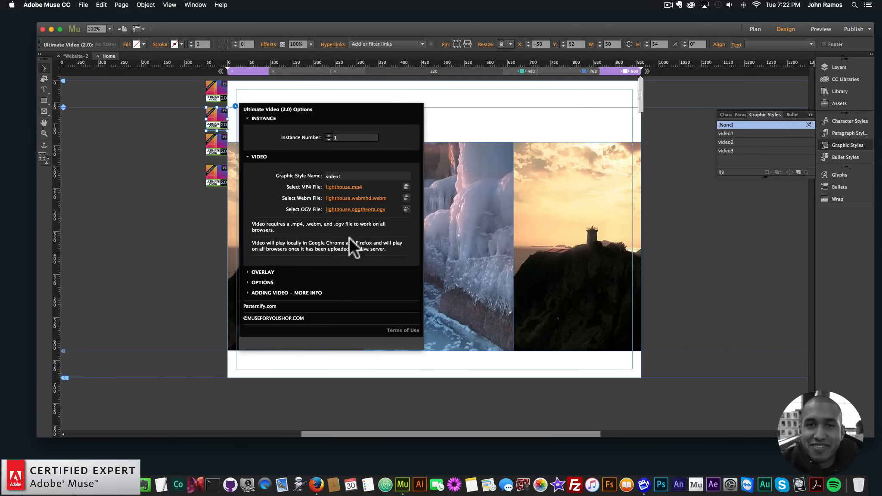
click(264, 271)
click(367, 353)
key(super+v)
key(super+Return)
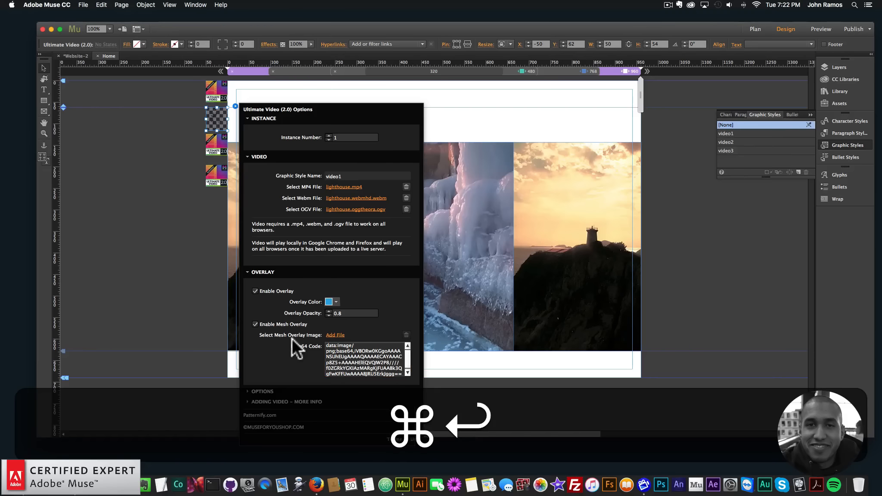
Step: Preview the page in the browser to check the mesh overlay, then close the preview tab
click(170, 231)
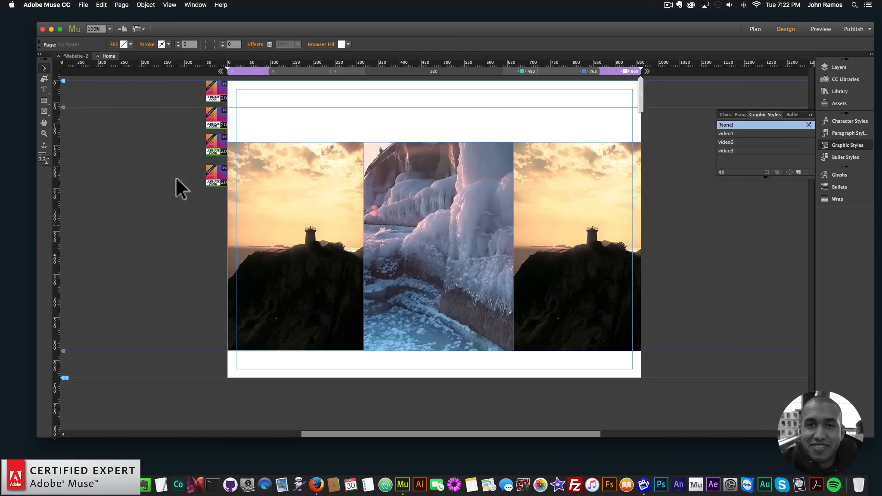
click(84, 5)
click(118, 138)
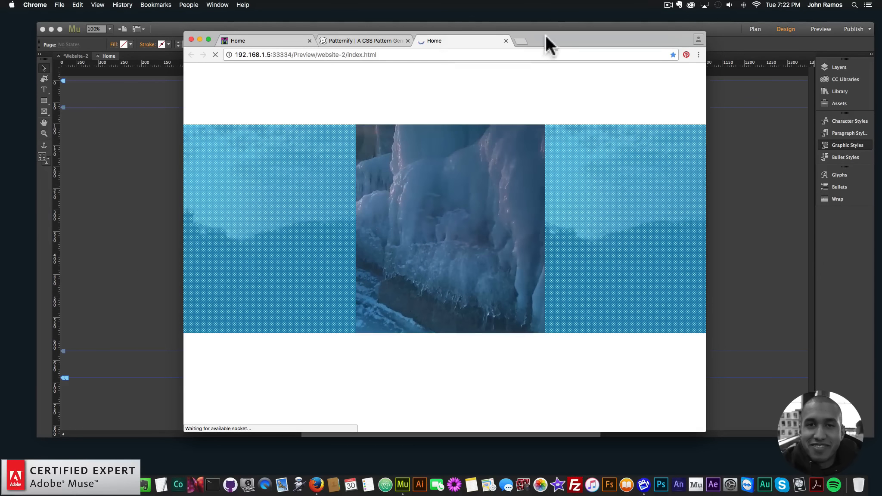
drag(546, 35, 540, 39)
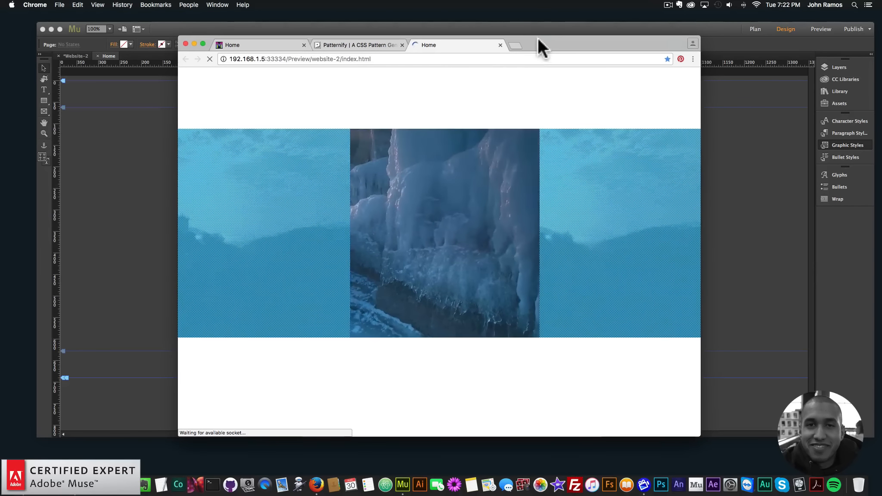
click(500, 44)
click(120, 156)
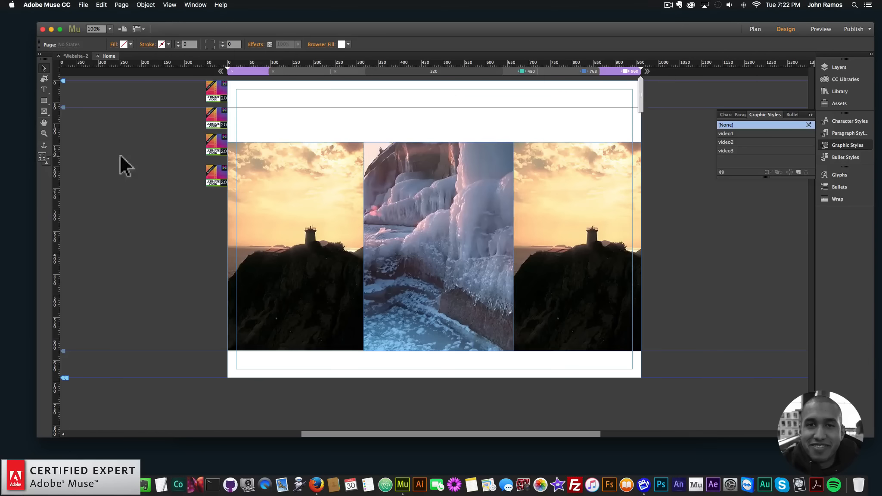
Step: Set the resize behaviour of the three video rectangles to Responsive Width and Height
click(366, 207)
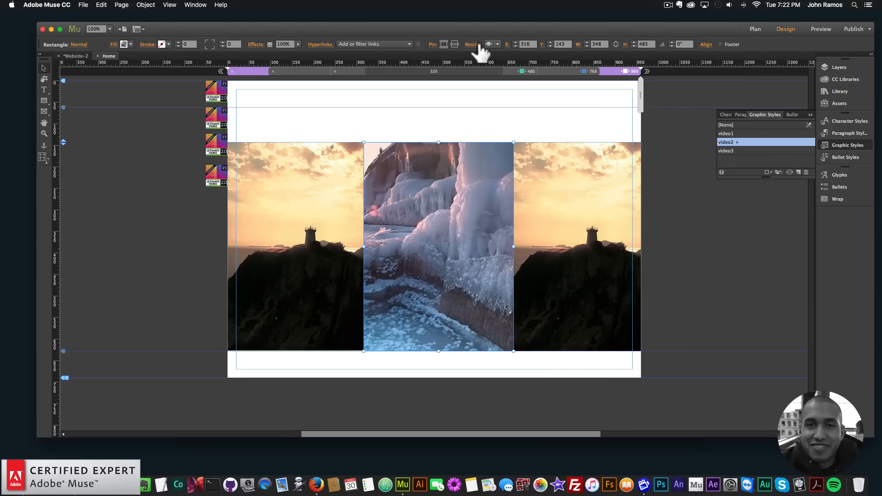
click(497, 44)
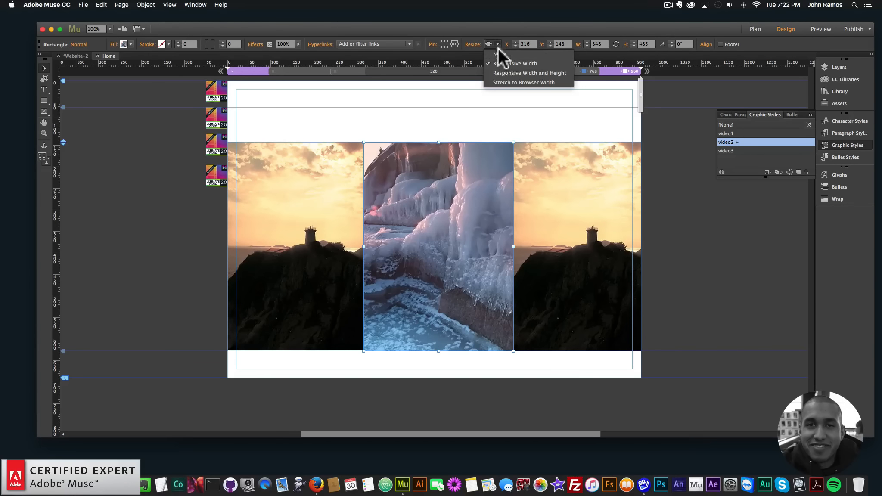
click(510, 72)
drag(315, 123, 570, 224)
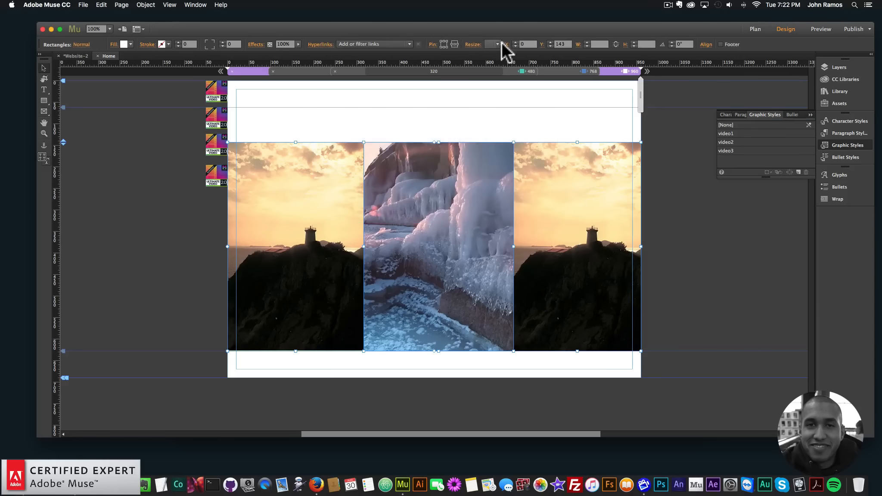
click(497, 44)
click(502, 77)
click(481, 95)
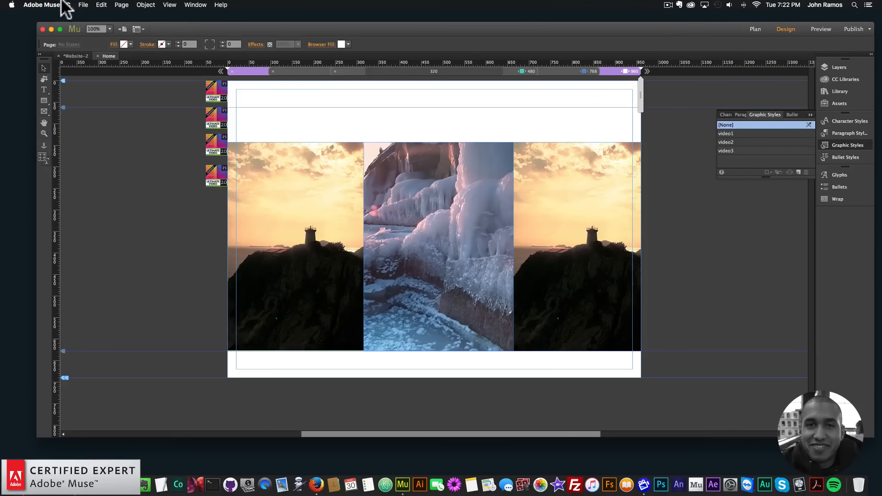
Step: Preview the page in the browser and narrow the window to check the responsive videos
click(83, 4)
click(113, 142)
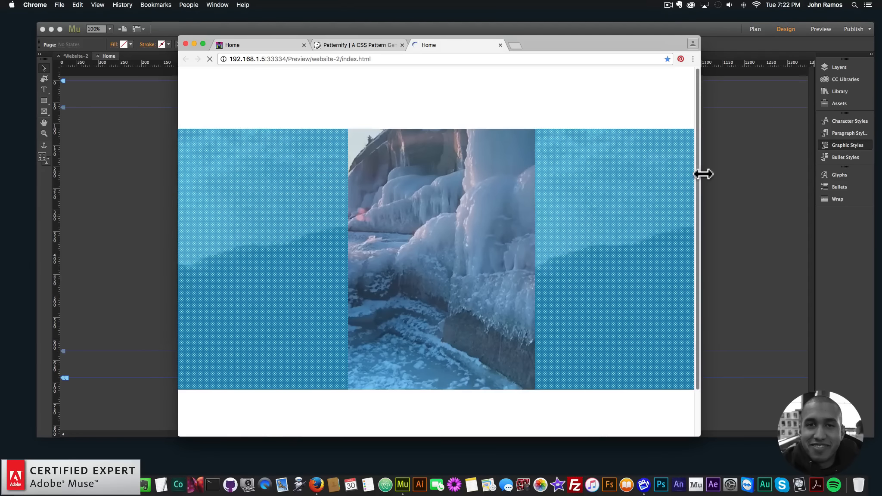
drag(700, 173, 569, 162)
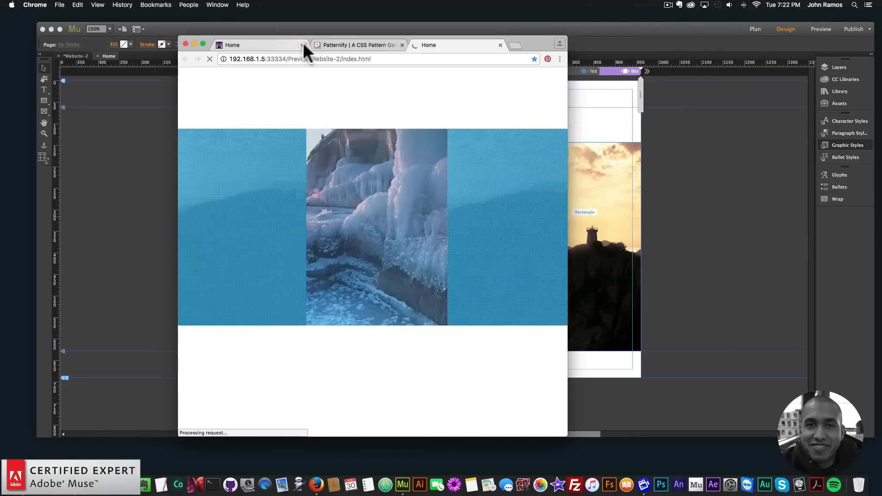
Step: Close the extra preview tab, resize the preview window again, and close the browser preview
click(304, 44)
drag(595, 118, 530, 119)
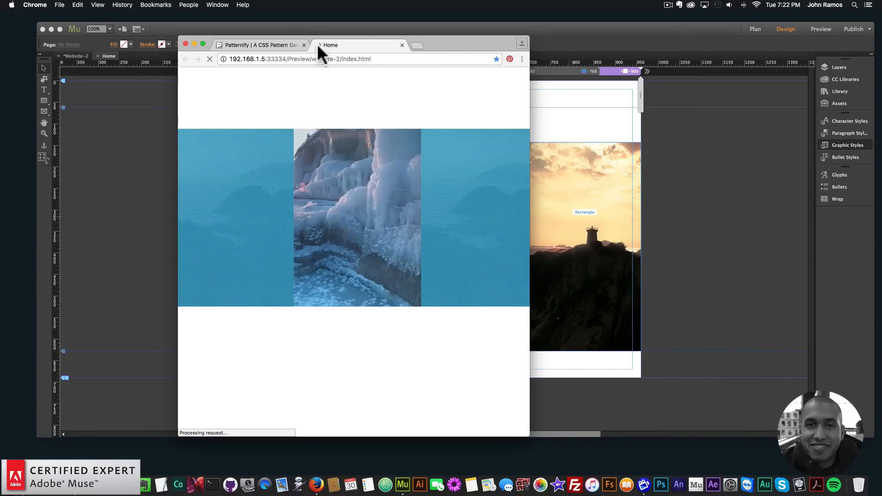
click(531, 96)
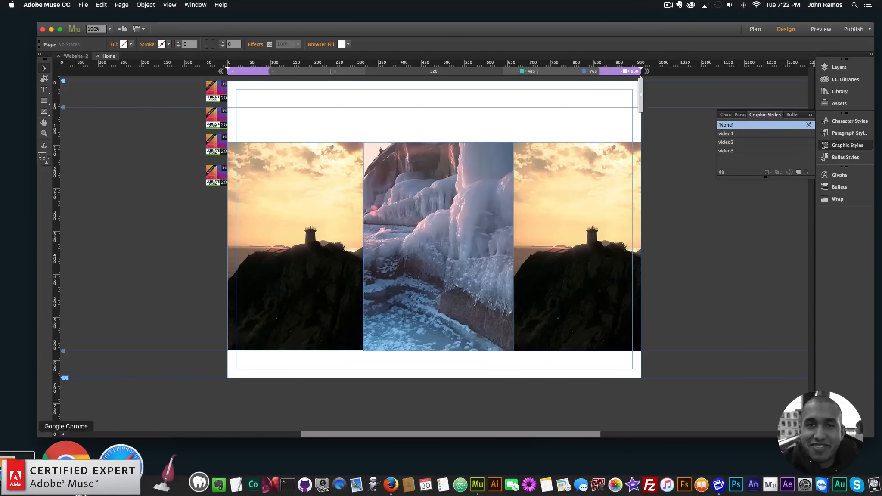
click(69, 476)
drag(529, 88, 350, 98)
click(194, 43)
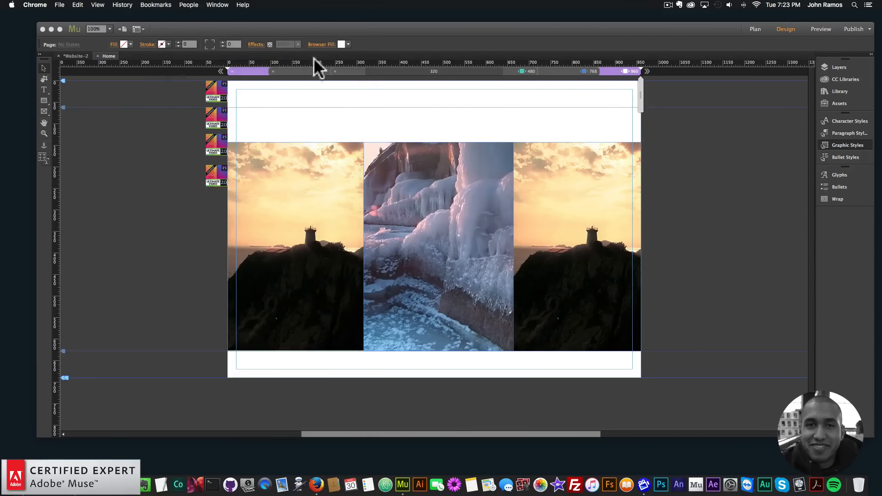
Step: Select the three video rectangles and check that their resize setting is Responsive Width and Height
click(584, 71)
click(612, 72)
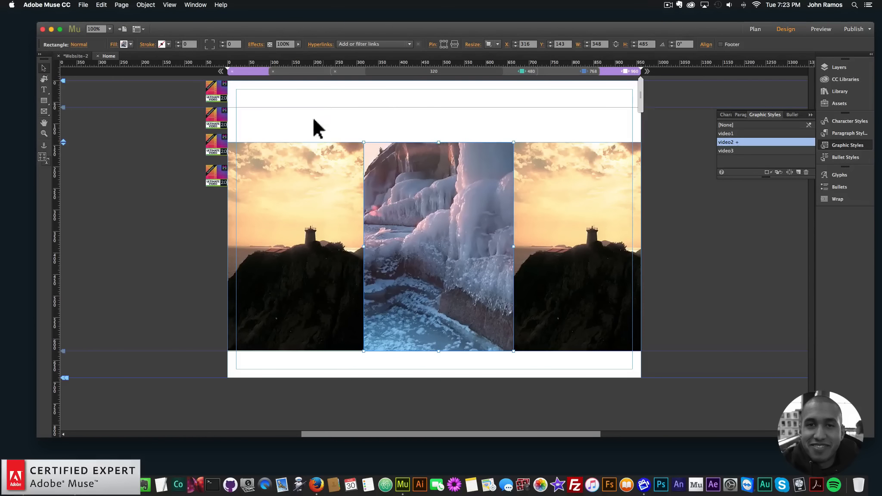
drag(313, 120, 616, 241)
click(498, 44)
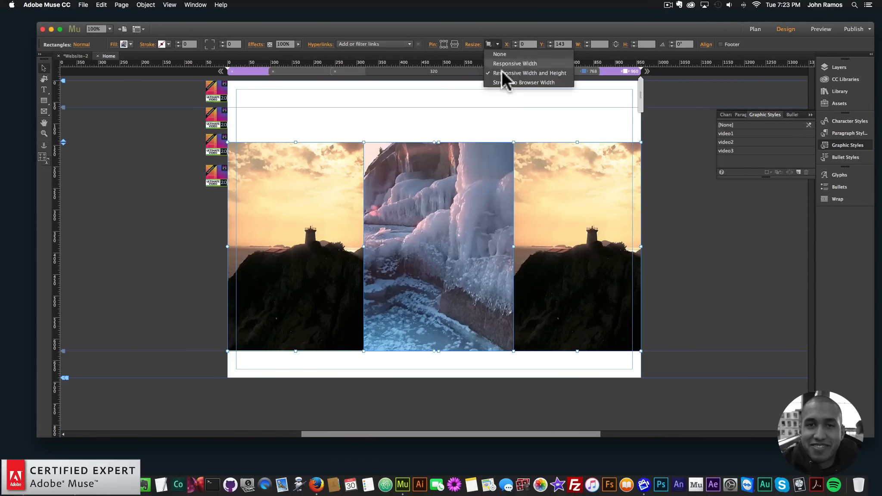
click(568, 118)
click(497, 44)
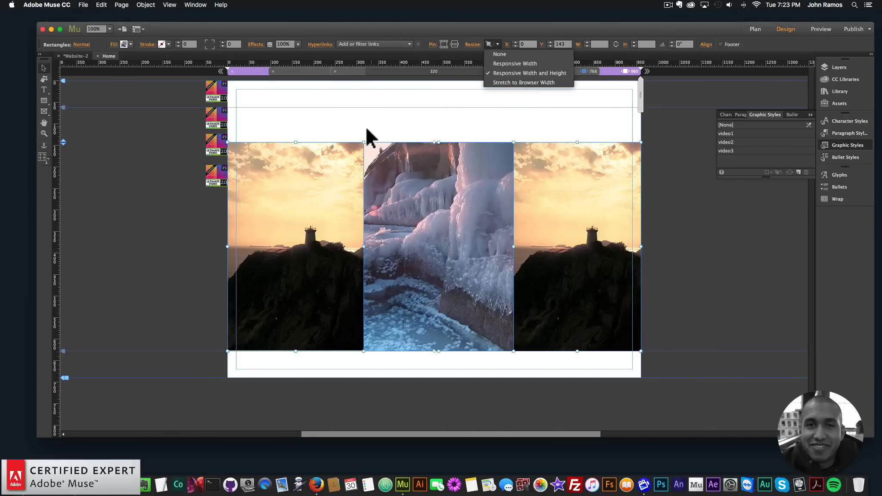
click(408, 135)
click(492, 130)
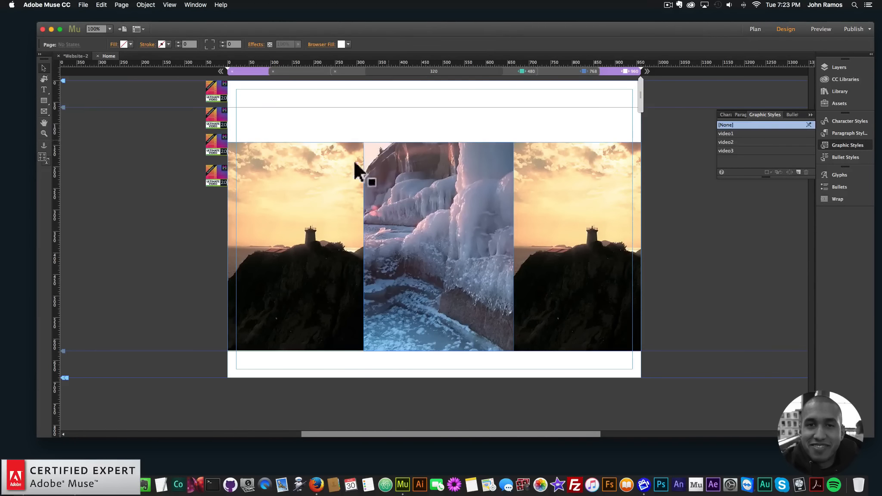
Step: Delete the middle and right video rectangles and stretch the remaining rectangle to about 830 px wide, centred
click(451, 169)
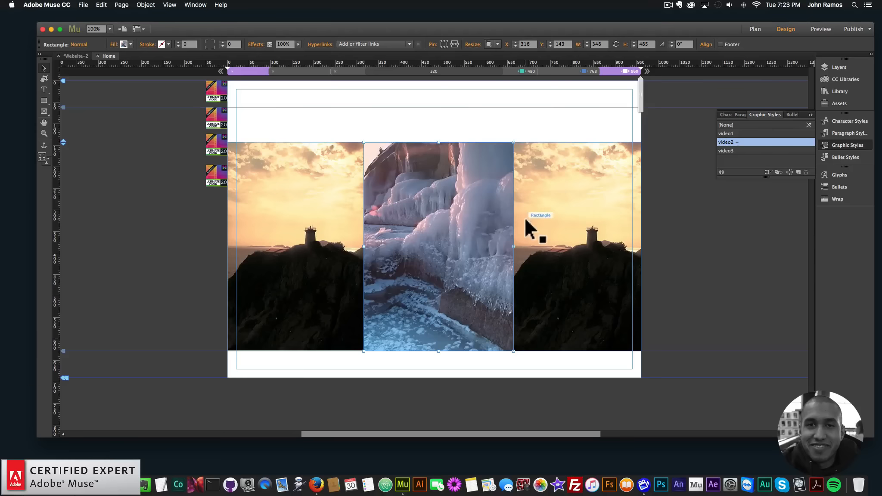
key(BackSpace)
click(549, 222)
key(BackSpace)
drag(363, 247, 585, 247)
drag(465, 238, 473, 194)
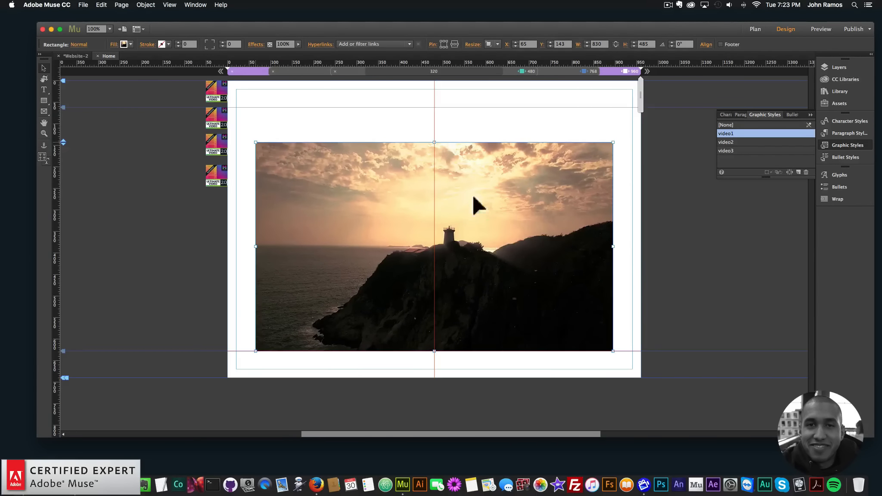
Step: Delete all the existing Ultimate Video widgets from the page
click(247, 156)
drag(202, 199, 221, 117)
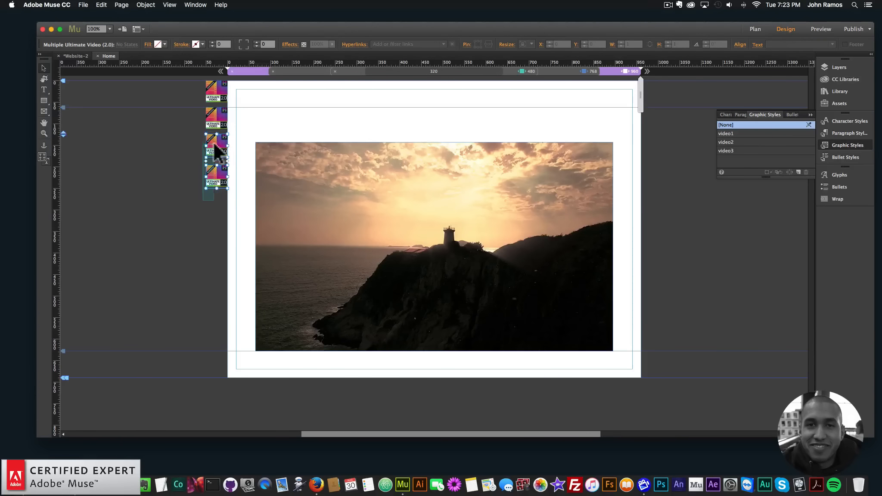
key(BackSpace)
click(227, 95)
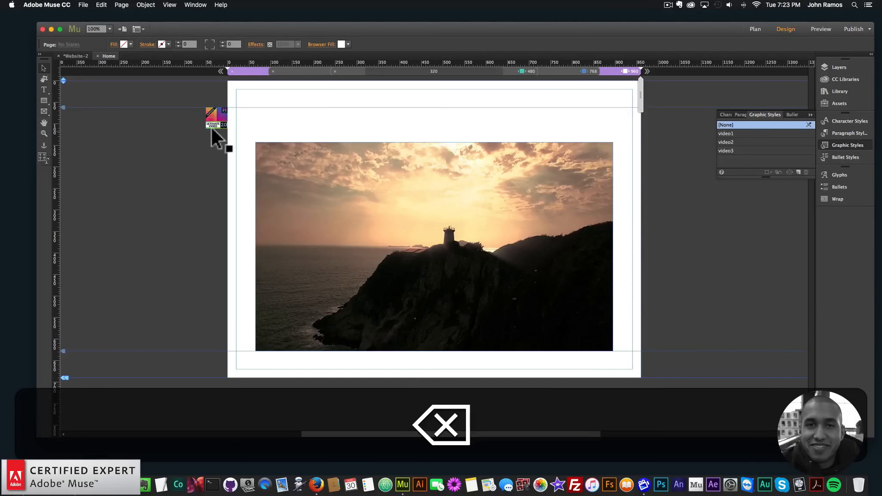
key(BackSpace)
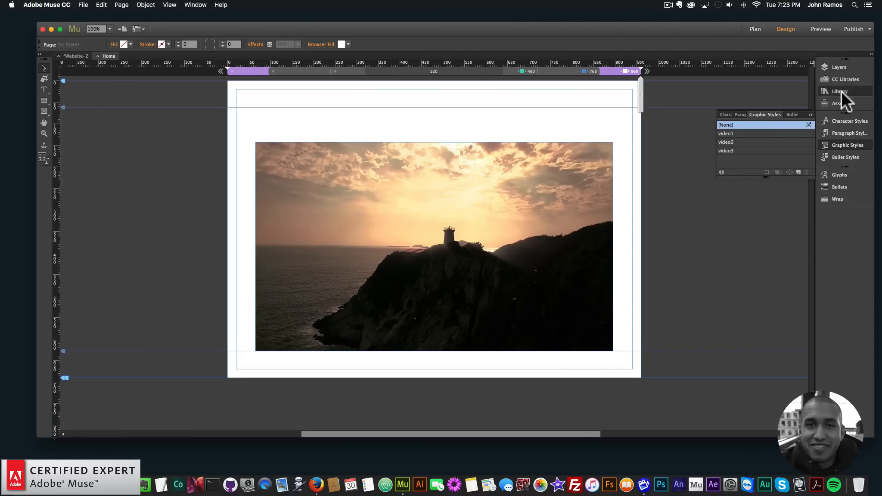
Step: Search the library for uvw and place the UVW – Add First – On Scroll and UVW – Video – On Scroll widgets
click(840, 91)
text(uvw)
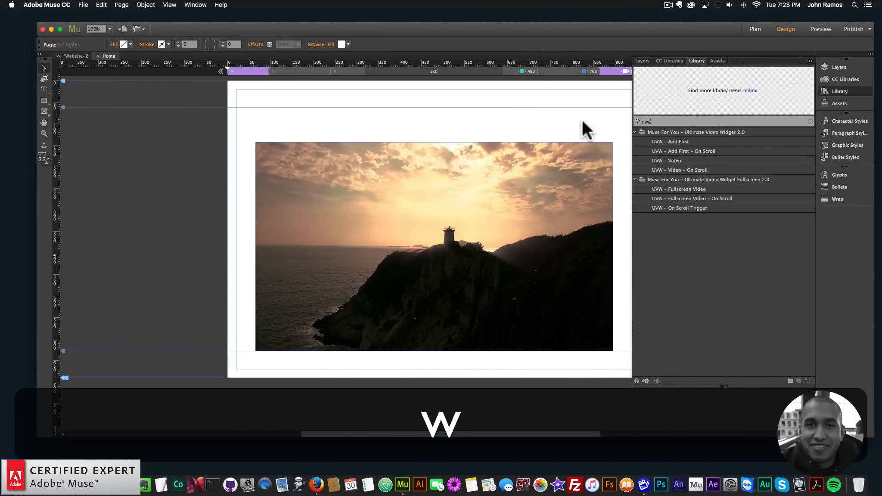
click(680, 151)
drag(680, 151, 219, 95)
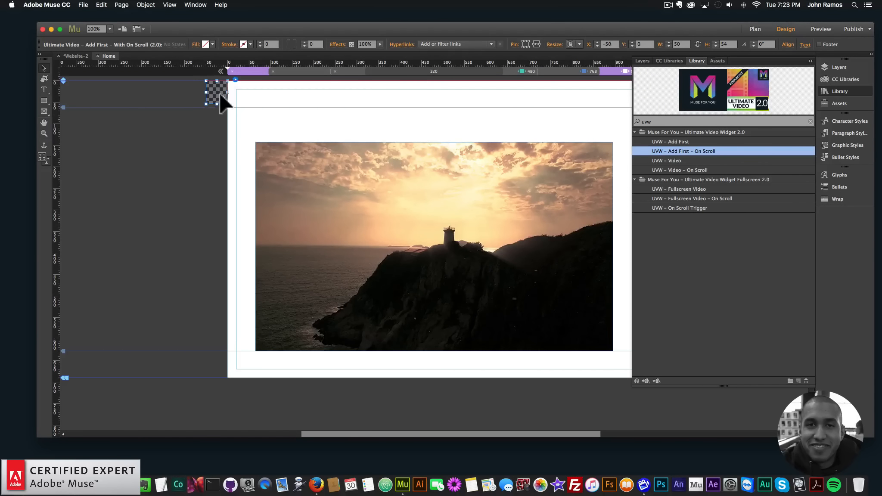
click(682, 169)
drag(681, 169, 216, 116)
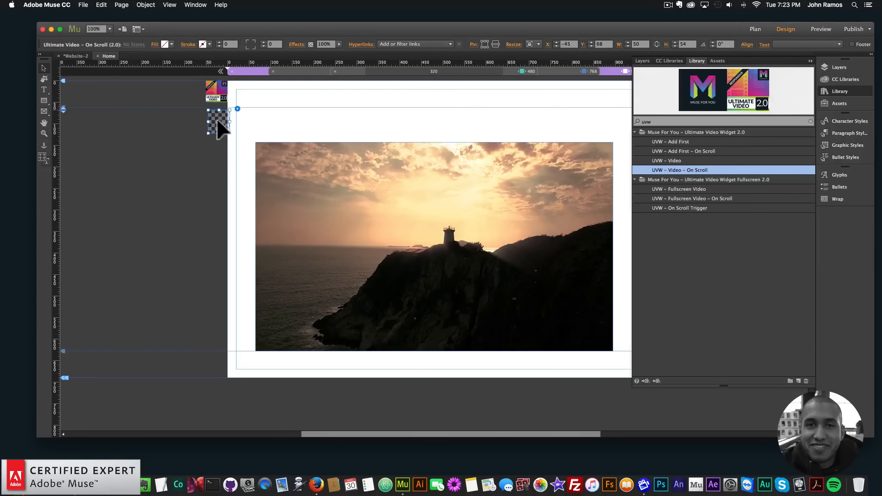
Step: Add lighthouse.mp4, the lighthouse WebM and the lighthouse OGV files from video-9 to the on-scroll video widget
click(235, 106)
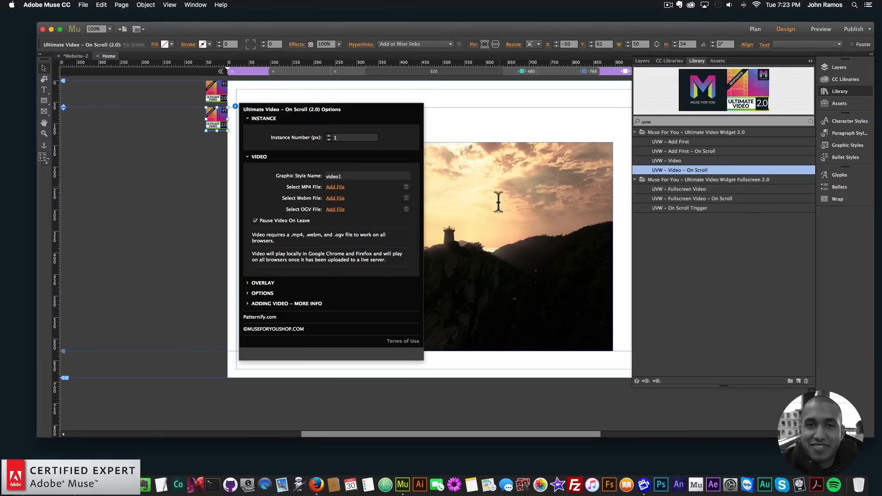
click(335, 187)
click(431, 87)
click(429, 95)
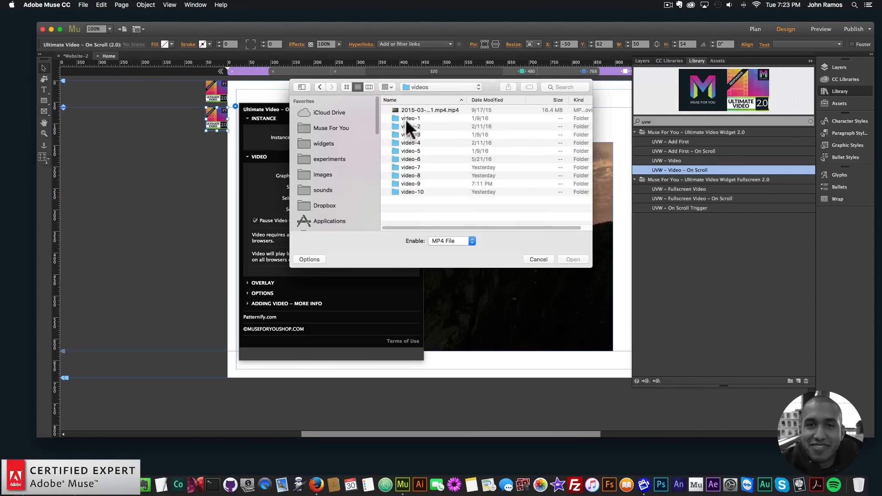
double_click(408, 182)
double_click(414, 110)
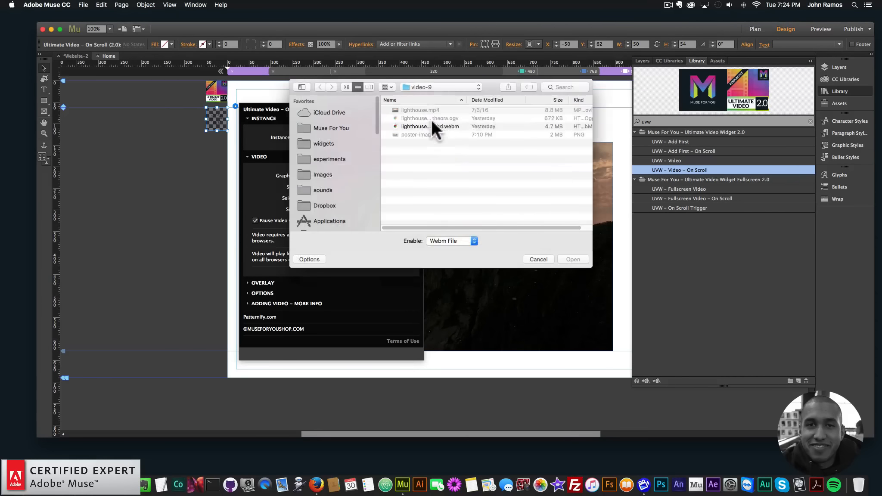
double_click(432, 122)
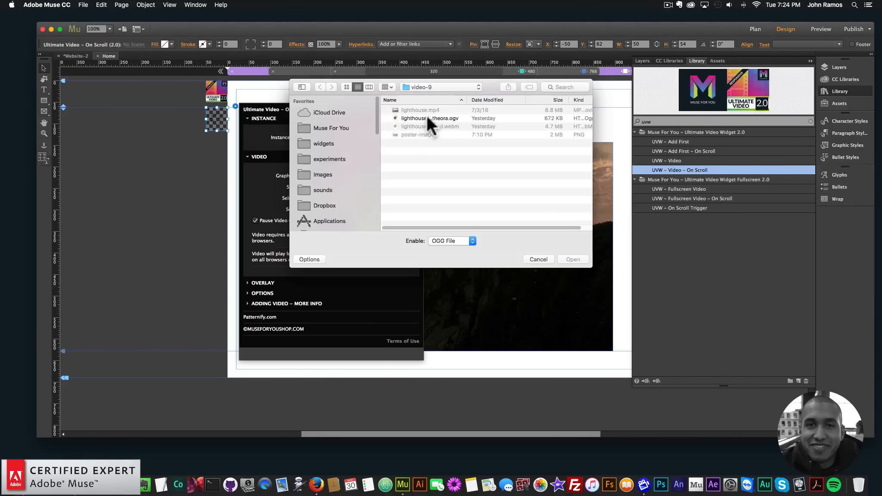
double_click(427, 115)
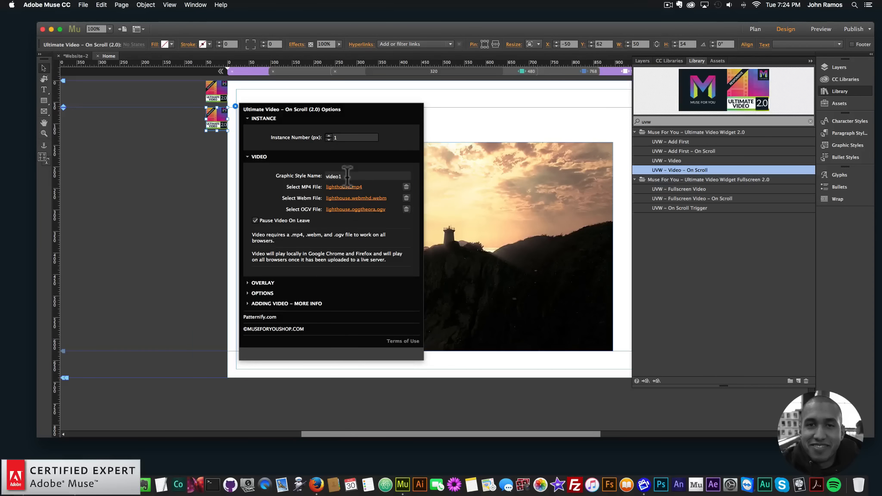
click(168, 195)
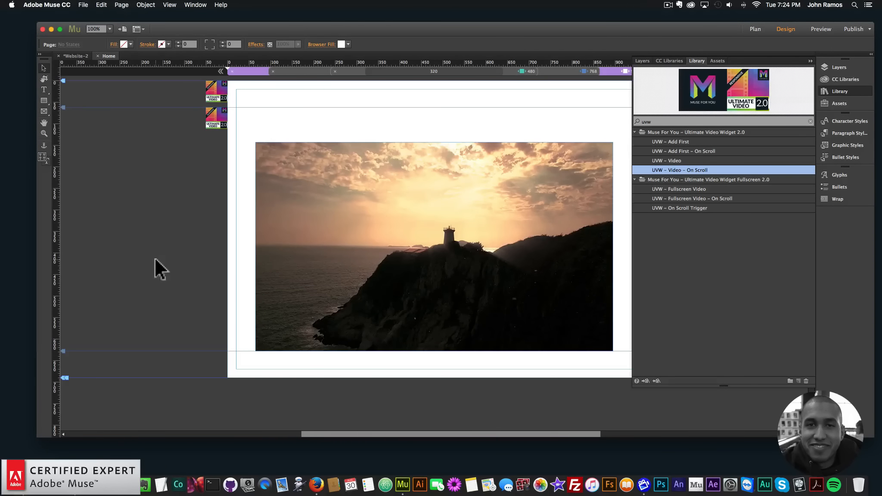
Step: Lengthen the page and move the video rectangle further down it
key(super+minus)
key(super+minus)
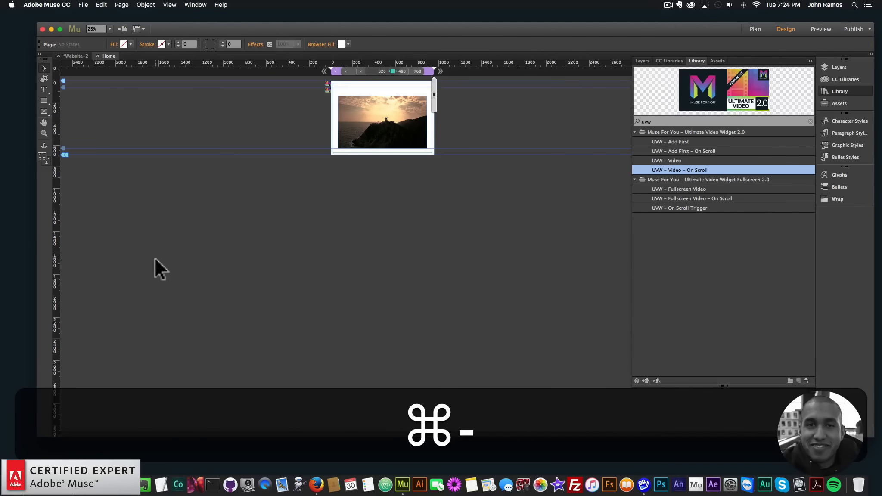
drag(65, 155, 64, 362)
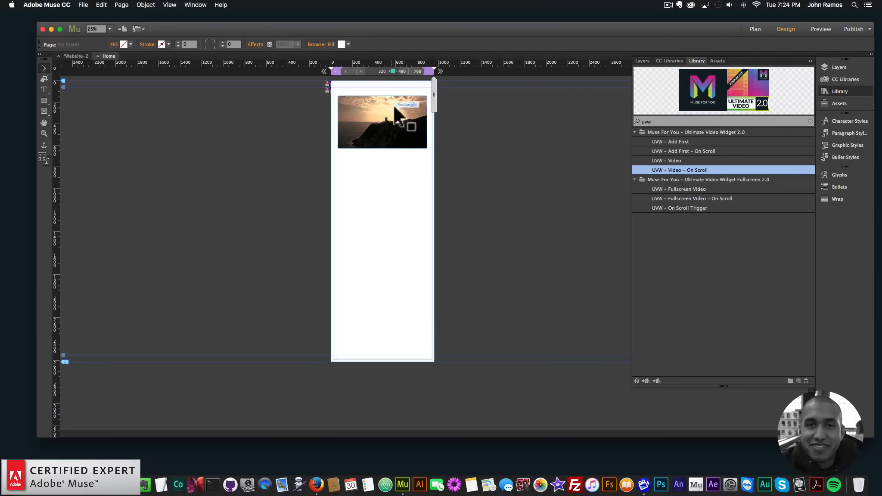
click(396, 142)
drag(397, 142, 399, 211)
click(258, 128)
Step: Preview the page in the browser, scroll up and down to test the on-scroll video, and close the preview
click(84, 5)
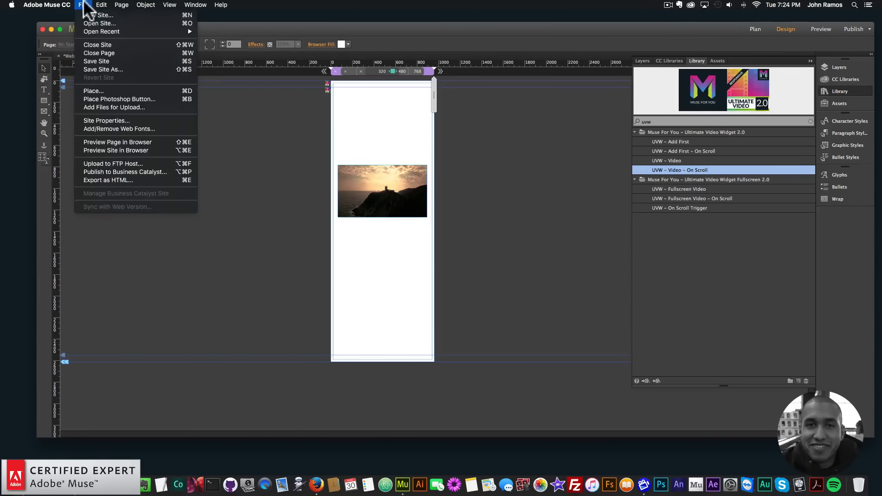
click(129, 143)
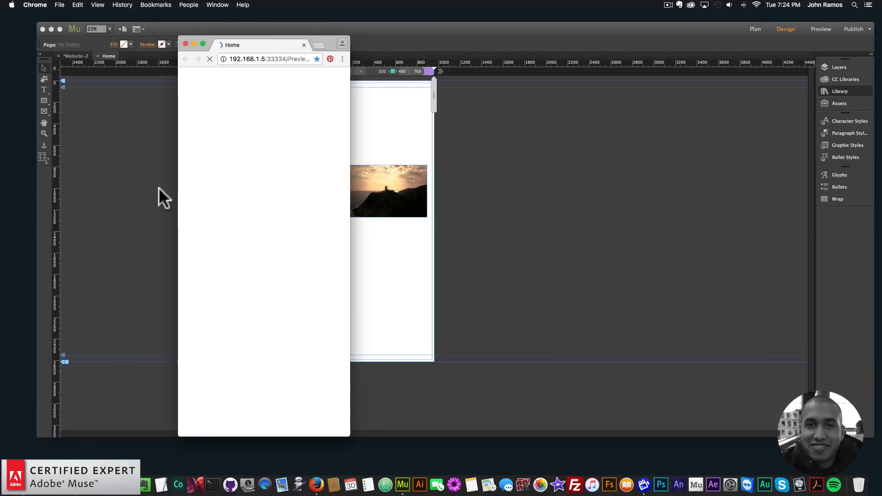
drag(350, 197, 749, 231)
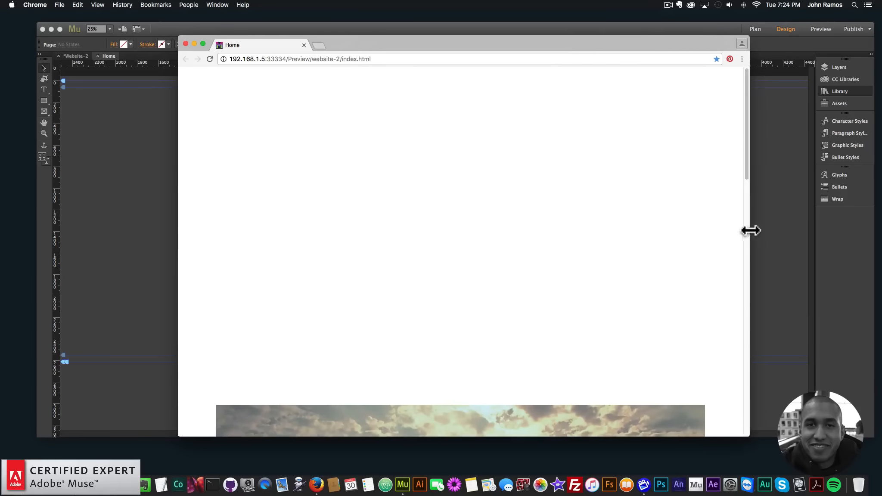
scroll(704, 243, down, 5)
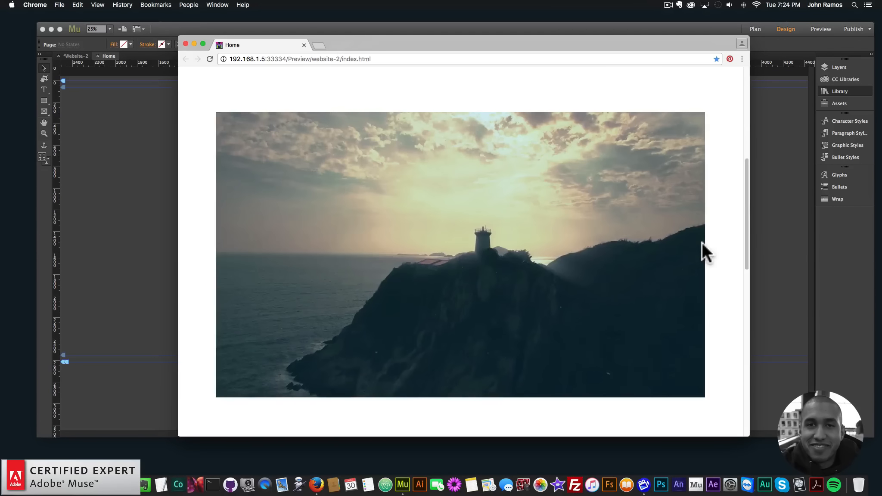
scroll(702, 242, down, 3)
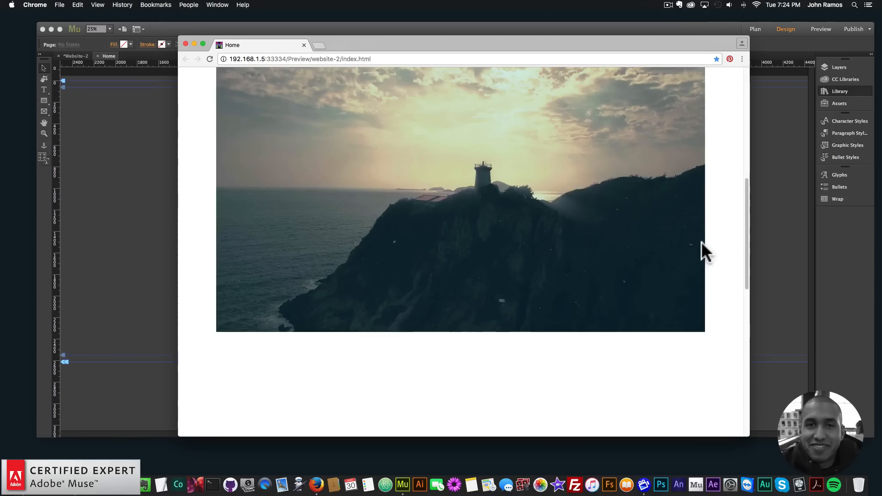
scroll(701, 242, down, 8)
scroll(702, 242, up, 10)
scroll(702, 242, down, 2)
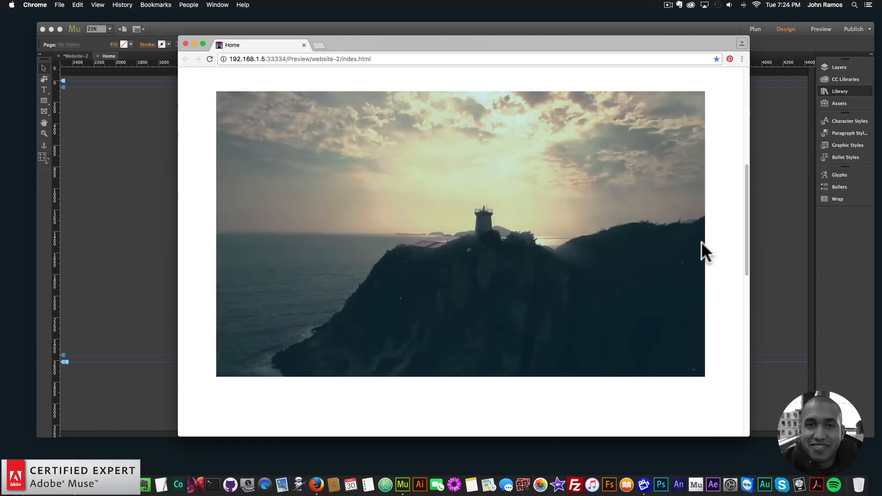
scroll(702, 242, up, 2)
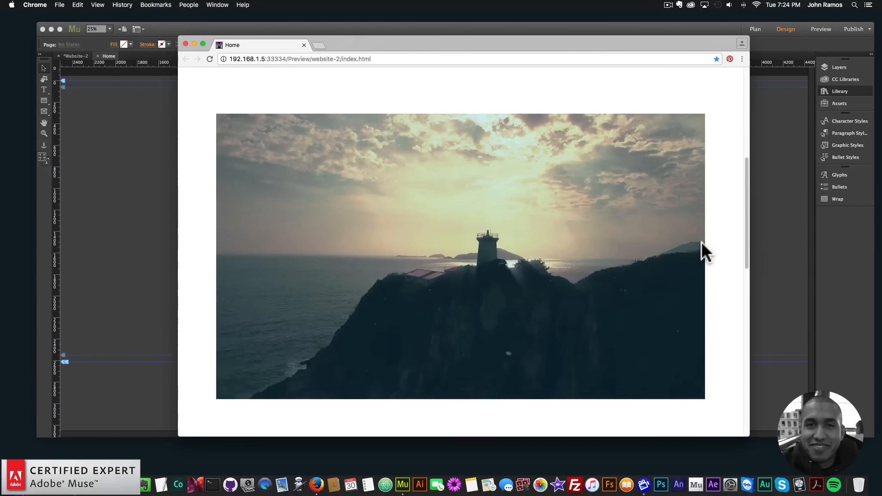
scroll(702, 243, up, 2)
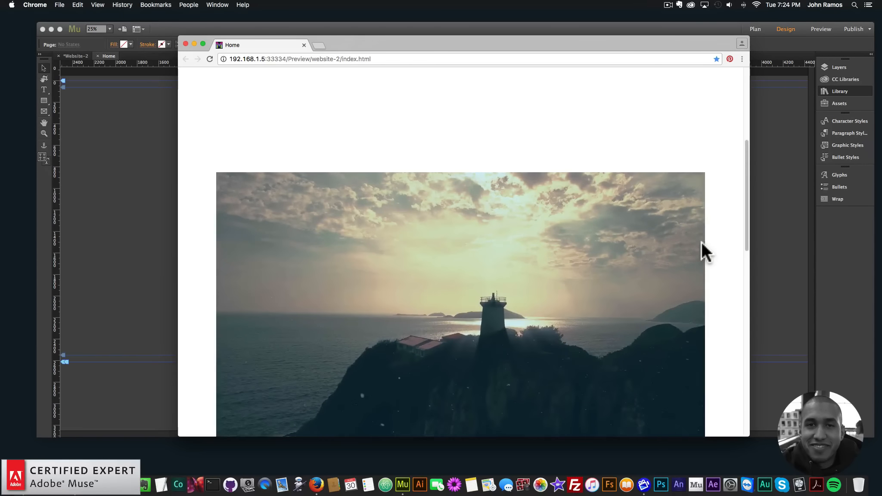
scroll(702, 242, down, 3)
scroll(702, 242, up, 4)
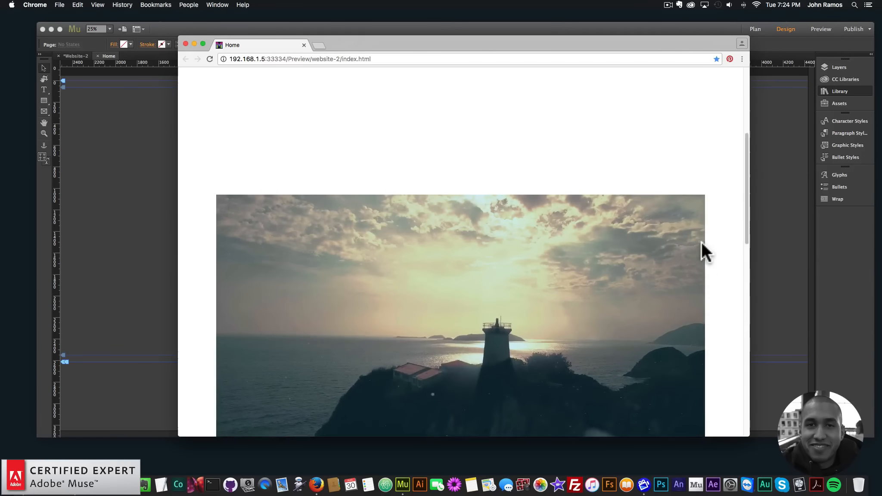
scroll(702, 242, down, 3)
scroll(702, 243, down, 1)
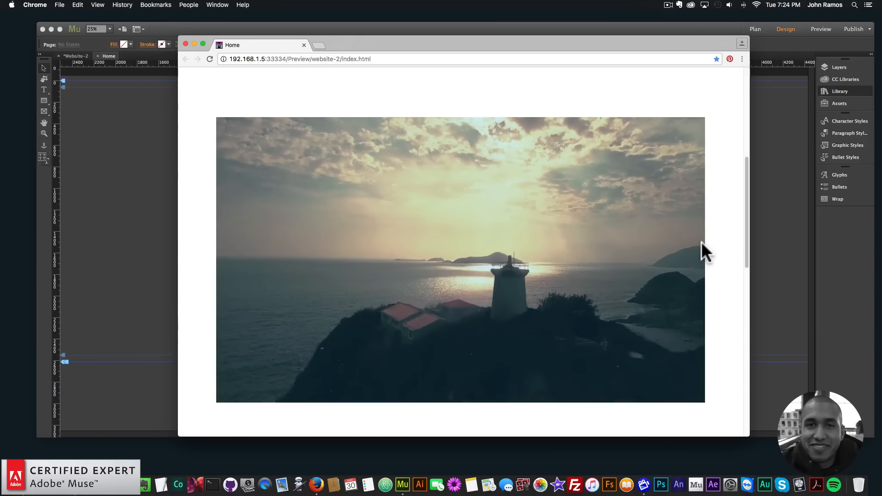
drag(188, 43, 183, 41)
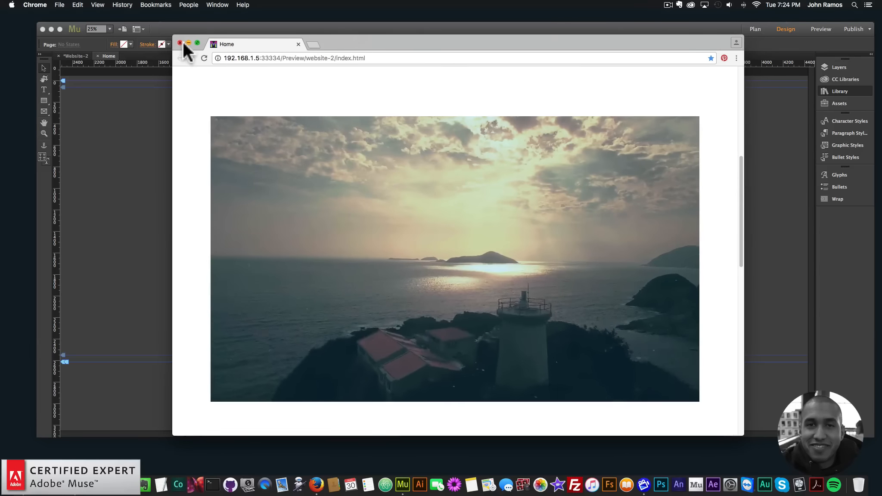
click(179, 42)
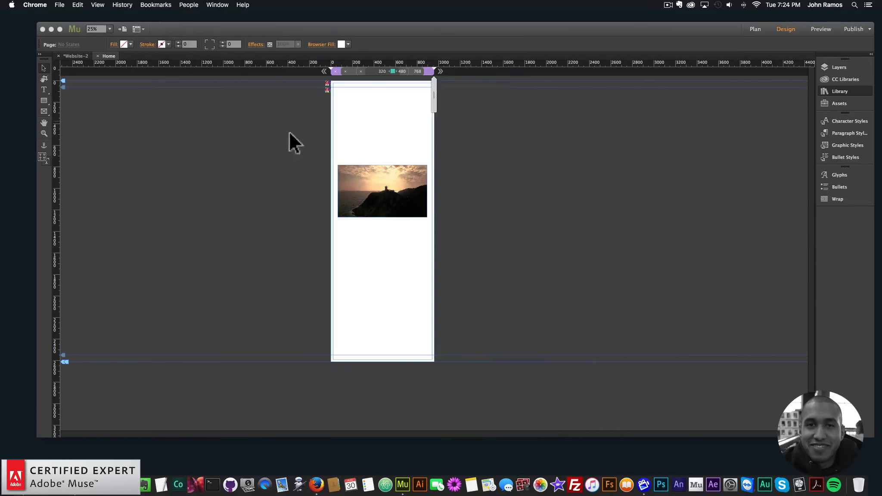
Step: Move the lighthouse video rectangle up and duplicate it further down the page
click(328, 82)
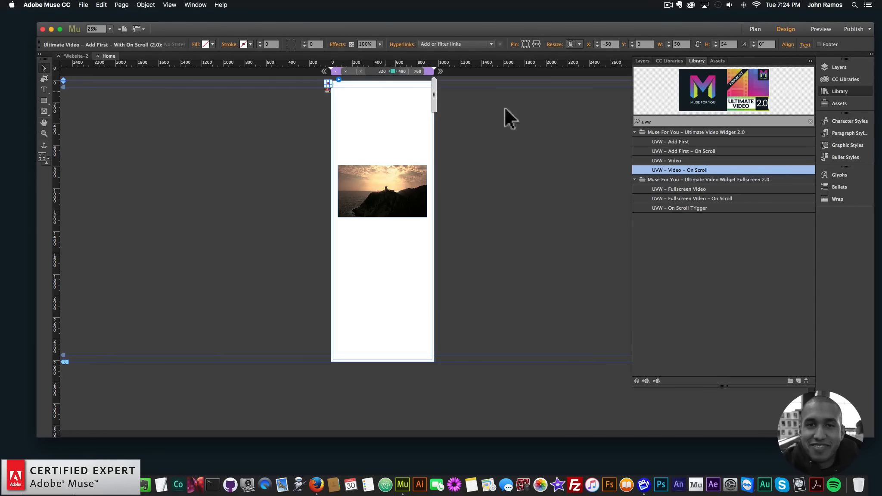
drag(383, 192, 382, 160)
drag(383, 160, 383, 257)
Step: Fill the duplicated rectangle with the screenshot image from the video-7 folder
click(114, 45)
click(165, 121)
click(440, 87)
click(441, 86)
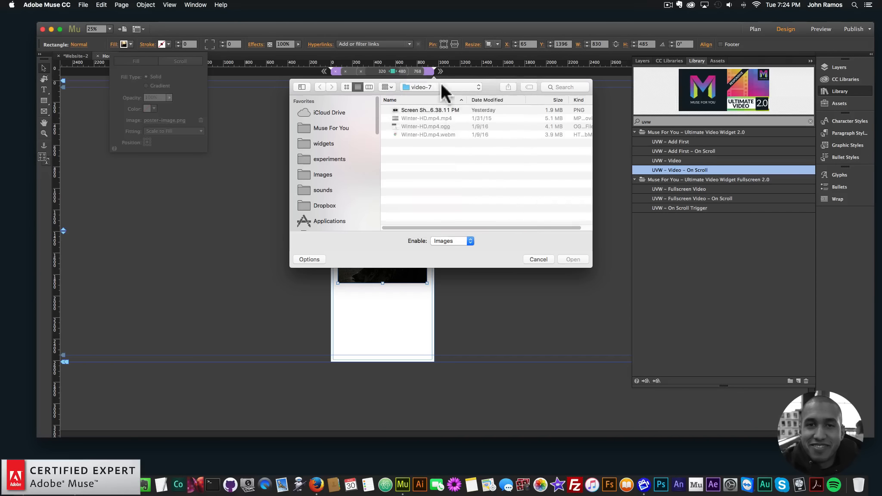
double_click(435, 109)
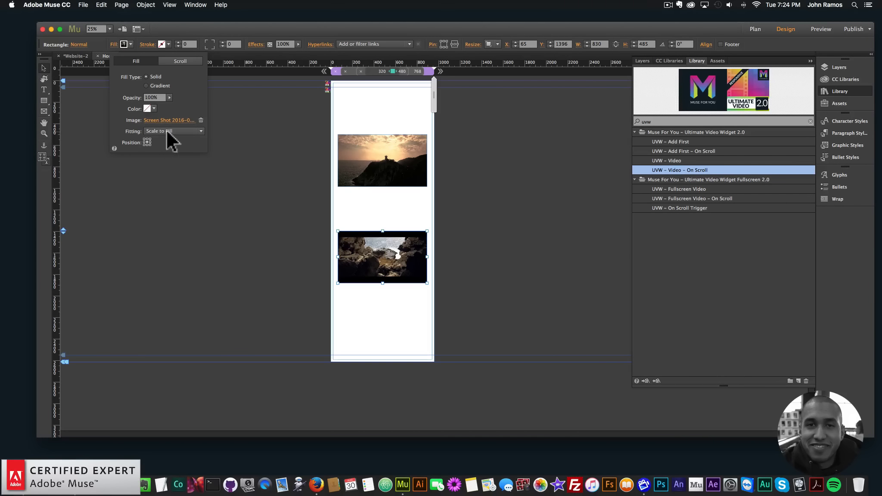
Step: Replace the duplicated rectangle's fill image with the screenshot from the video-4 folder
click(157, 121)
click(430, 87)
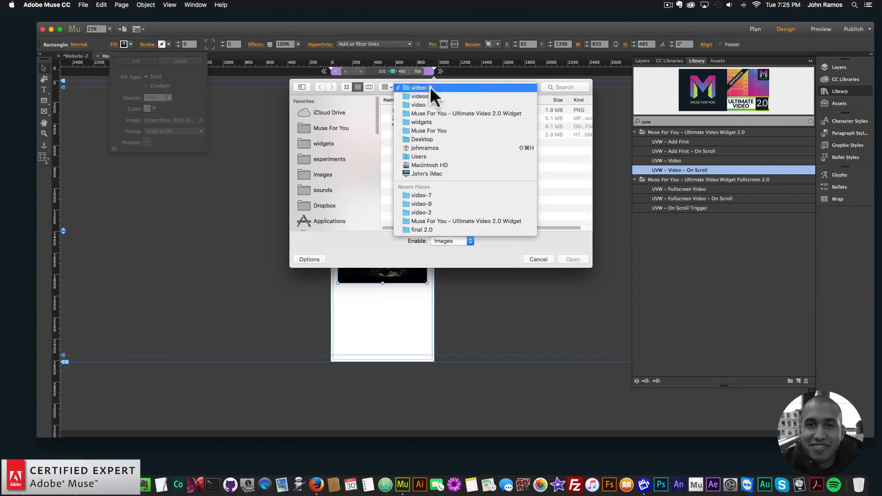
click(429, 95)
double_click(412, 150)
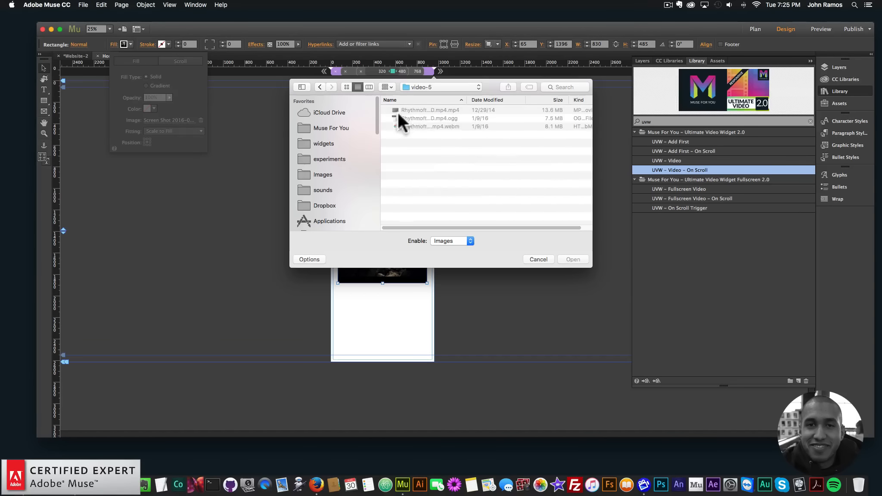
click(424, 88)
click(424, 94)
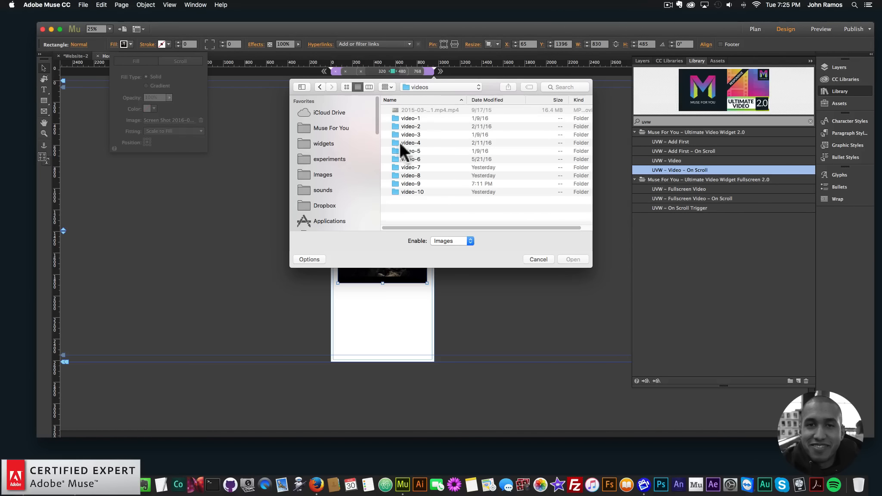
double_click(411, 134)
click(423, 87)
click(423, 98)
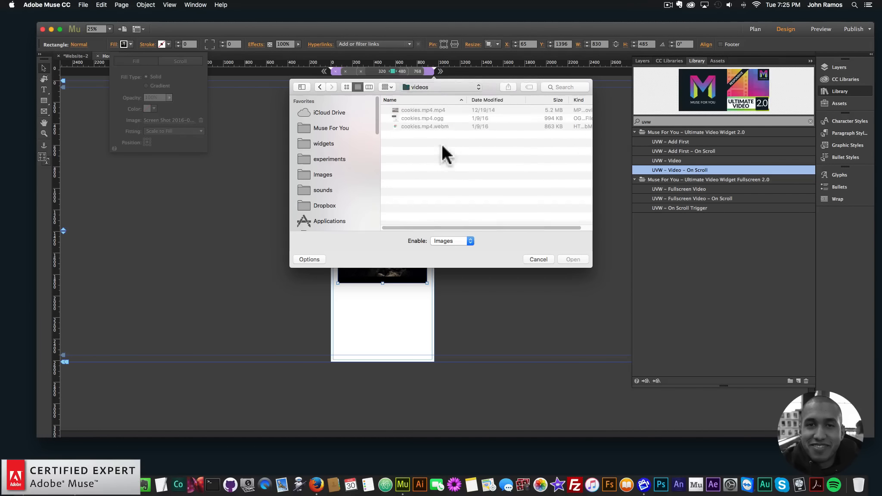
double_click(412, 174)
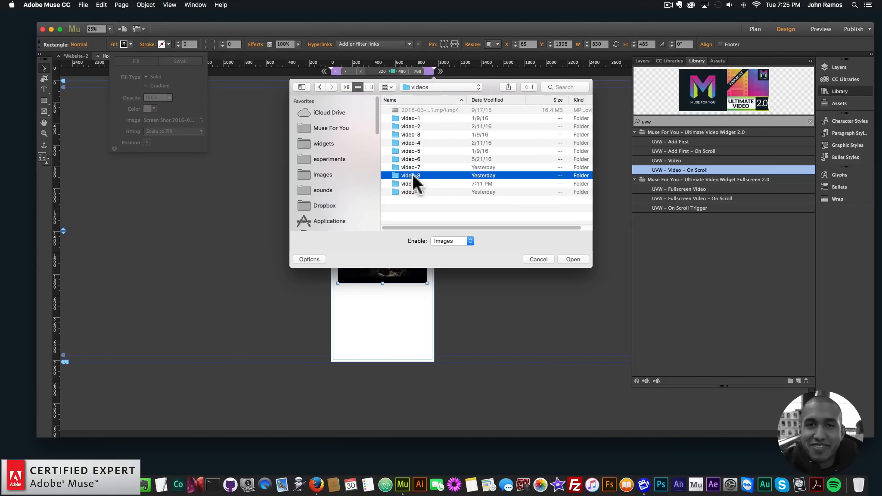
click(429, 85)
click(426, 98)
double_click(415, 141)
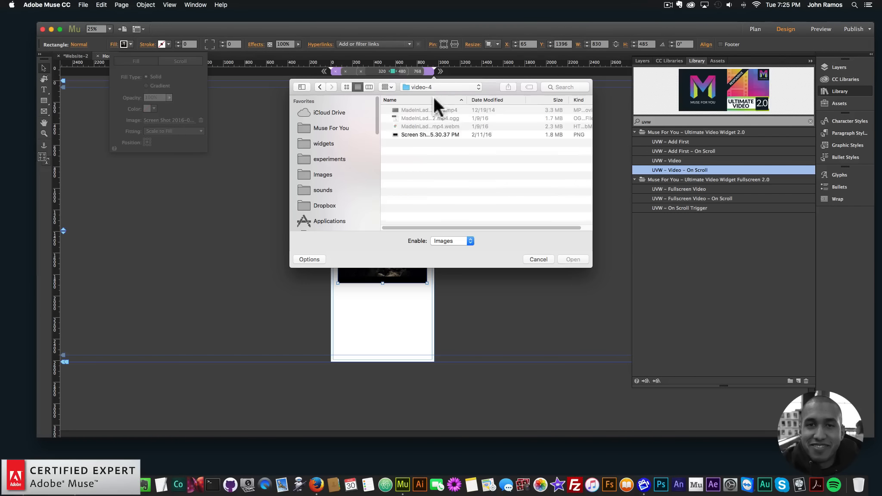
double_click(421, 134)
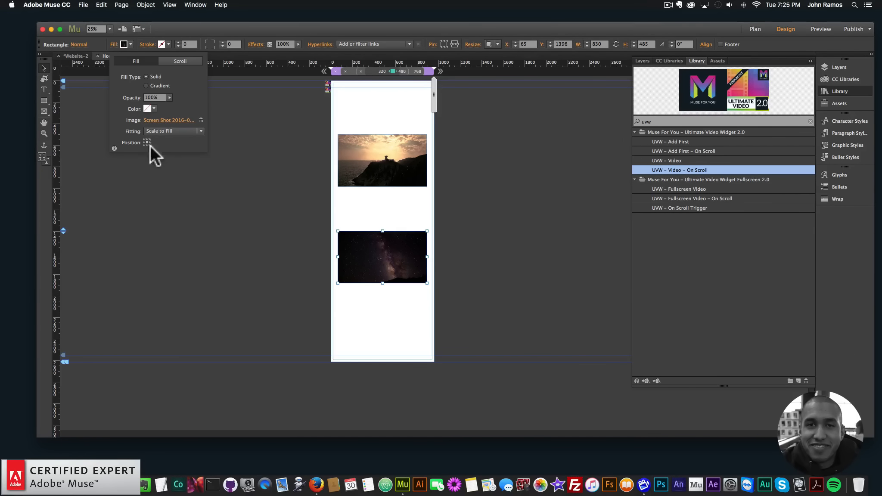
Step: Paste another UVW – Video – On Scroll widget and move it to the page's upper-left corner
click(201, 170)
key(super+v)
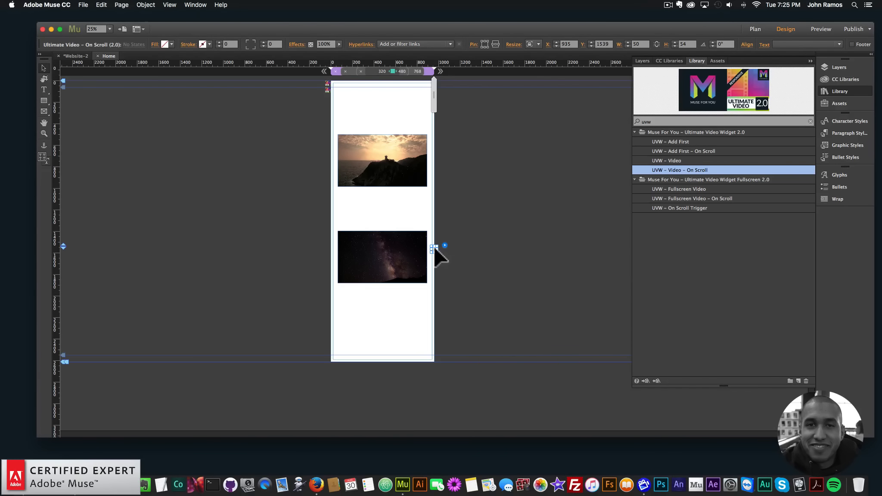
drag(436, 249, 325, 97)
Step: Set the new widget's graphic style name to video2 and its instance number to 2
click(339, 98)
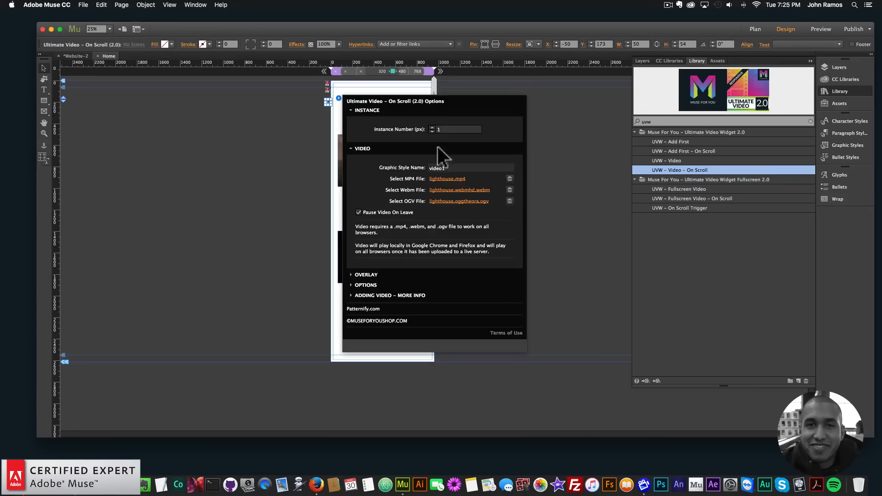
click(451, 167)
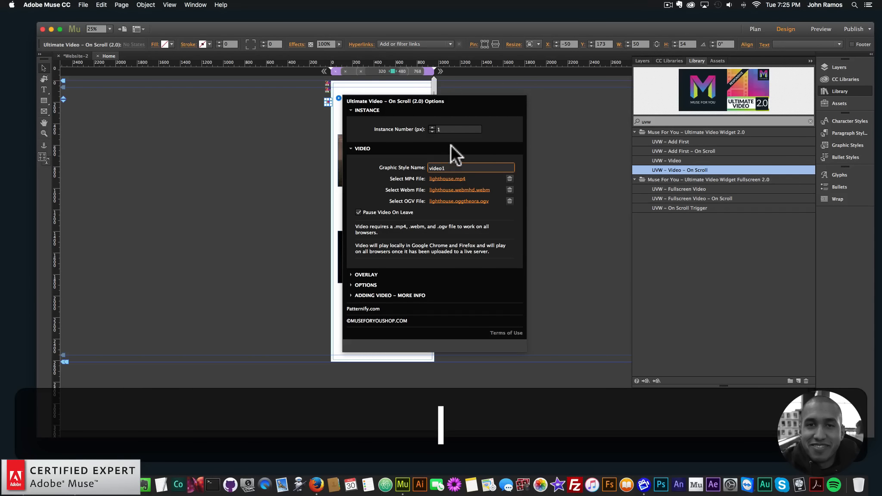
key(BackSpace)
text(2)
click(449, 129)
key(BackSpace)
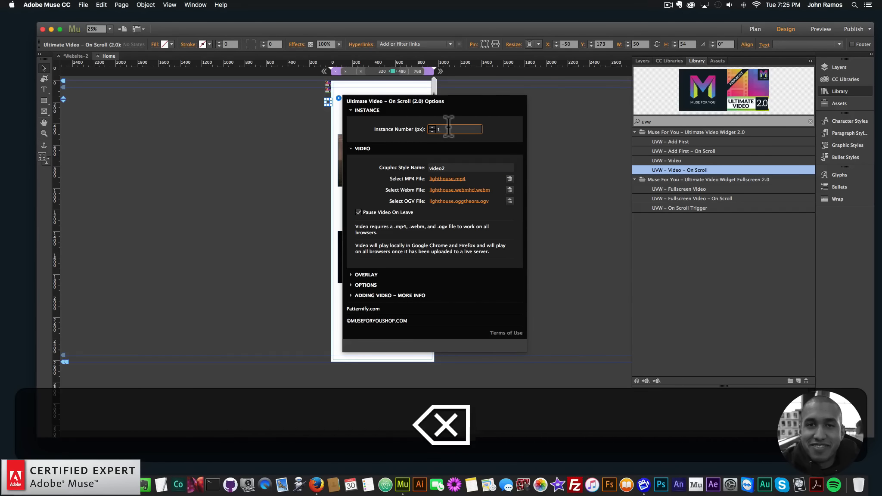
text(2)
Step: Set the widget's MP4, WebM and OGV files to the MadeInLadakh-HD_2 videos from the video-4 folder
click(444, 179)
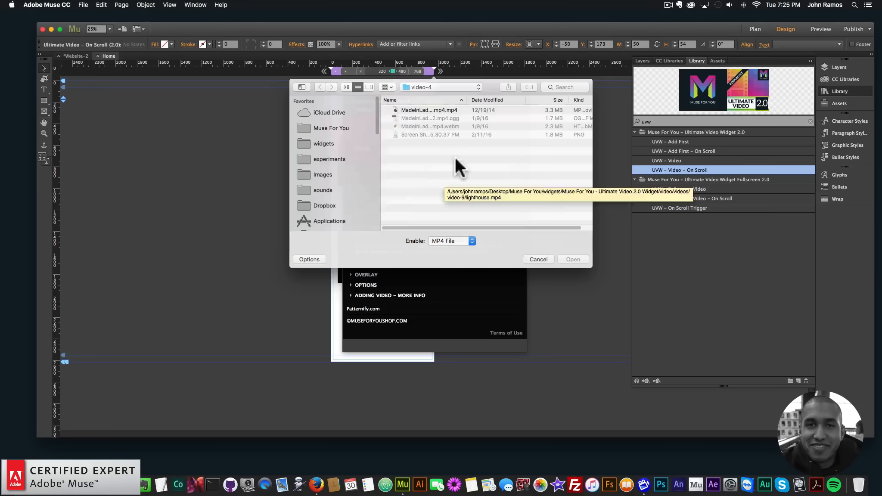
click(430, 87)
click(431, 95)
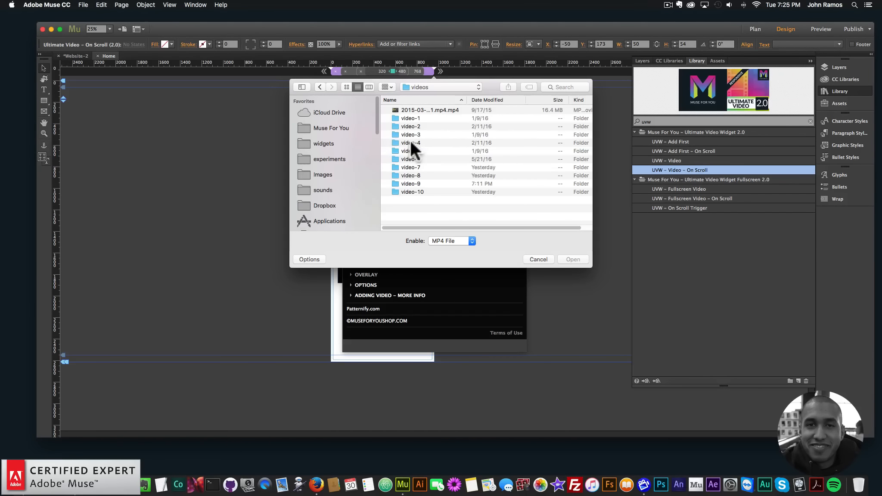
double_click(410, 142)
double_click(418, 107)
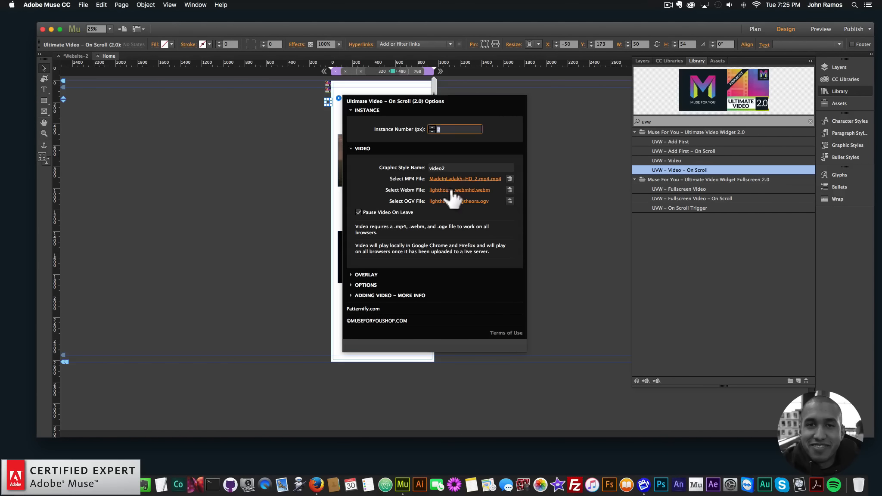
click(451, 190)
double_click(425, 132)
click(459, 202)
double_click(422, 119)
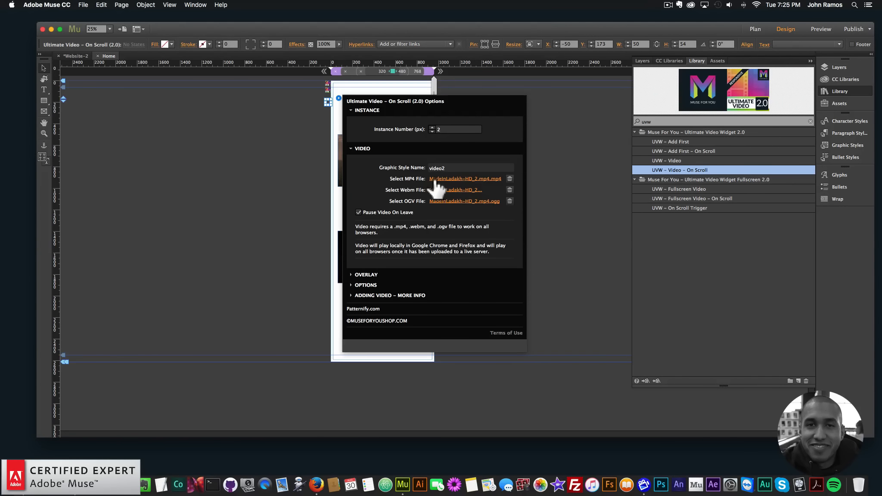
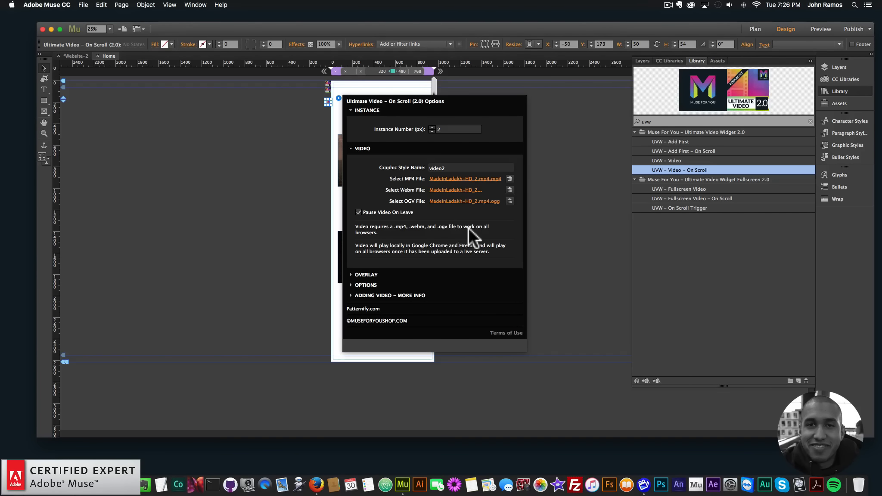
Step: Apply the video2 graphic style to the lower rectangle
click(334, 98)
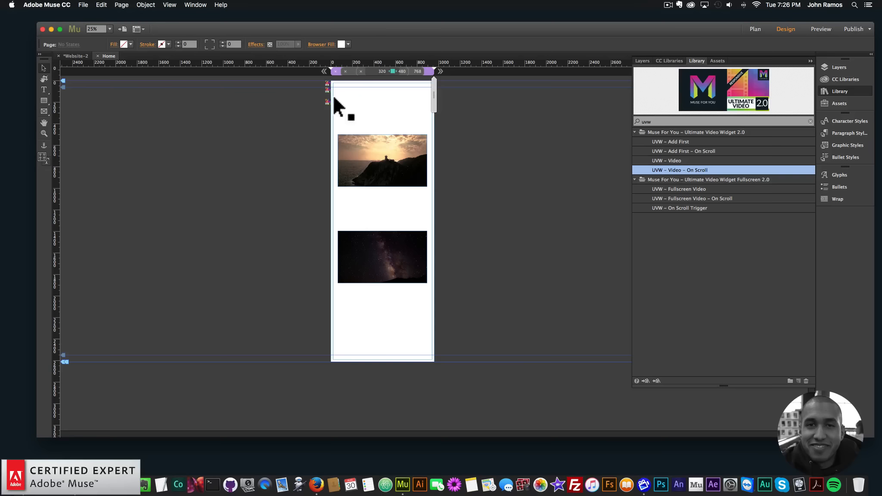
click(326, 98)
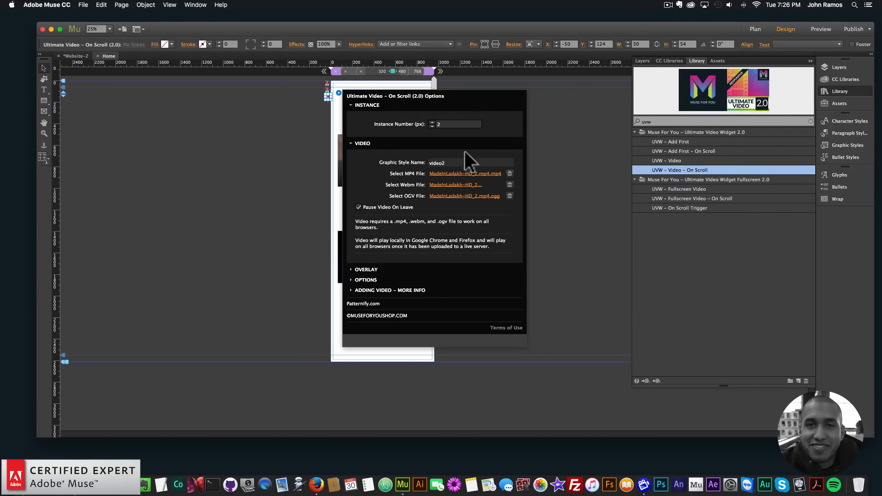
click(371, 255)
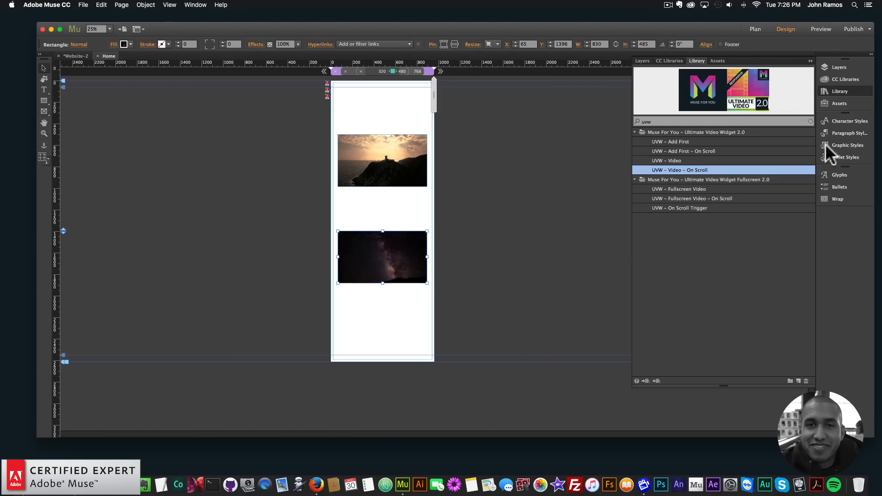
click(835, 138)
click(744, 142)
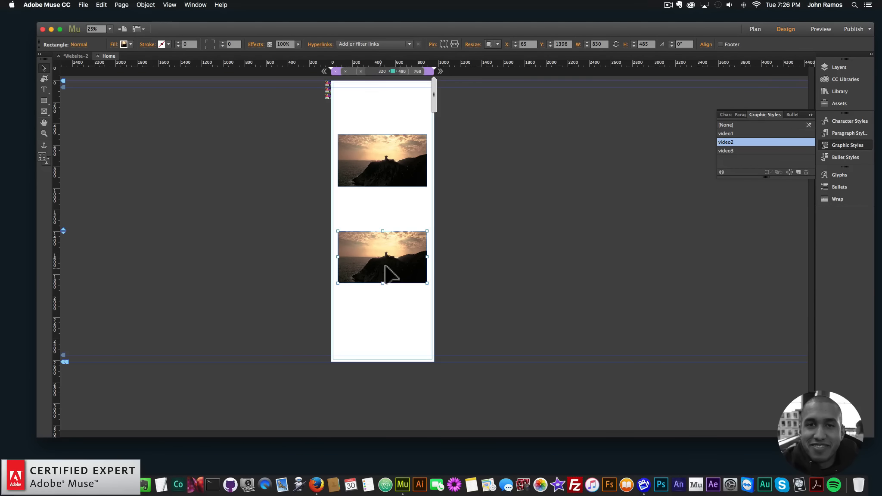
Step: Set the lower rectangle's fill image to the screenshot from the video-4 folder
click(379, 270)
click(122, 44)
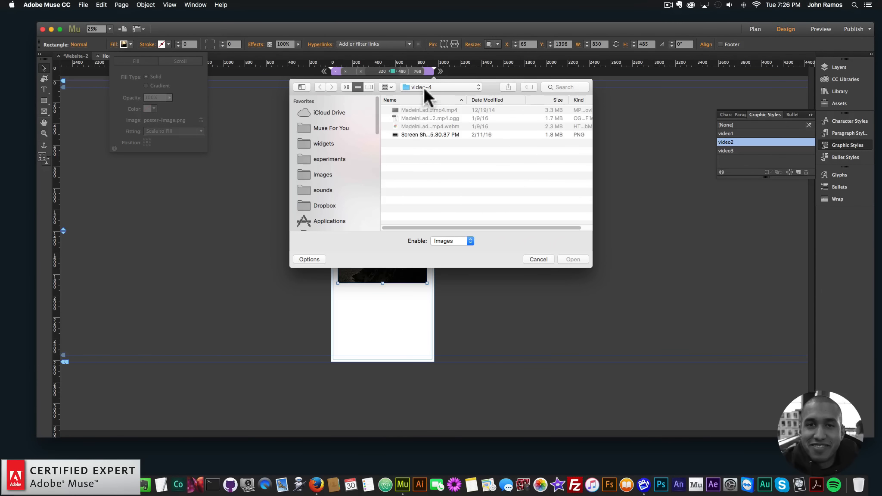
double_click(419, 135)
click(515, 297)
Step: Preview the page in the browser and scroll through both on-scroll videos
key(super+shift+e)
drag(740, 125, 727, 179)
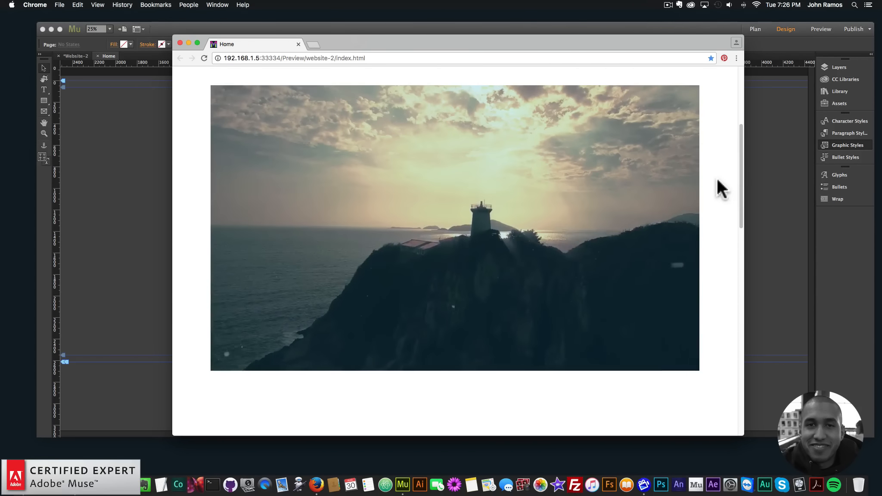
drag(275, 51, 291, 53)
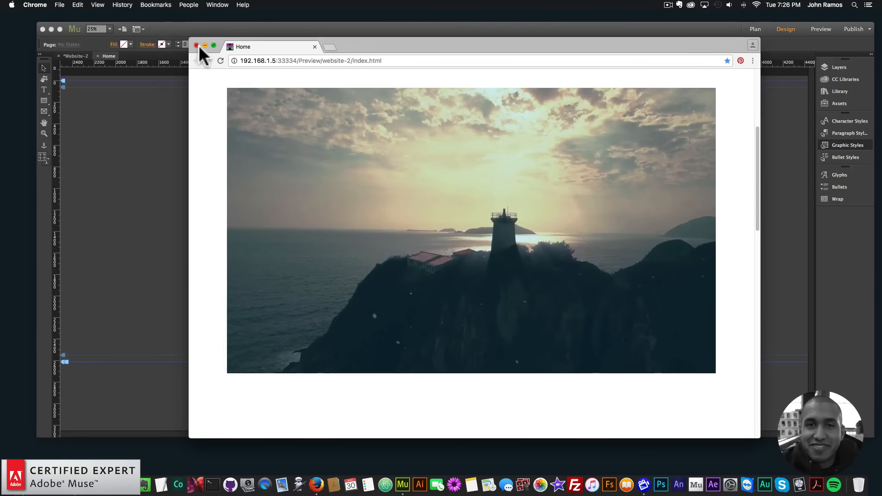
drag(755, 146, 754, 269)
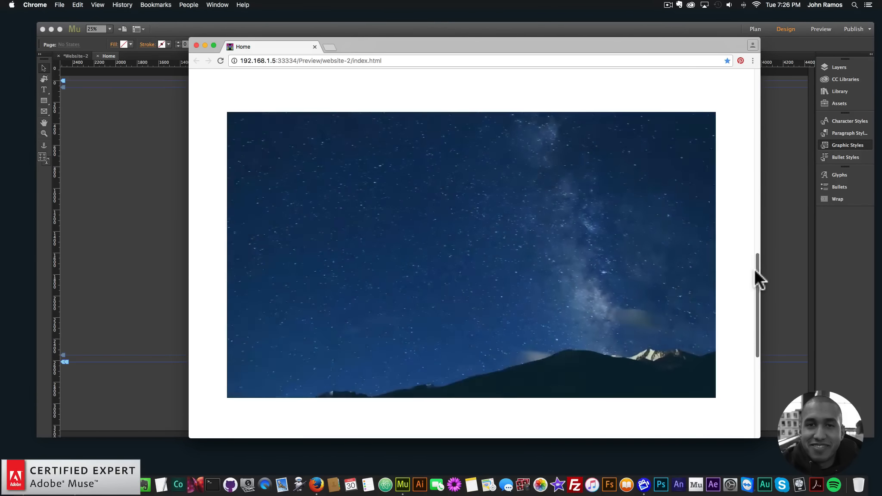
click(196, 45)
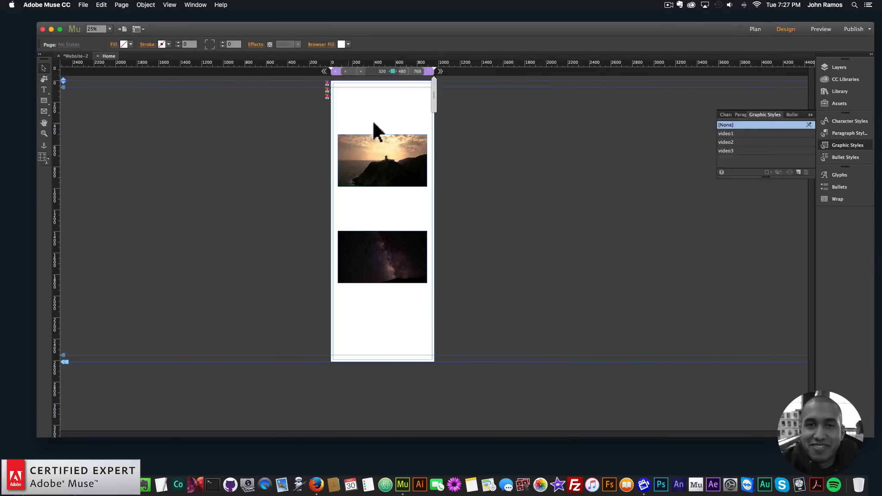
Step: Delete both rectangles and their video widgets from the page
drag(323, 292, 409, 165)
key(BackSpace)
click(333, 84)
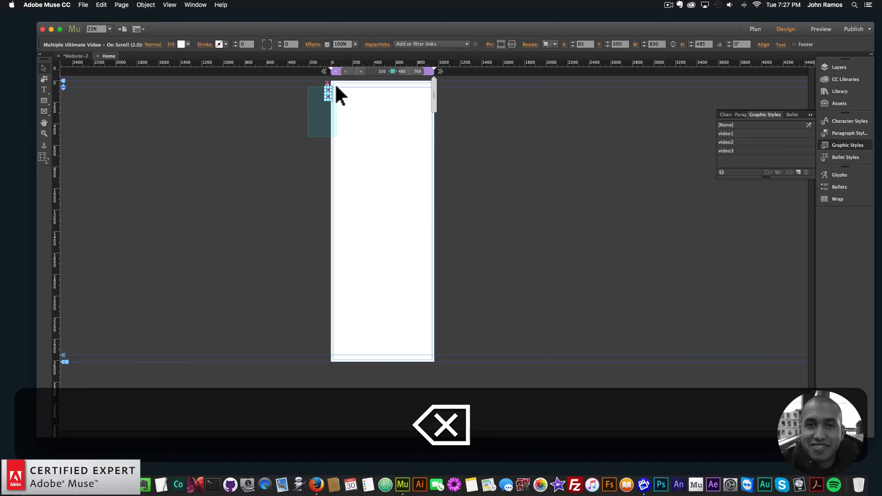
Step: Place a UVW – Fullscreen Video widget from the library at the page's upper-left corner
click(44, 133)
click(362, 131)
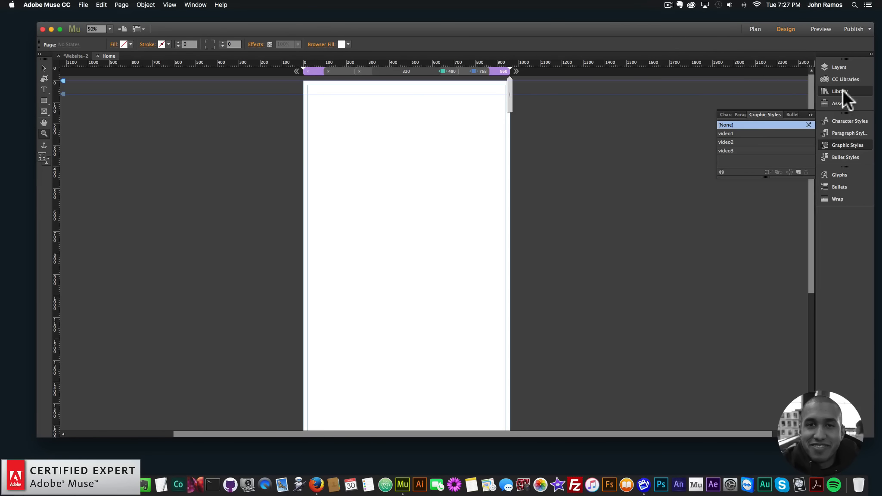
text(uvw)
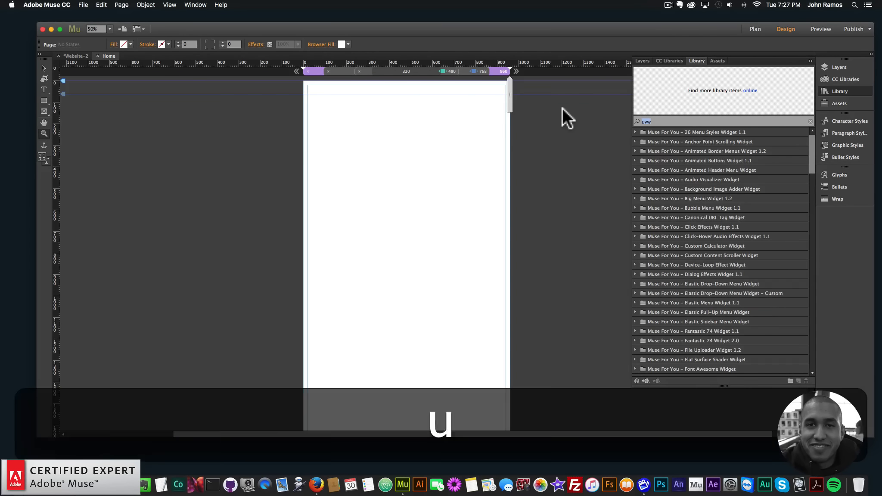
click(674, 196)
click(689, 189)
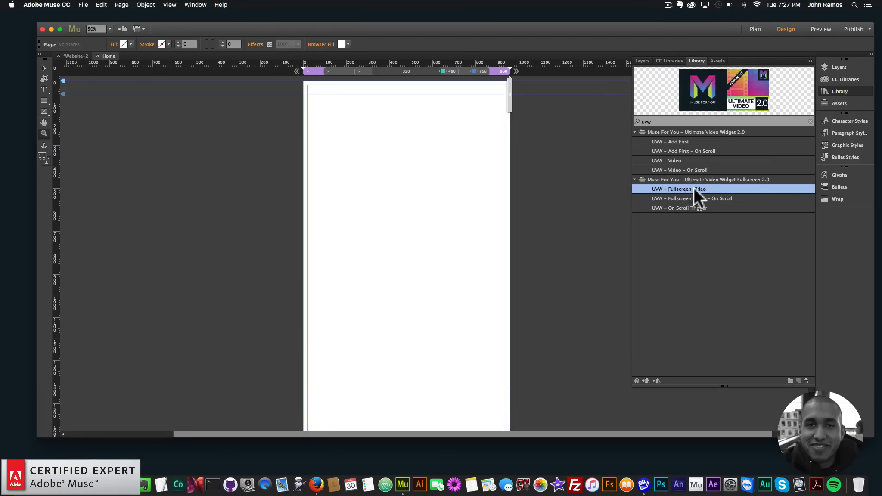
drag(684, 188, 296, 88)
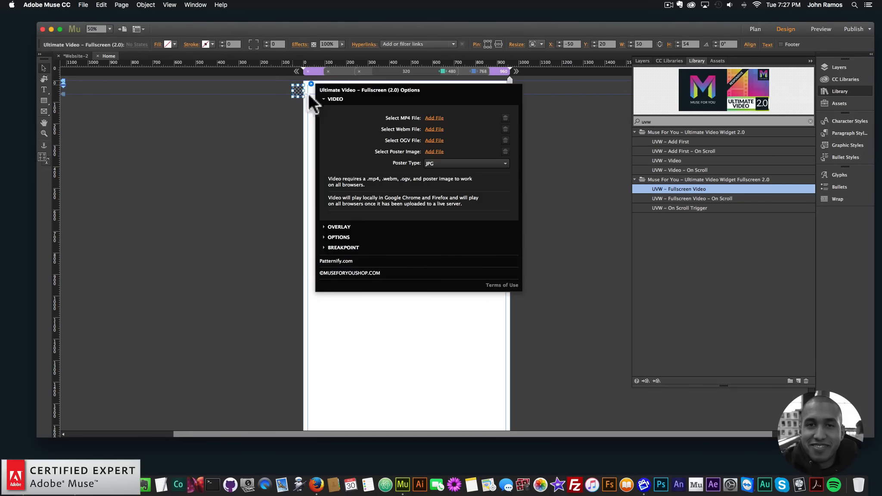
Step: Set the fullscreen widget's MP4, WebM and OGV files to the MadeInLadakh-HD_2 videos
click(435, 118)
double_click(413, 108)
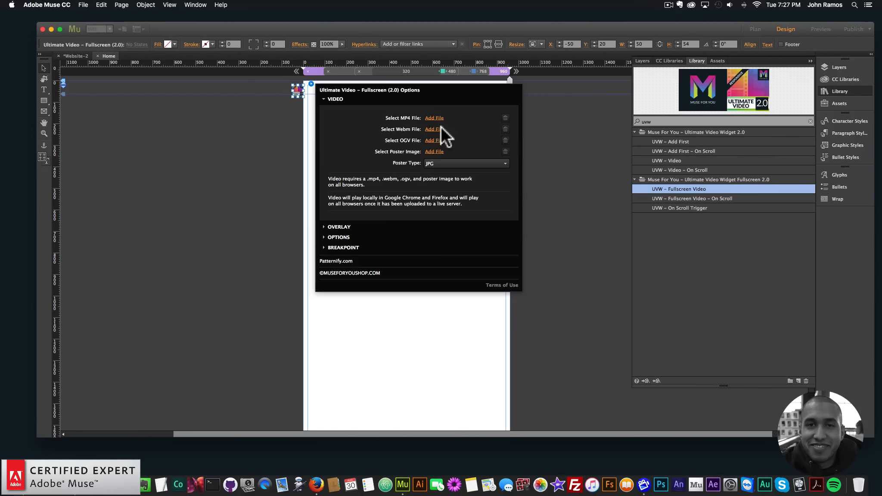
click(431, 129)
double_click(436, 122)
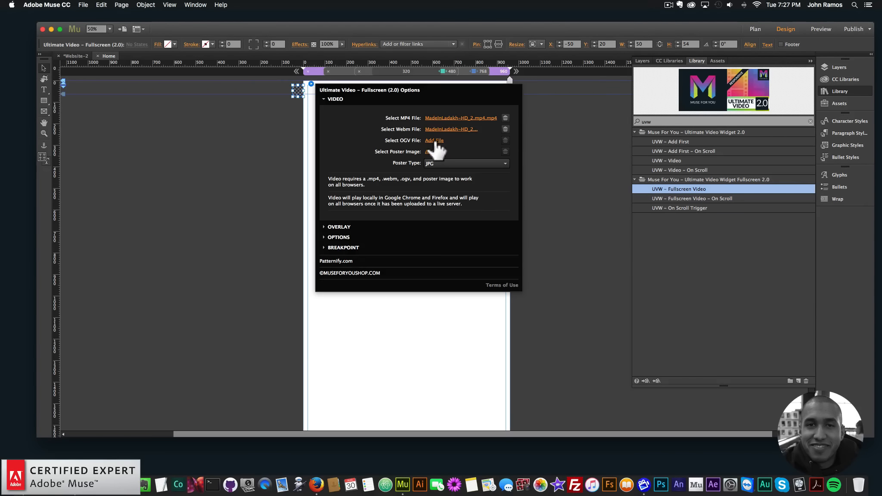
click(435, 141)
double_click(433, 118)
Step: Set the poster image to the video-4 screenshot and the poster type to PNG
click(434, 151)
double_click(437, 133)
click(453, 163)
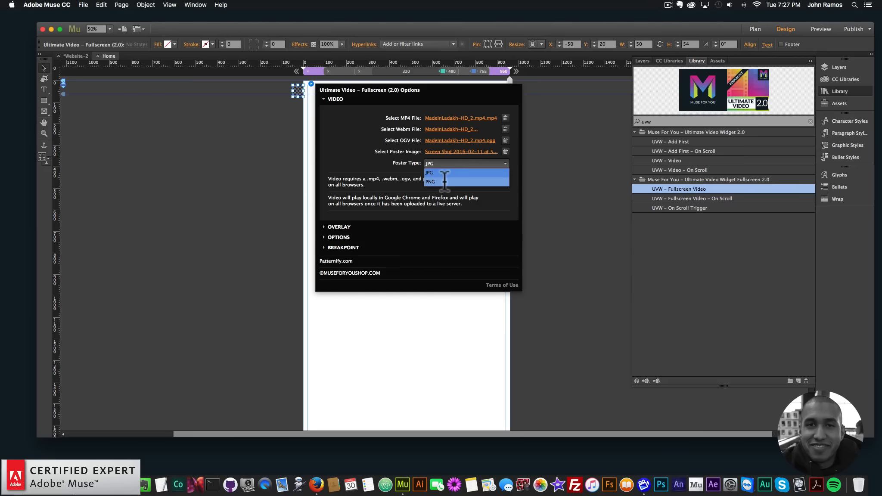
click(450, 175)
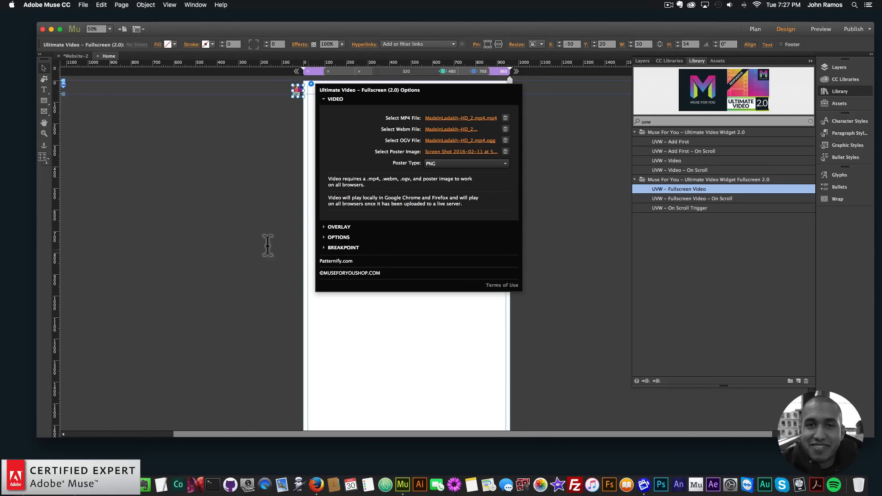
Step: Review the breakpoint options and preview the fullscreen video in the browser
click(344, 248)
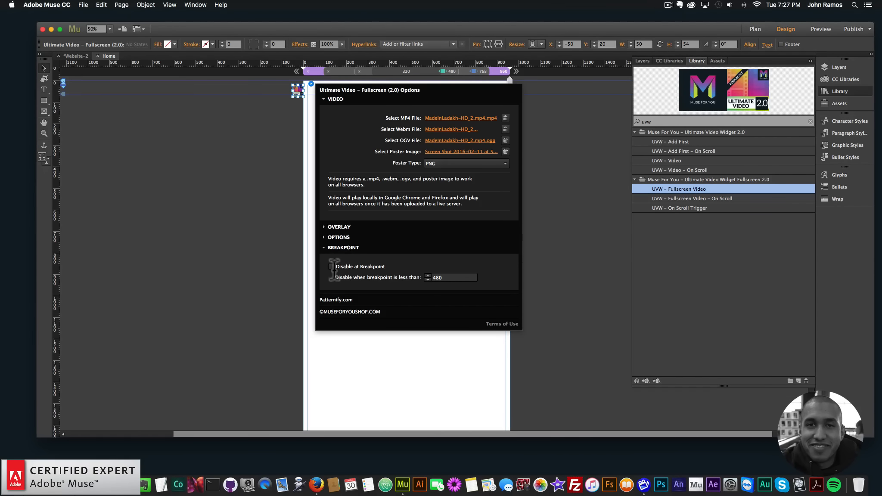
click(263, 198)
click(91, 5)
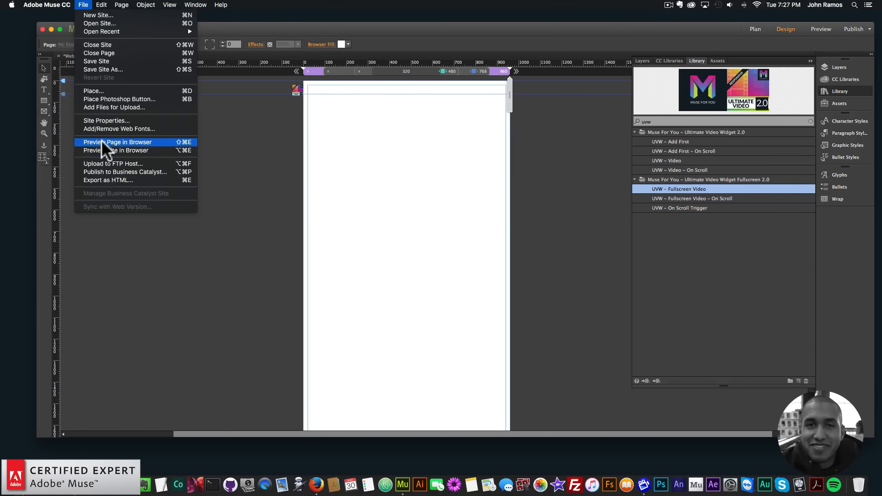
click(101, 142)
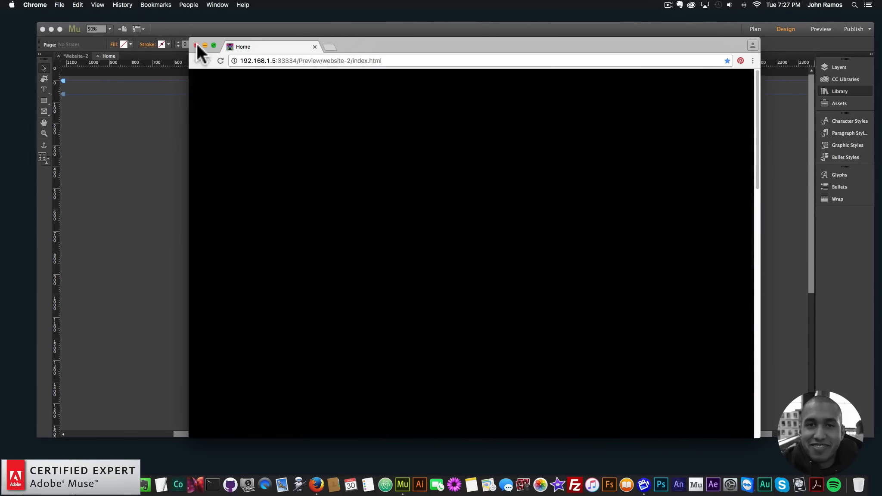
click(196, 45)
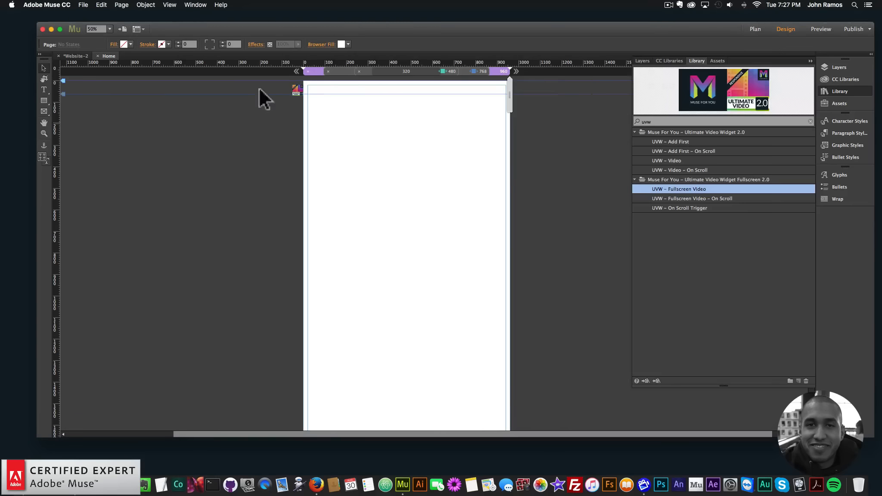
Step: Enable Disable at Breakpoint so the video is disabled below 480
click(297, 89)
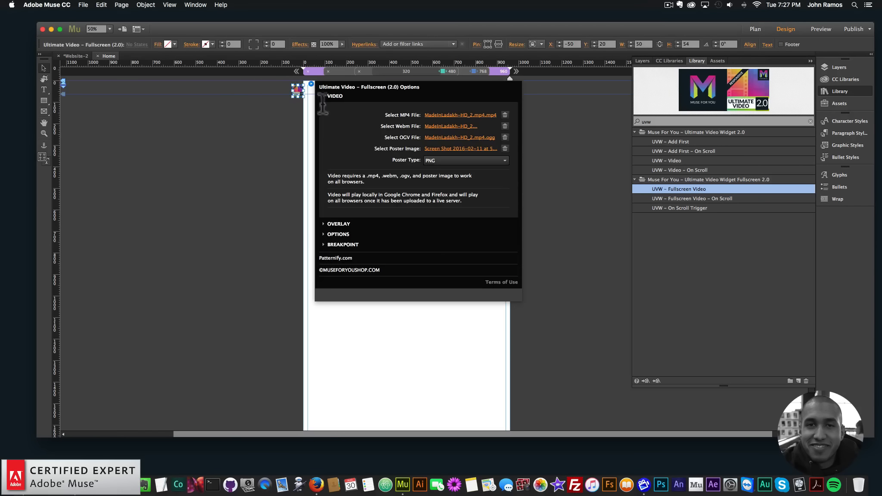
click(321, 245)
click(330, 263)
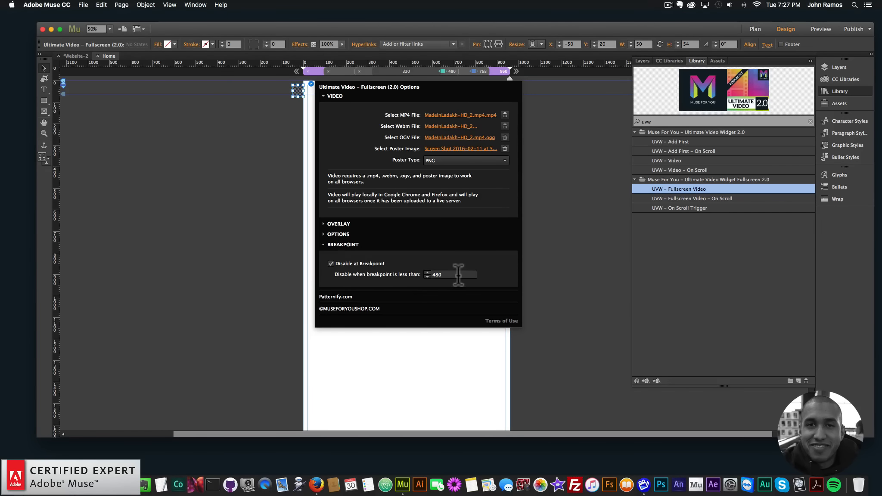
click(187, 98)
Step: Preview the page in a narrow browser window to test the breakpoint
click(83, 5)
click(105, 142)
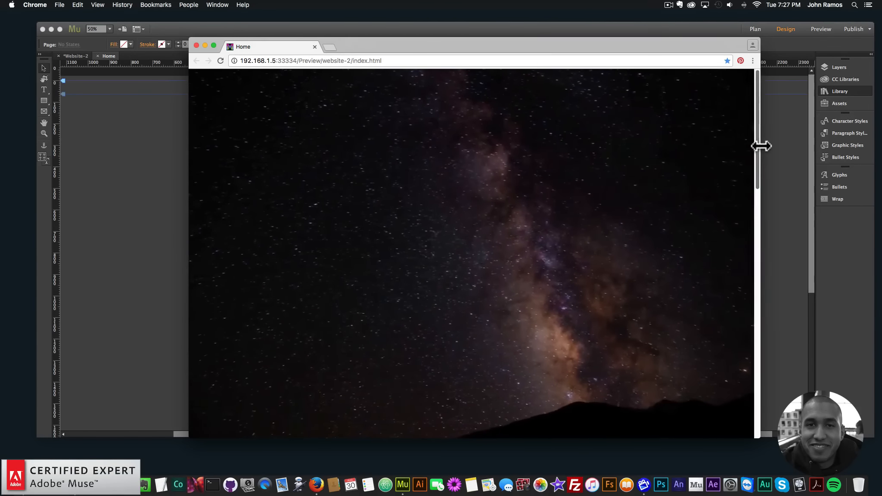
drag(759, 143, 301, 168)
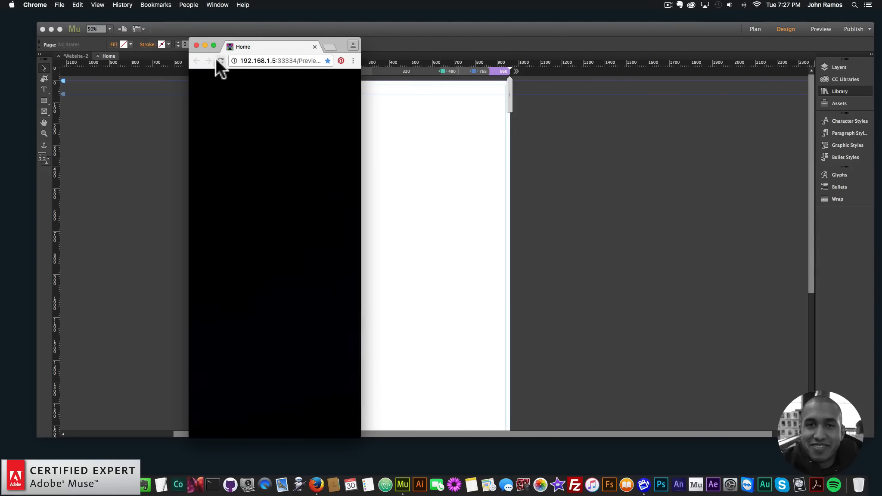
click(219, 61)
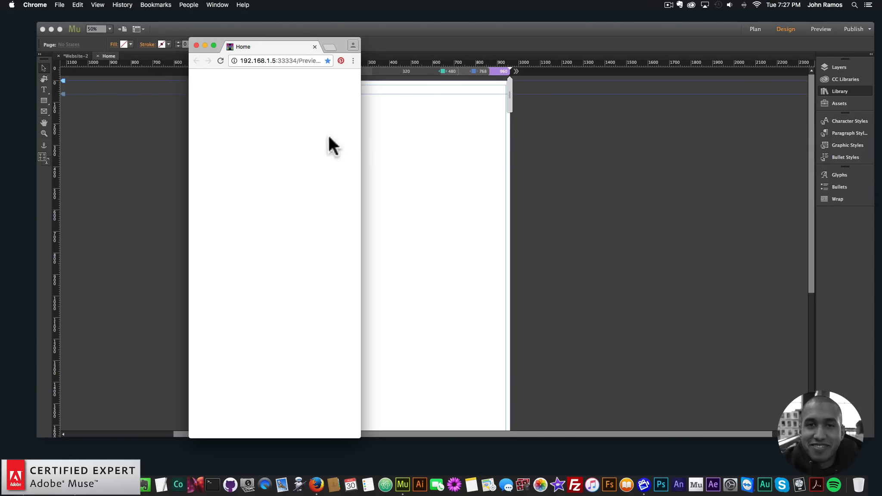
click(197, 45)
Step: Preview the page again and widen the browser window to check the video reappears
click(302, 88)
click(311, 83)
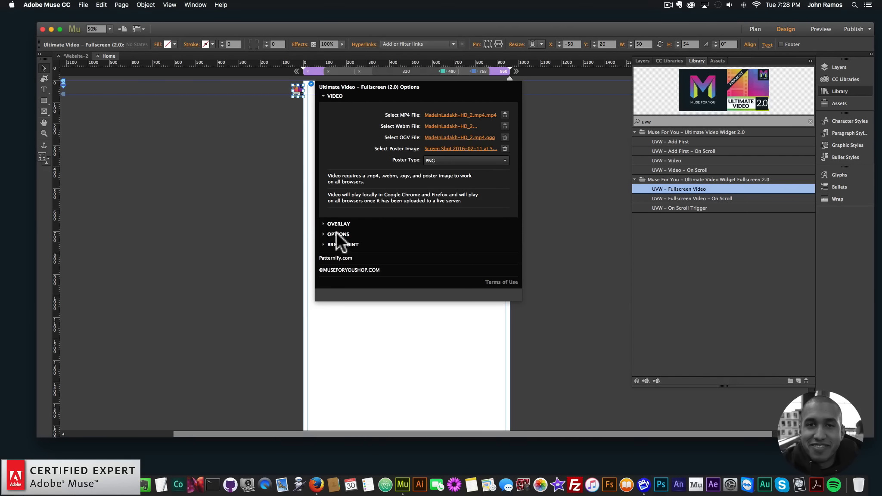
click(219, 171)
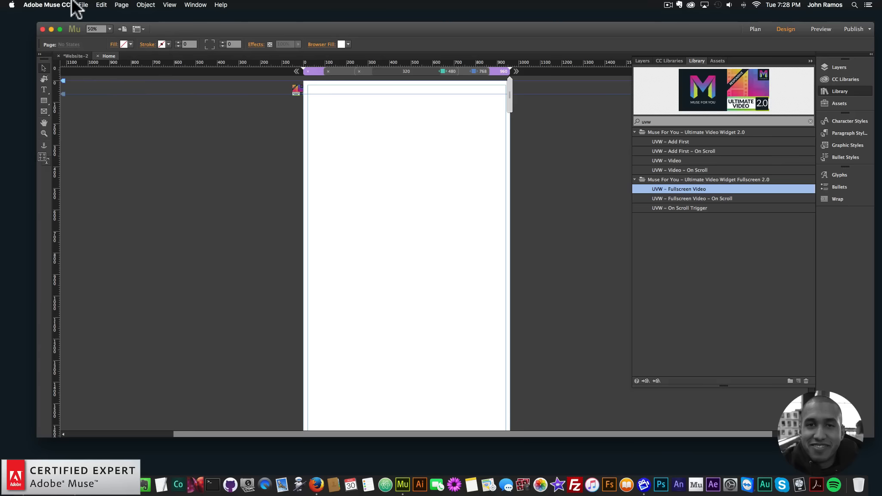
click(83, 4)
click(114, 143)
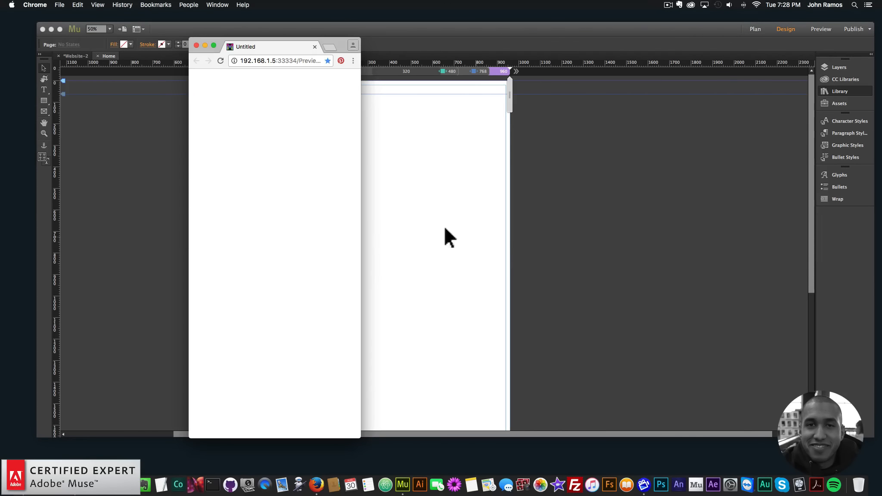
drag(364, 200, 772, 198)
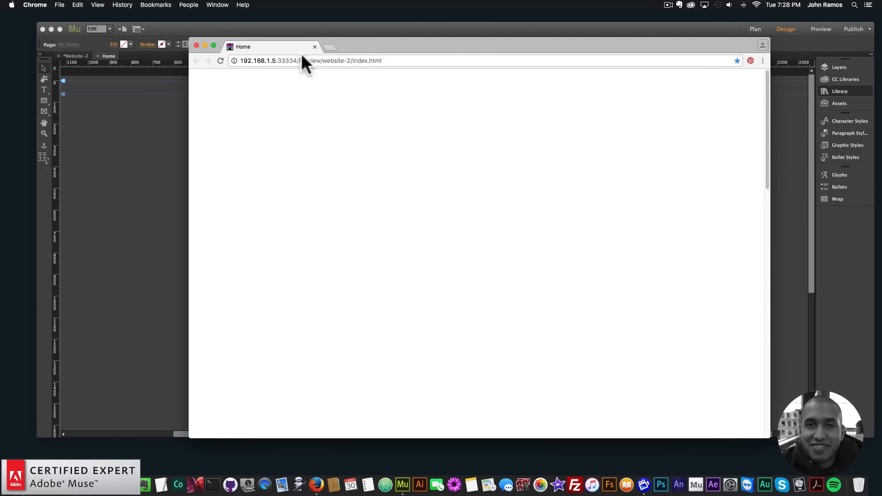
click(221, 60)
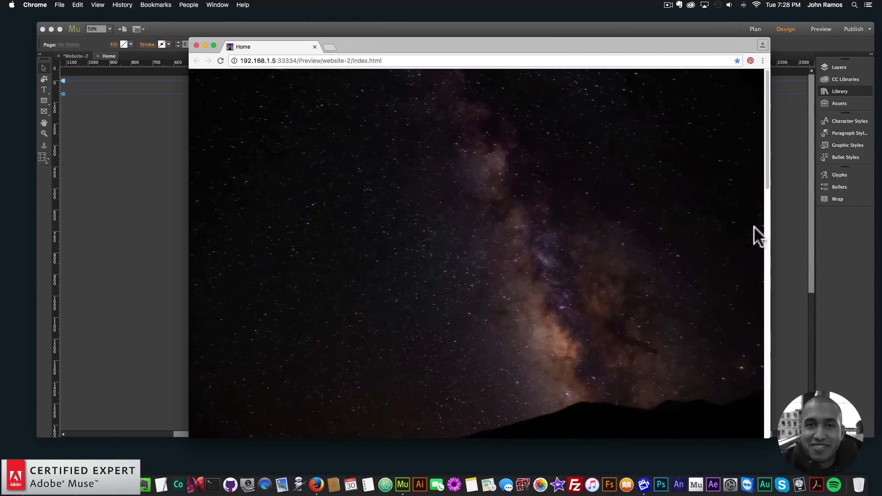
drag(770, 224, 619, 215)
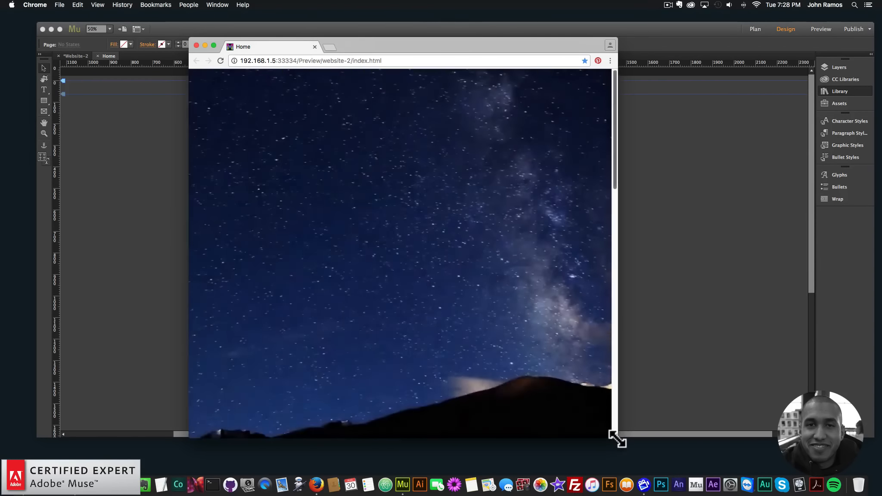
drag(619, 437, 713, 445)
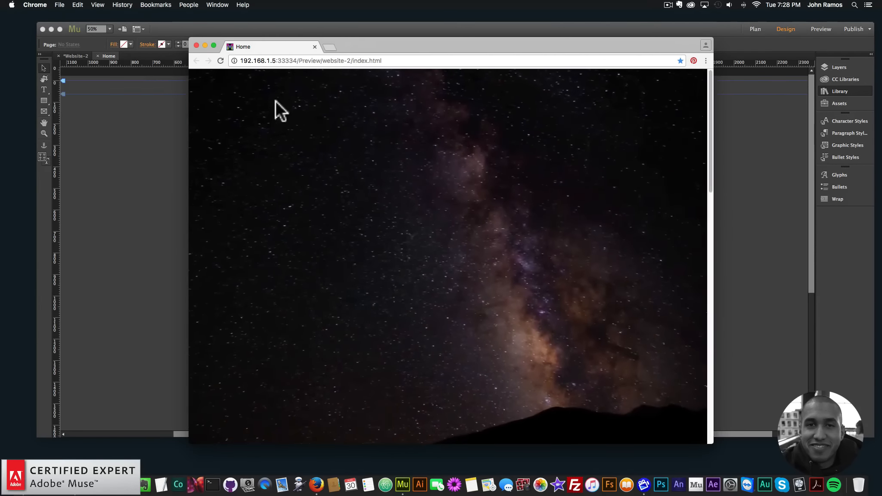
Step: Delete the fullscreen video widget from the page
click(197, 45)
click(297, 90)
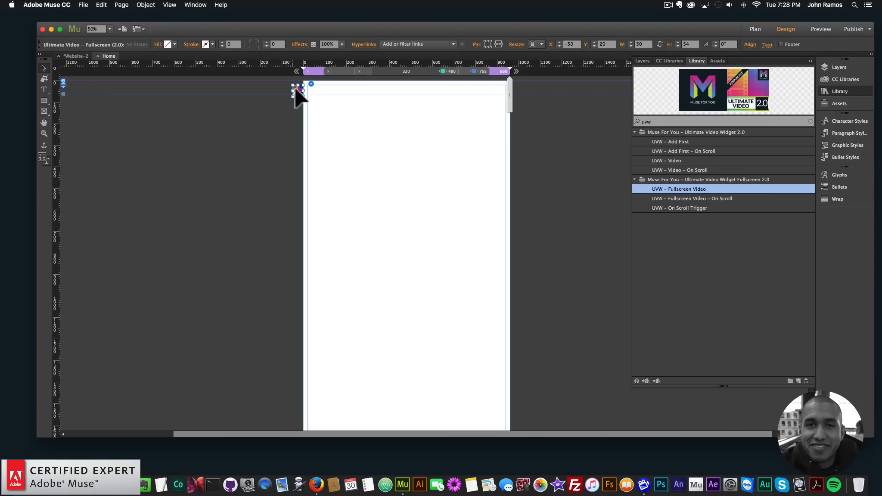
key(BackSpace)
Step: Place the UVW – Fullscreen Video – On Scroll widget on the page
drag(694, 198, 289, 87)
Step: Draw a rectangle about 402 × 204 px, fill it green, and move it lower on the page
click(269, 177)
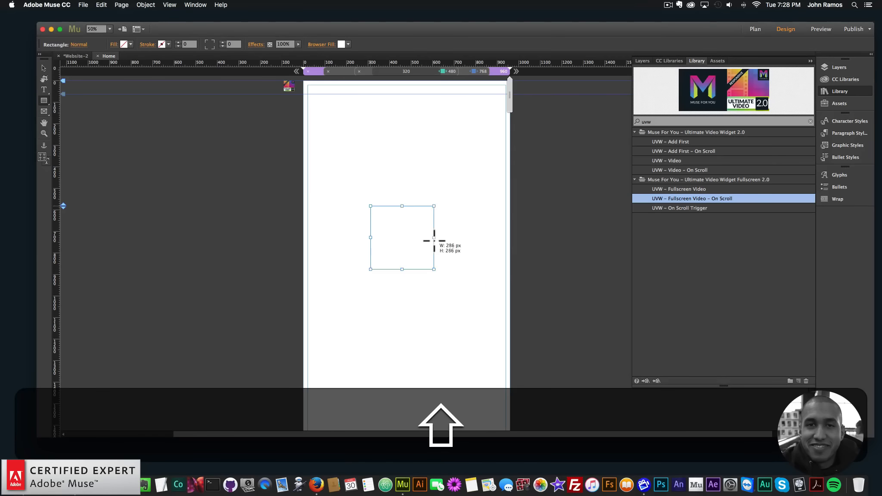
drag(458, 249, 457, 250)
click(125, 44)
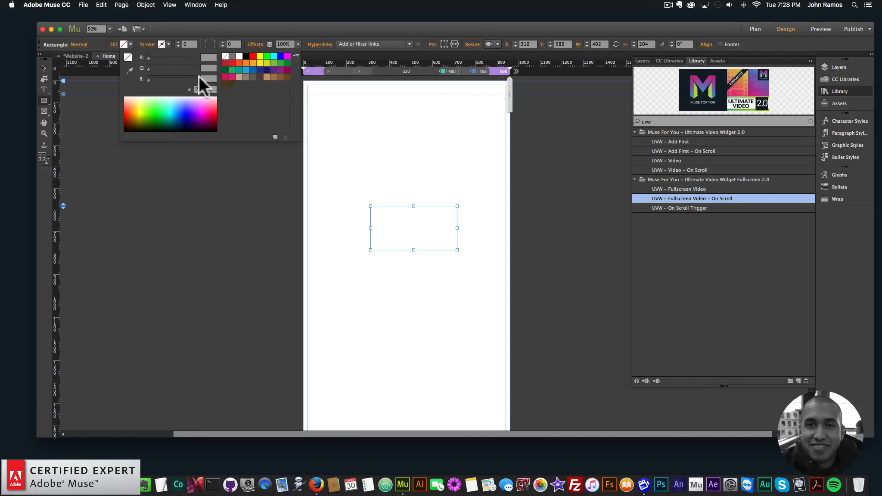
click(232, 69)
click(43, 67)
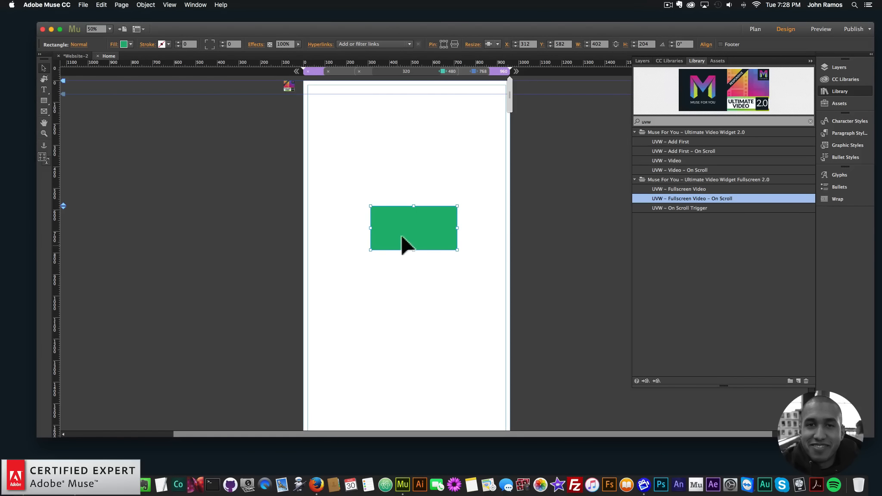
drag(433, 229, 430, 249)
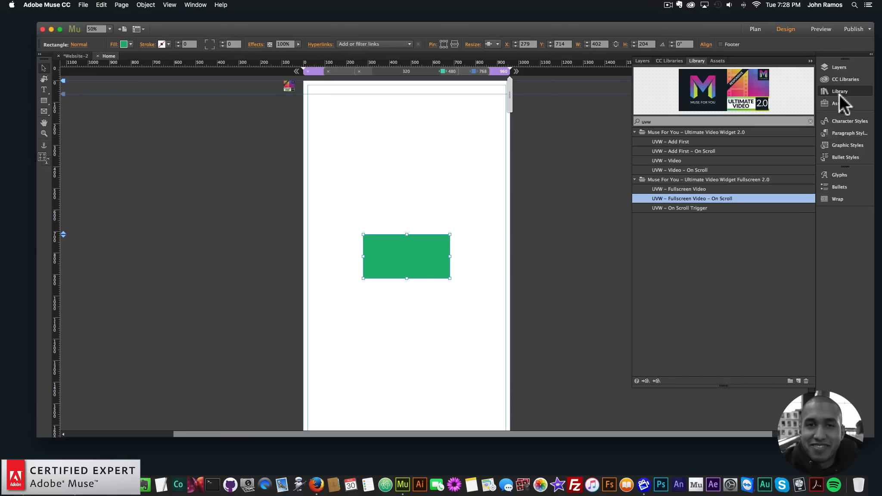
Step: Create a new graphic style from the green rectangle and name it trigger1
click(846, 146)
click(798, 171)
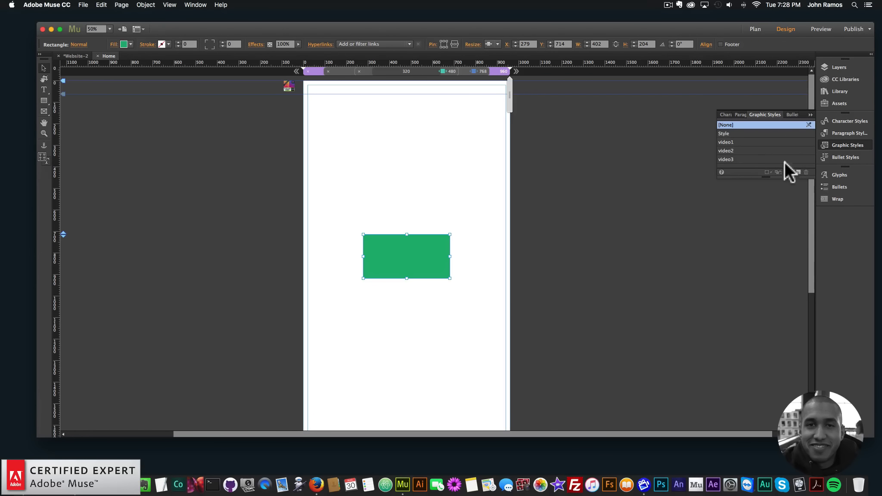
double_click(738, 133)
text(trigger1)
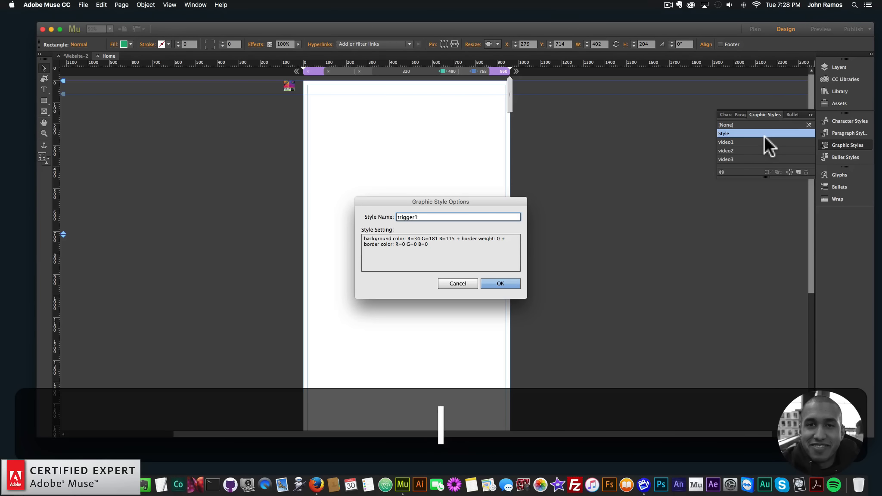
key(Return)
Step: Open the on-scroll video widget's options to check the graphic style name for the video trigger
click(285, 85)
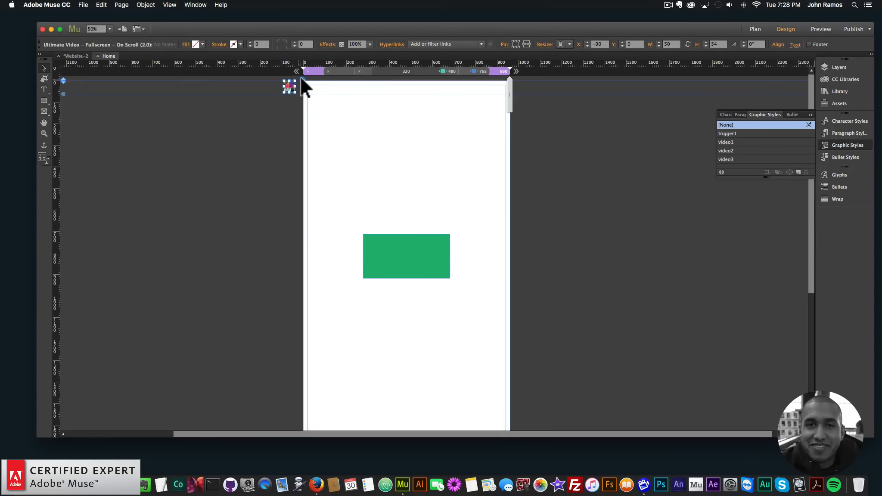
click(303, 80)
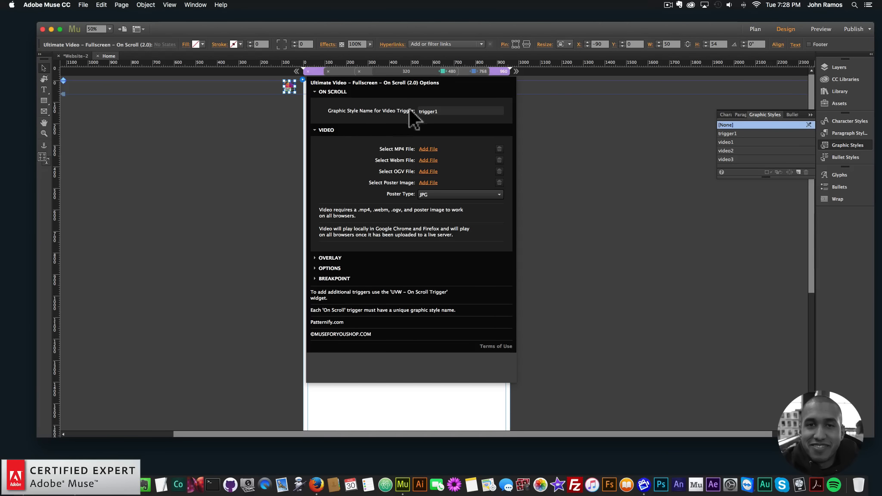
click(187, 148)
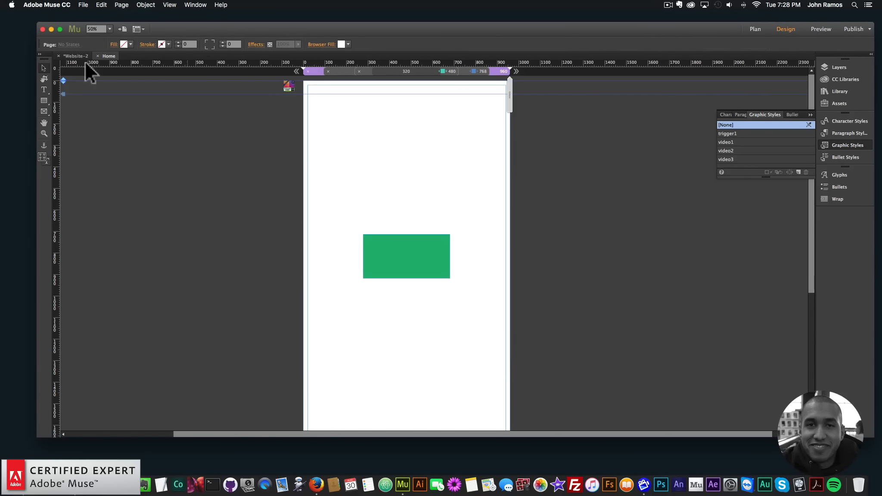
Step: Preview the page in the browser
click(77, 4)
click(108, 141)
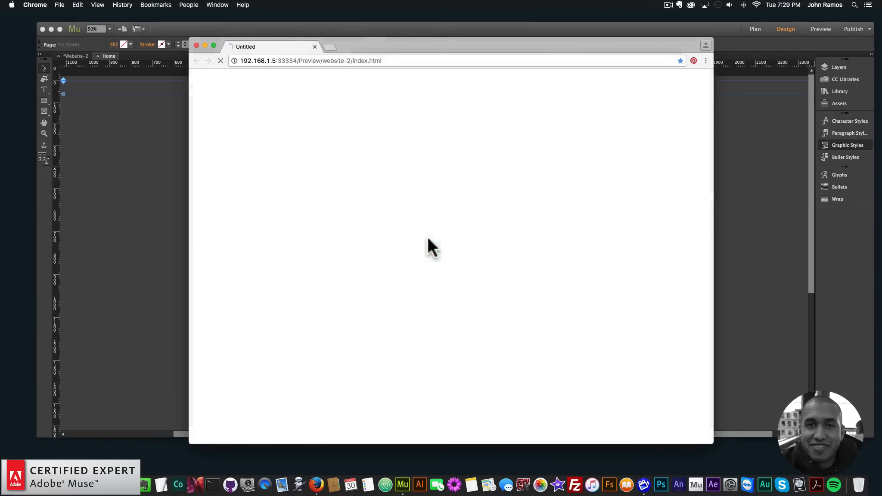
click(99, 168)
Step: Assign the MadeInLadakh video files as the widget's MP4 and WebM sources
click(290, 84)
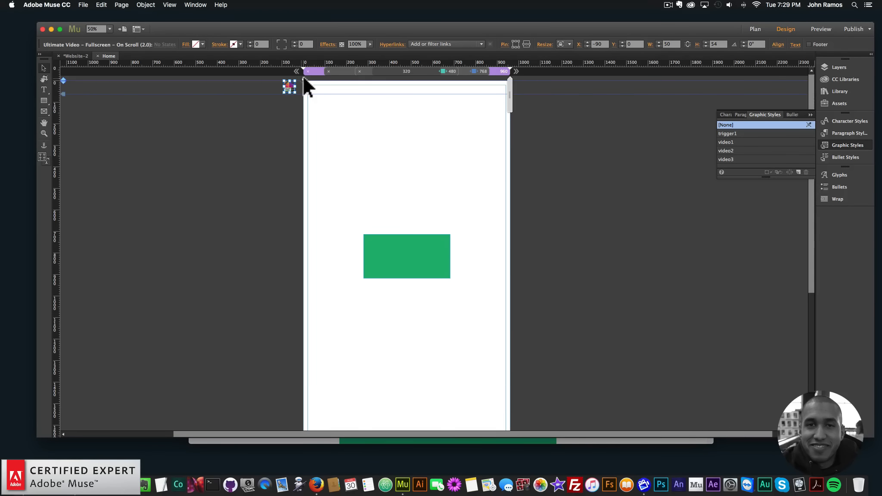
click(303, 80)
click(429, 149)
double_click(398, 118)
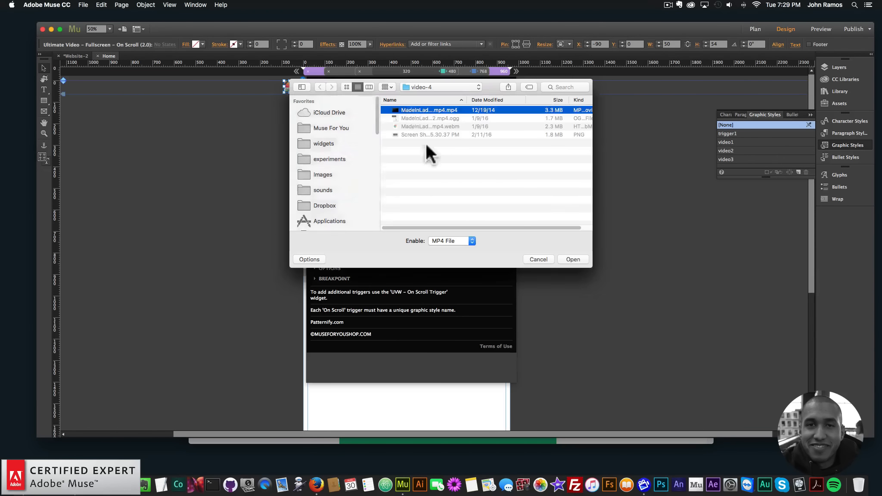
click(428, 160)
double_click(423, 124)
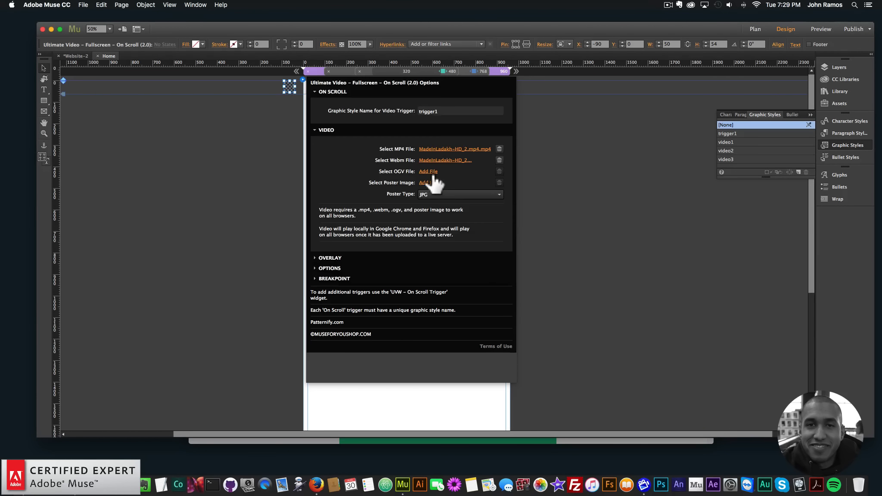
click(431, 172)
click(529, 258)
Step: Replace the widget's MP4 file with lighthouse.mp4 from the videos folder
click(449, 150)
click(456, 88)
click(449, 97)
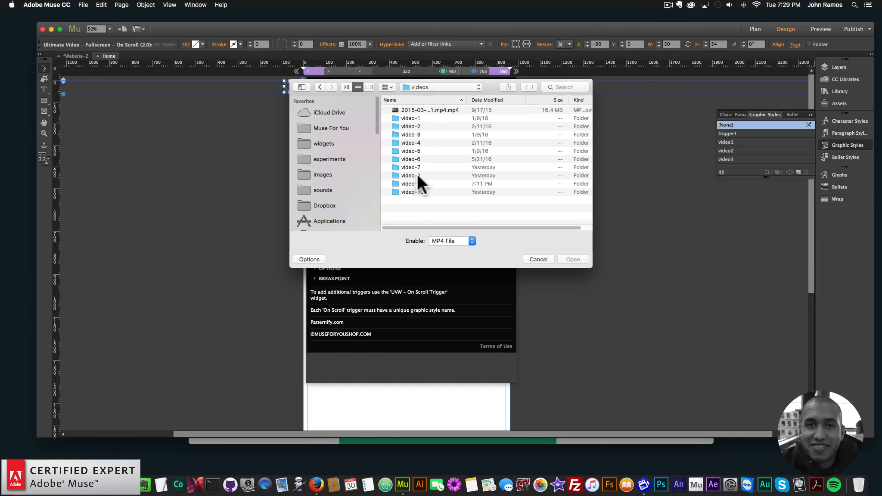
double_click(411, 182)
click(421, 109)
double_click(421, 108)
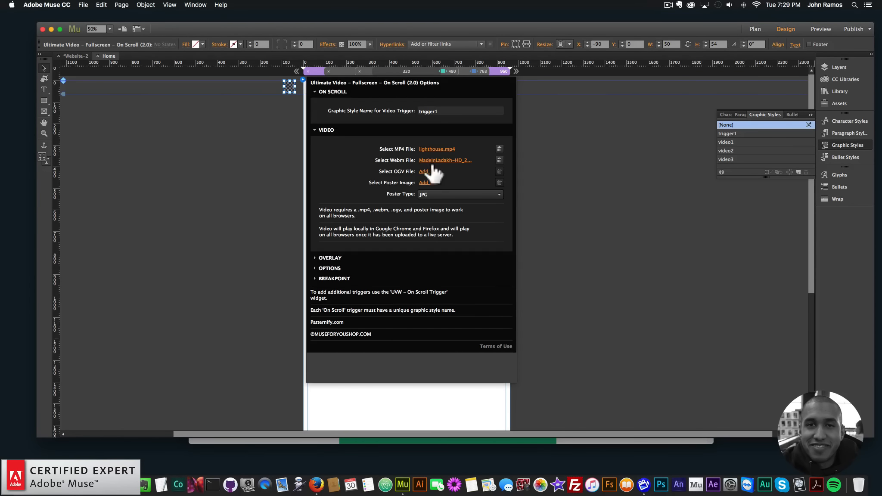
Step: Set the WebM file to lighthouse.webmhd.webm and the OGV file to lighthouse.oggtheora.ogv
click(427, 160)
double_click(422, 125)
double_click(417, 118)
Step: Set the poster image to poster-image.png and the poster type to PNG
click(428, 182)
double_click(424, 134)
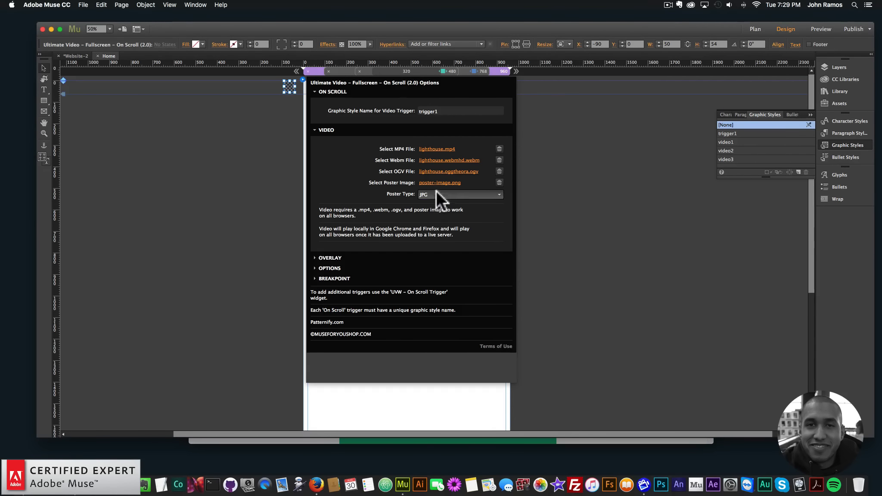
click(428, 211)
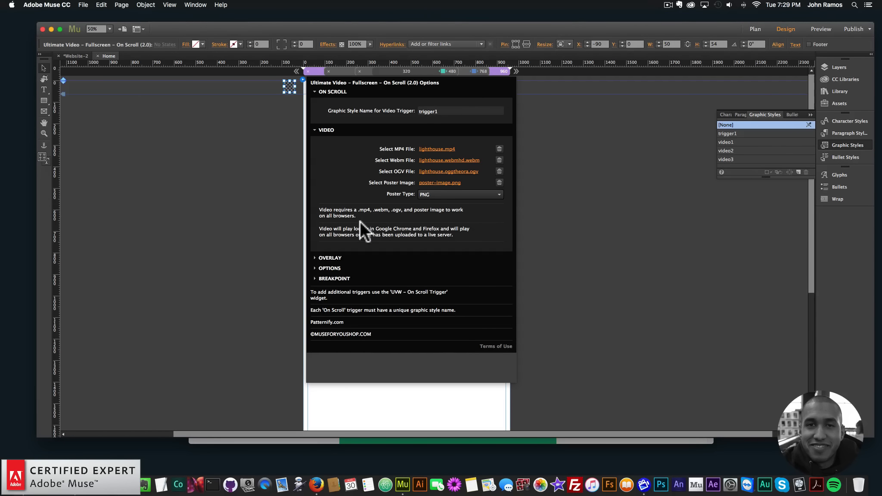
click(212, 186)
Step: Preview the page in the browser and scroll to test the on-scroll video trigger
click(84, 5)
click(113, 143)
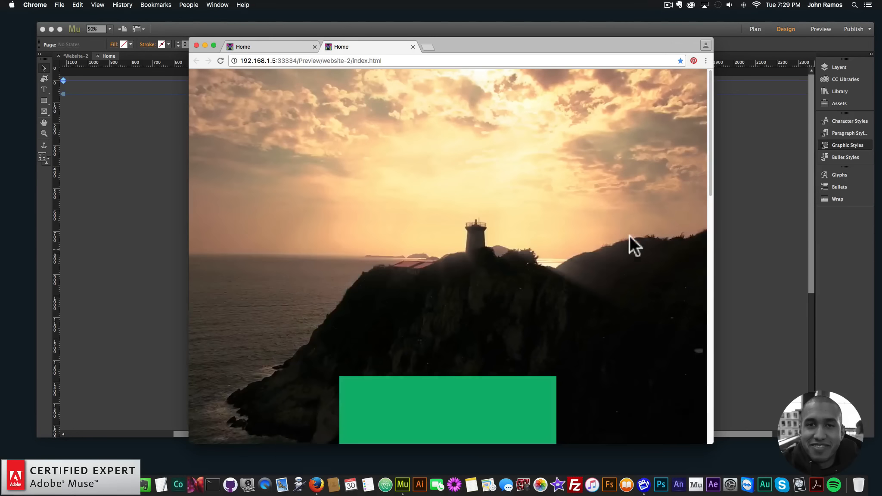
drag(709, 175, 701, 250)
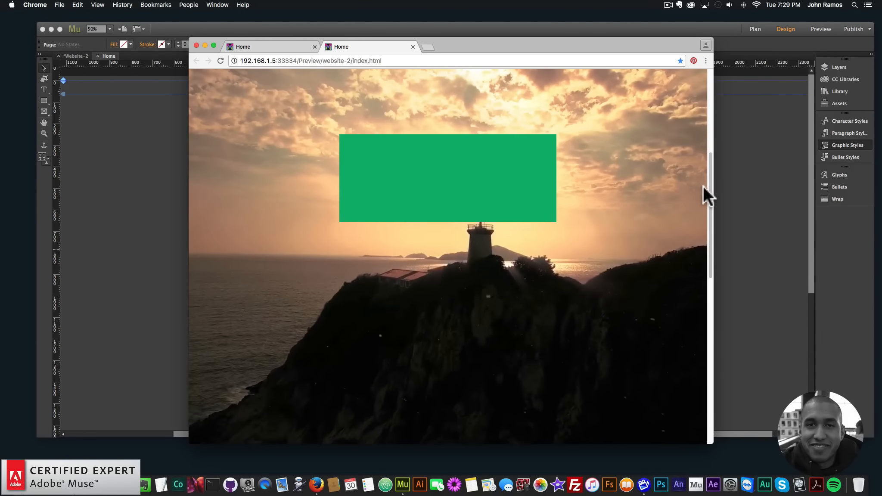
drag(703, 185, 695, 138)
click(121, 208)
Step: Draw a second rectangle about 511 × 246 px further down the page and fill it blue
scroll(396, 291, down, 3)
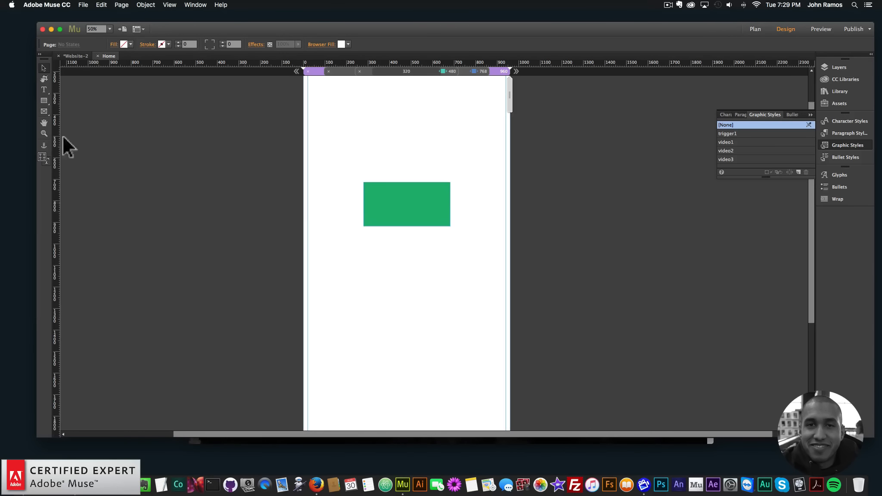
click(43, 101)
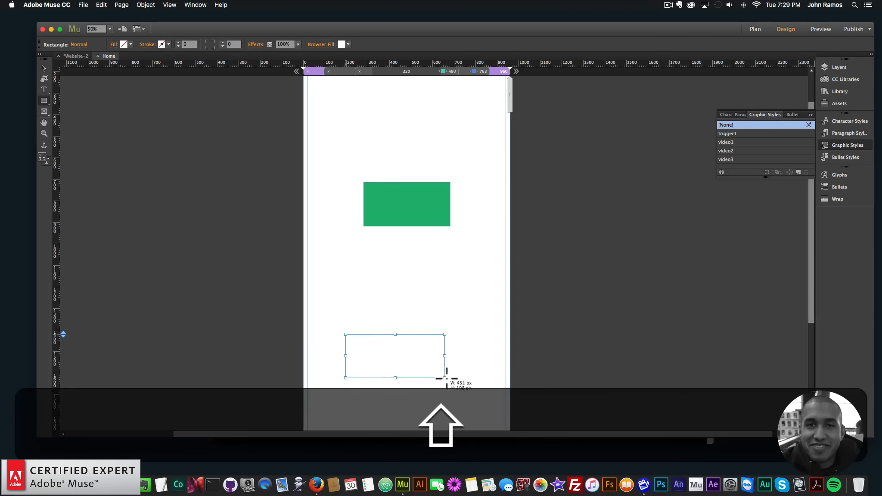
drag(456, 387, 456, 387)
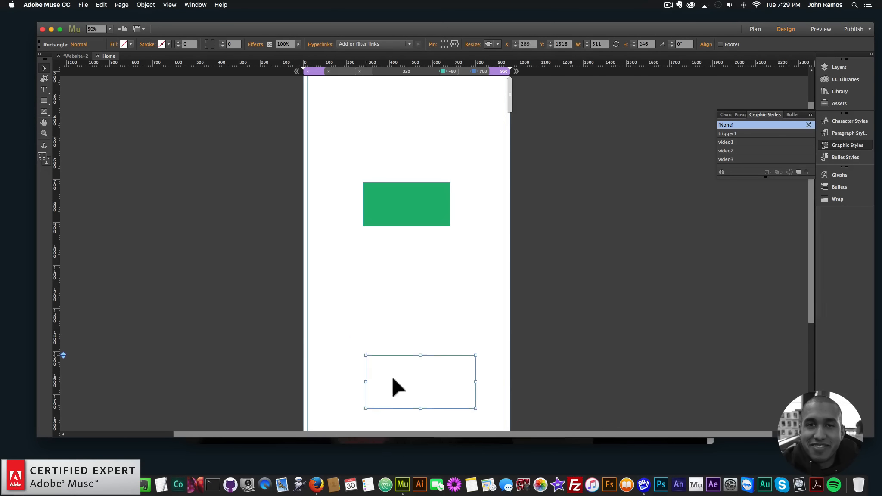
drag(393, 379, 375, 381)
click(125, 44)
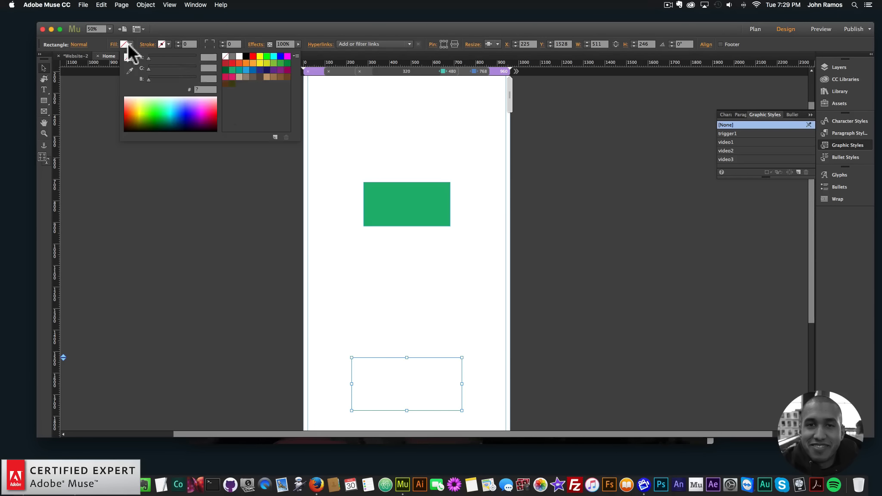
click(244, 68)
click(47, 68)
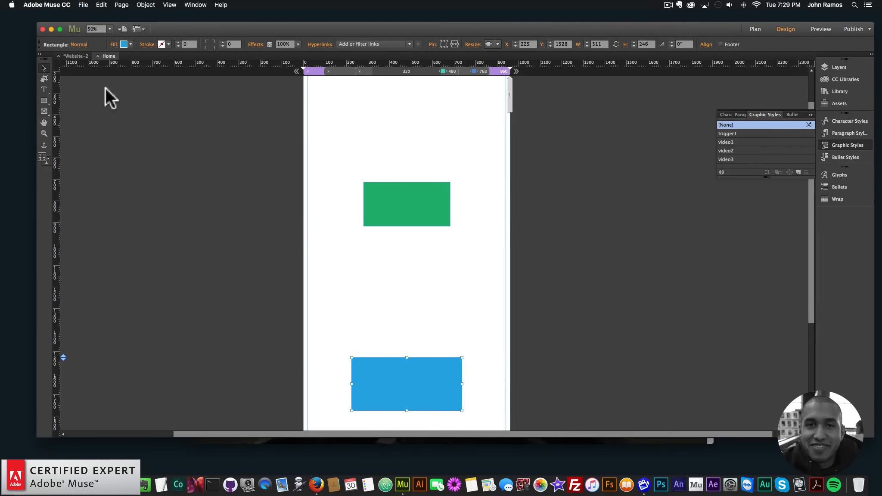
Step: Search the library for uvw and add the UVW – On Scroll Trigger widget to the page
click(108, 91)
scroll(430, 206, up, 3)
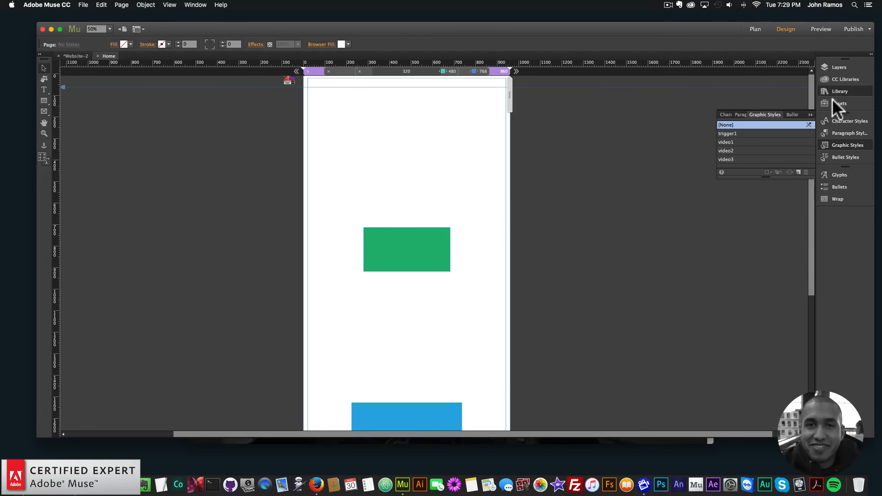
text(uvw)
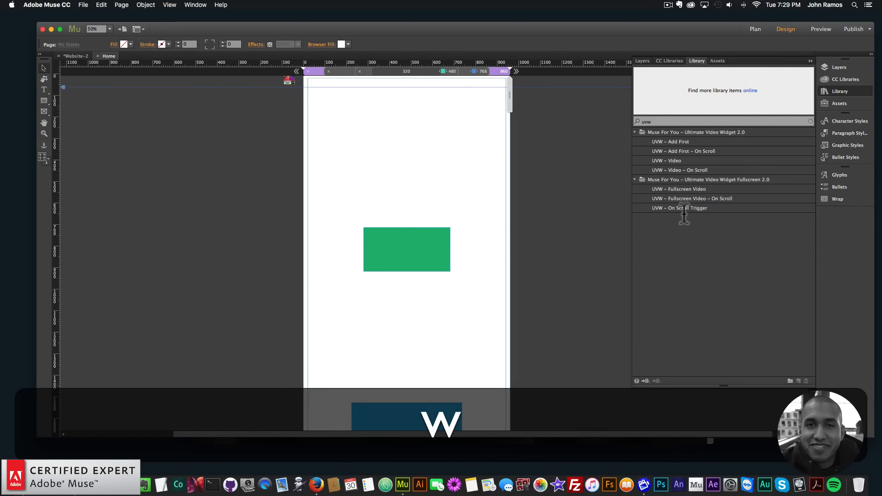
click(692, 208)
drag(692, 208, 269, 102)
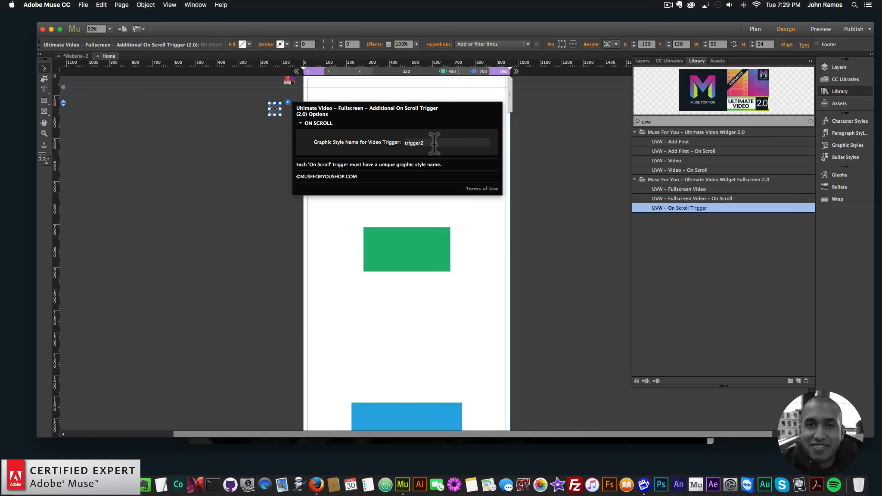
Step: Create a new graphic style from the blue rectangle and name it trigger2
click(272, 227)
scroll(272, 226, down, 1)
scroll(271, 226, down, 4)
click(401, 312)
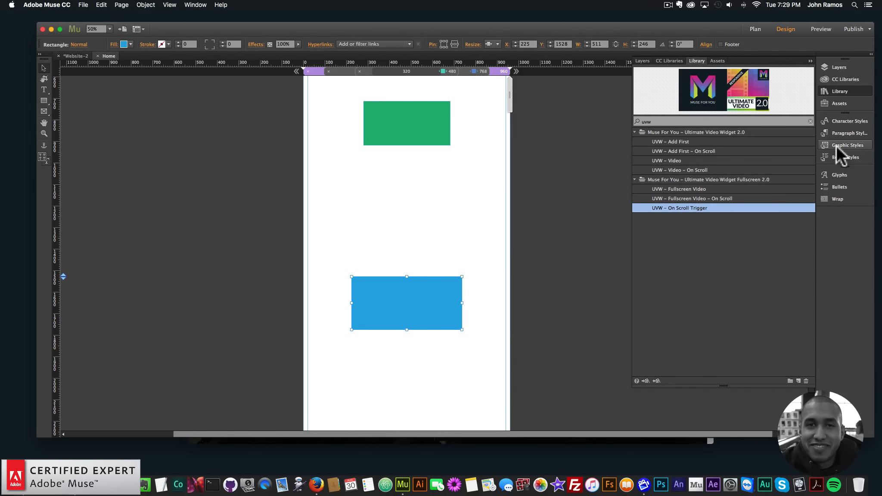
click(836, 144)
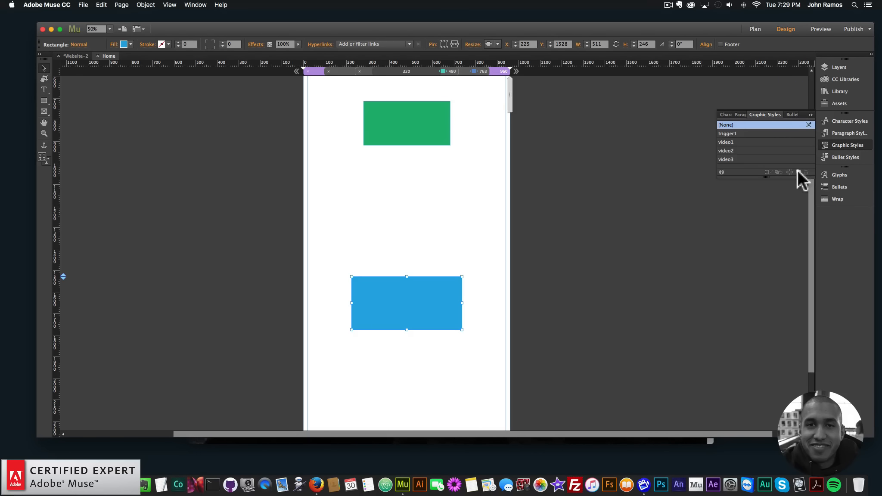
double_click(742, 133)
text(tr)
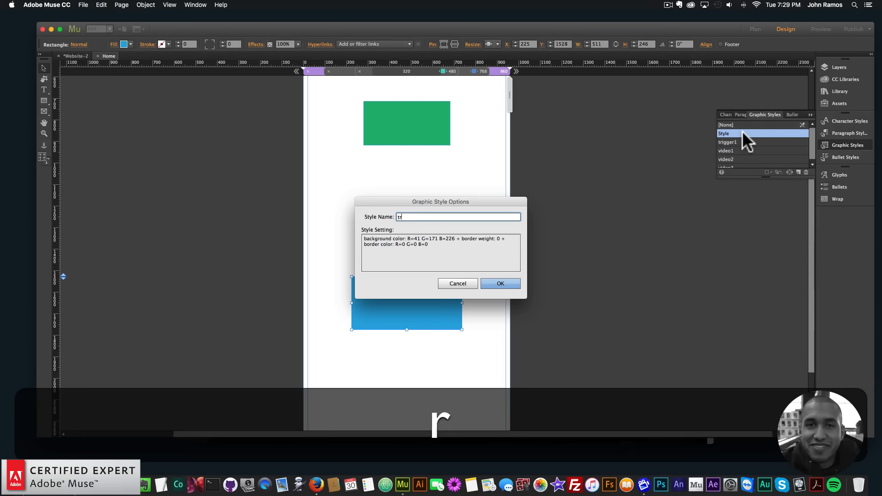
text(igger2)
key(Return)
Step: Preview the page in the browser and scroll through it
click(412, 257)
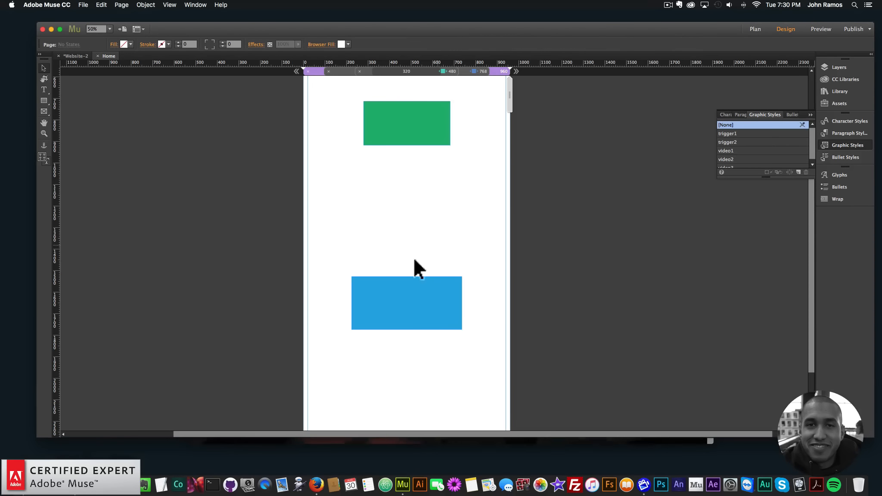
click(82, 4)
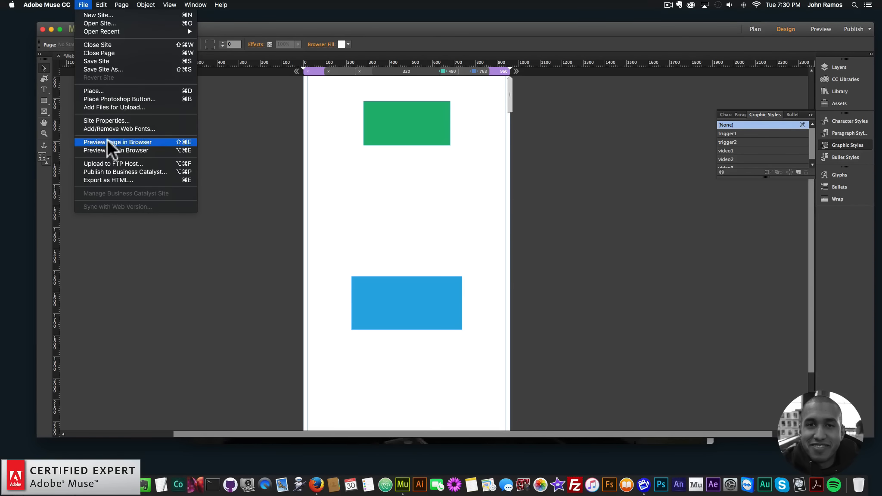
click(107, 139)
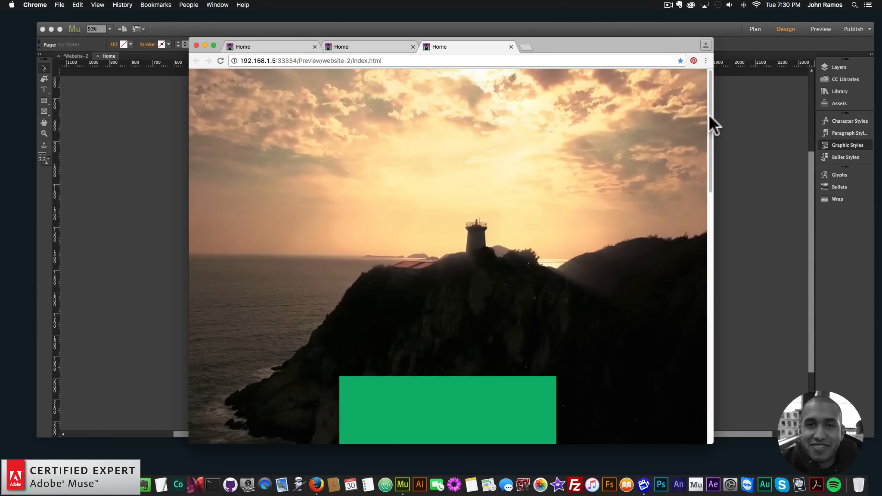
drag(710, 117, 605, 258)
click(255, 181)
Step: Move the blue rectangle lower on the page
scroll(302, 203, down, 4)
click(406, 214)
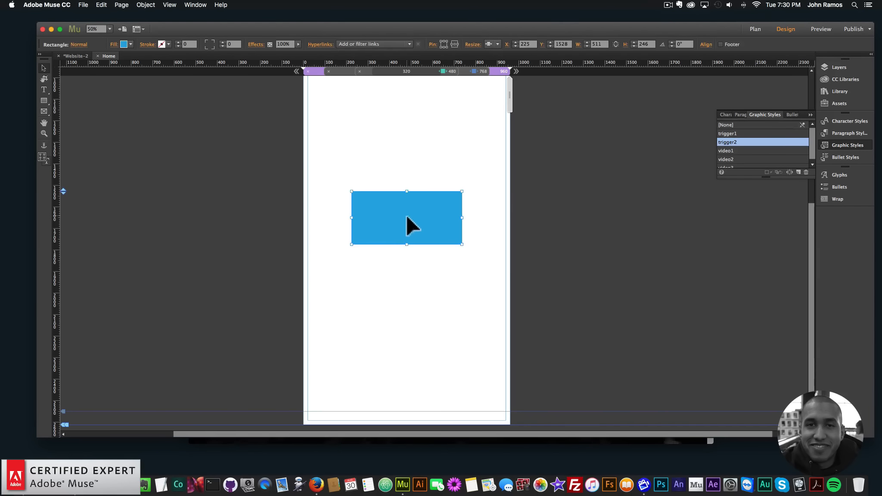
drag(406, 215, 408, 294)
click(380, 261)
Step: Preview the page in the browser and resize the browser window to check the video behaviour
click(83, 4)
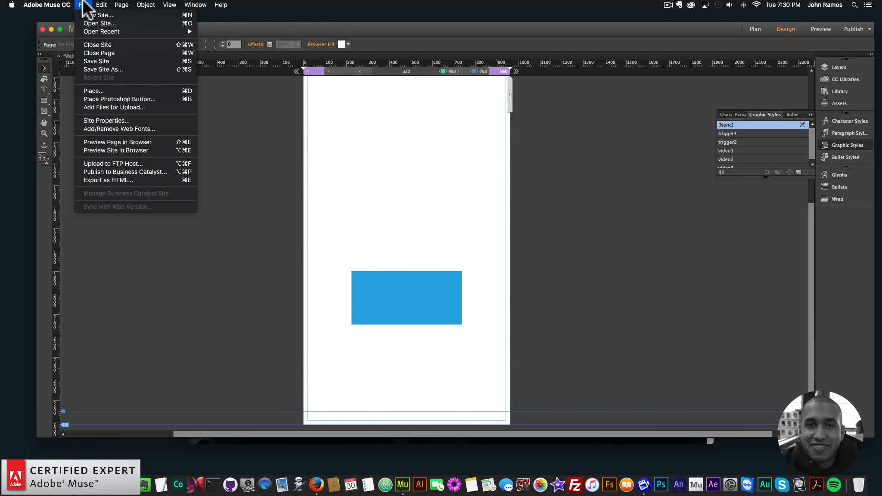
click(118, 151)
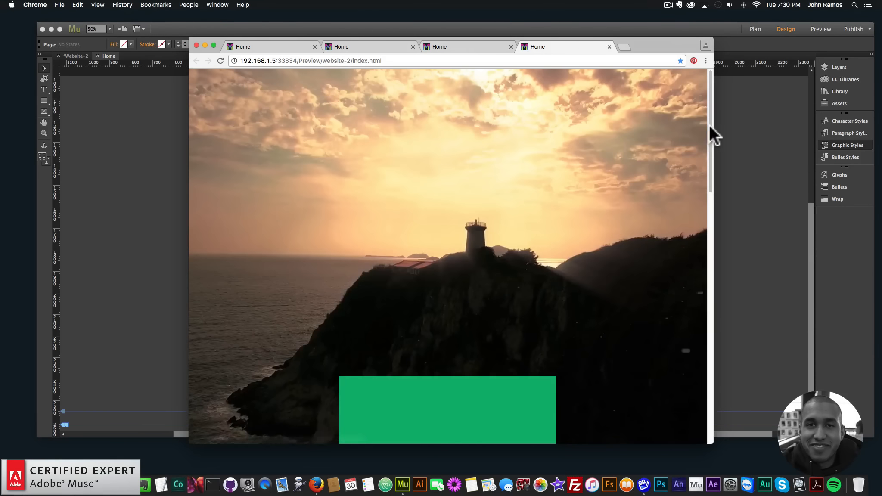
drag(710, 125, 711, 337)
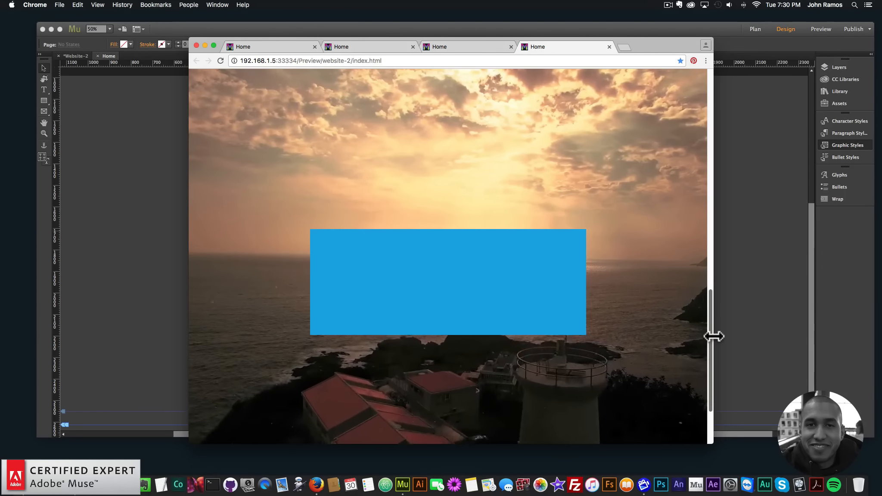
drag(709, 321, 704, 239)
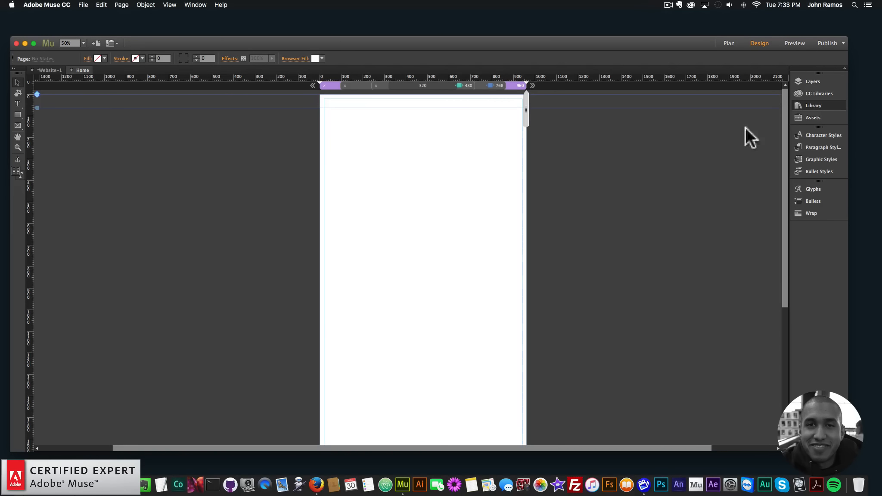
Step: Search the library for uvw and add the UVW – Add First and UVW – Video widgets to the page
click(645, 136)
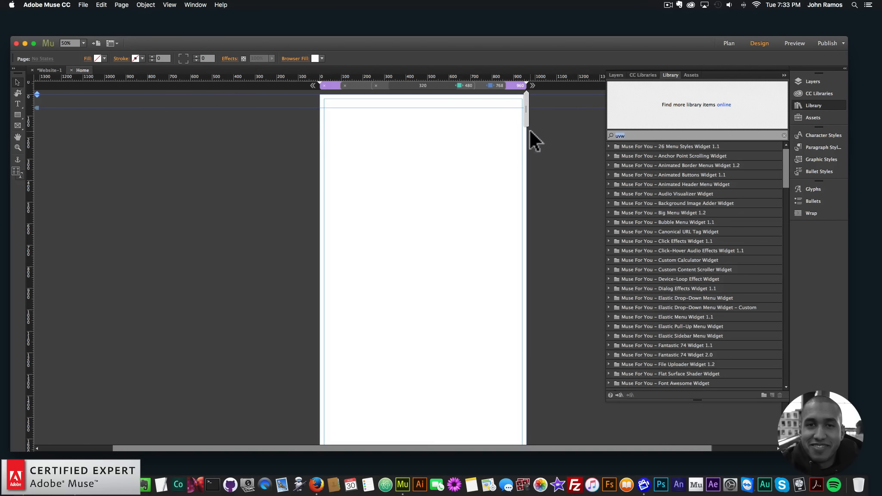
text(uvw)
drag(638, 155, 297, 105)
click(648, 176)
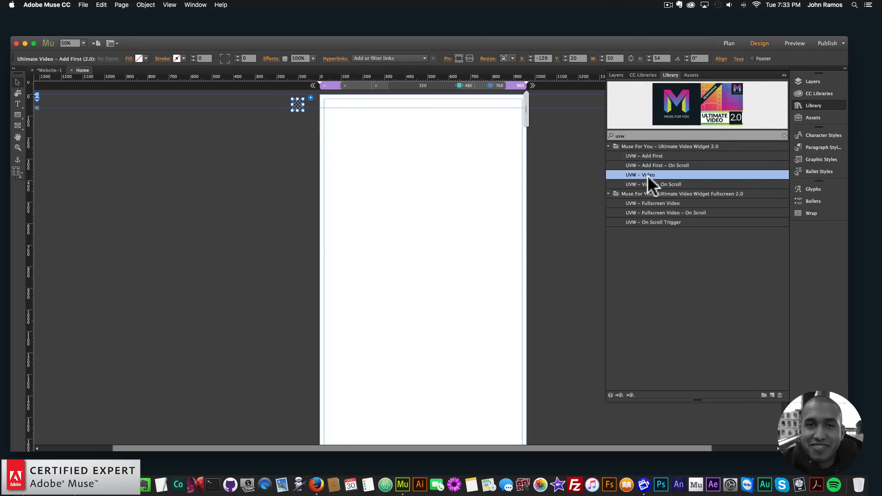
drag(652, 175, 288, 139)
click(273, 125)
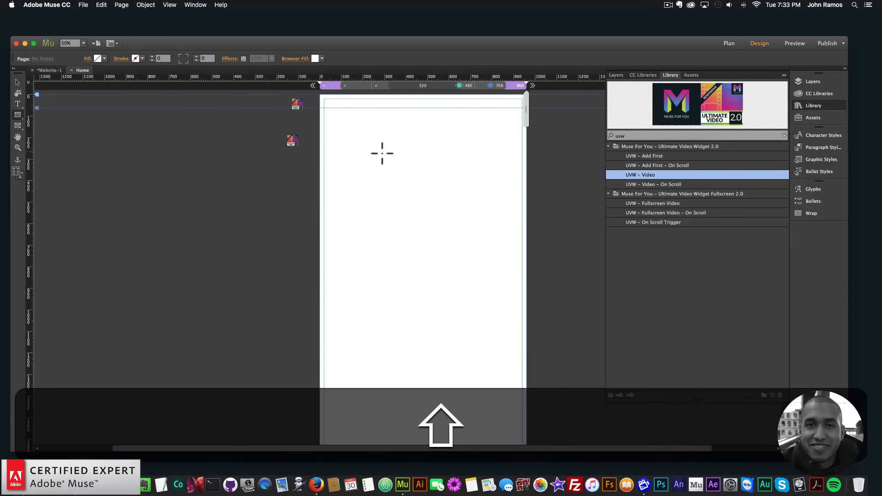
Step: Draw a rectangle about 455 × 455 px and fill it with poster-image.png using Scale to Fill fitting
drag(489, 221, 490, 252)
click(89, 57)
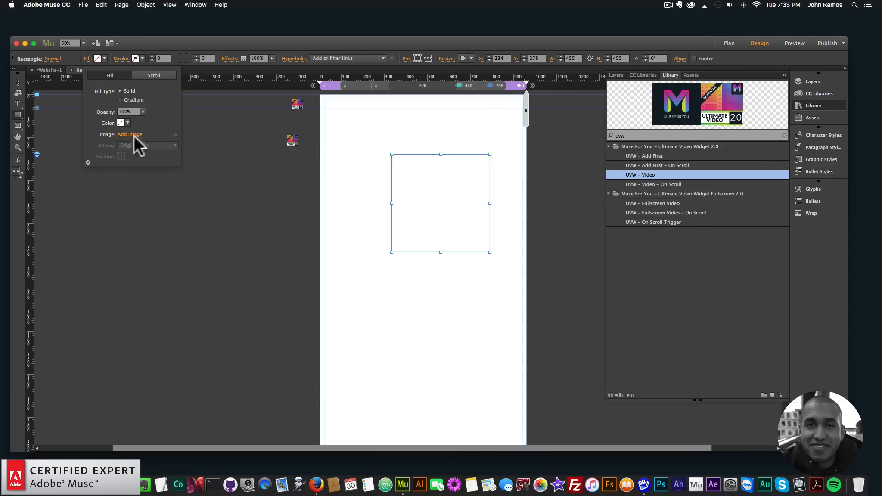
click(131, 134)
click(420, 87)
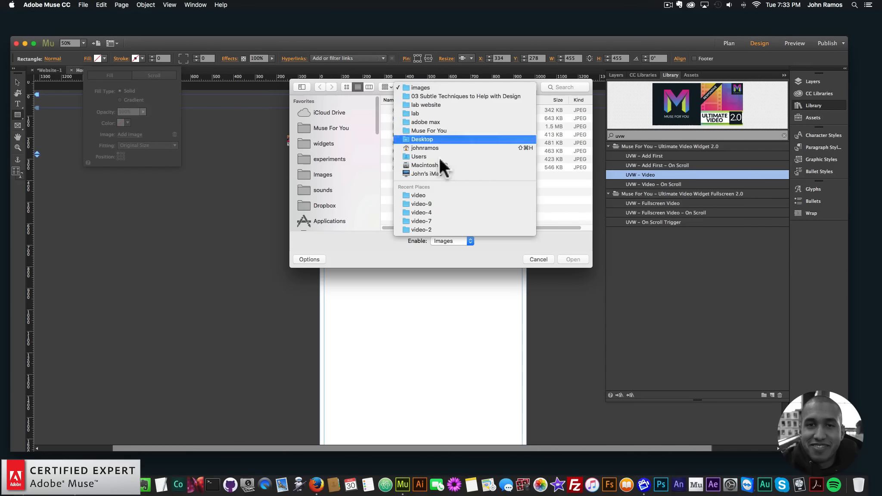
click(427, 203)
click(411, 134)
double_click(410, 134)
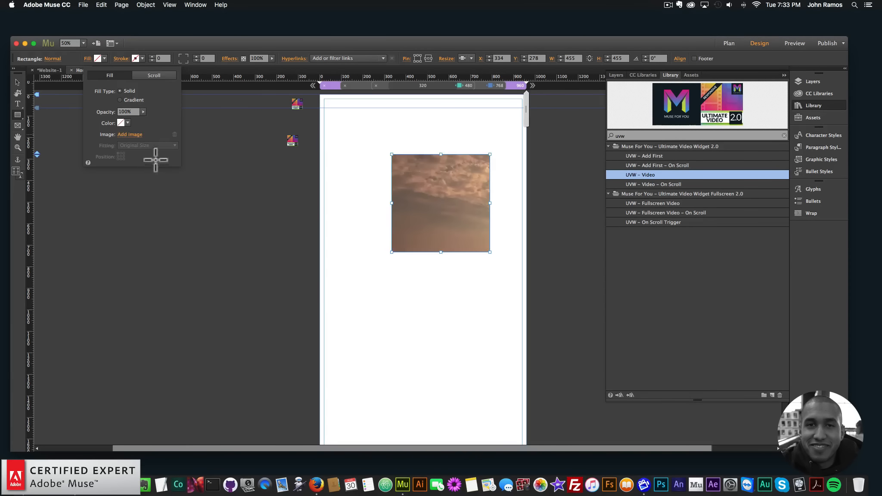
click(138, 145)
click(133, 154)
click(121, 156)
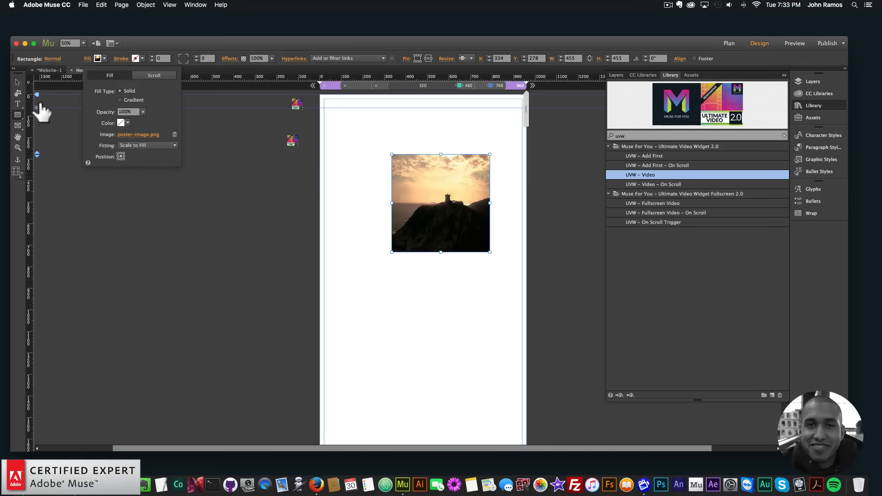
Step: Move the image rectangle higher on the page and apply the video1 graphic style to it
click(17, 81)
drag(433, 183, 417, 162)
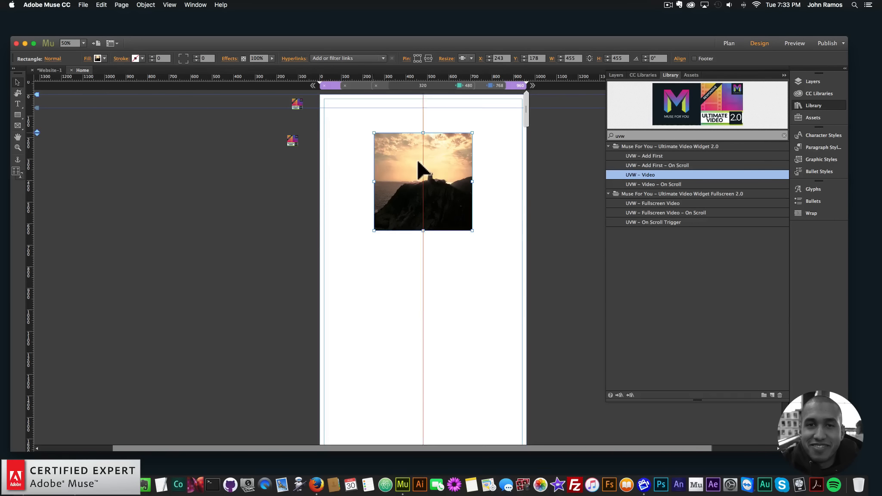
click(795, 159)
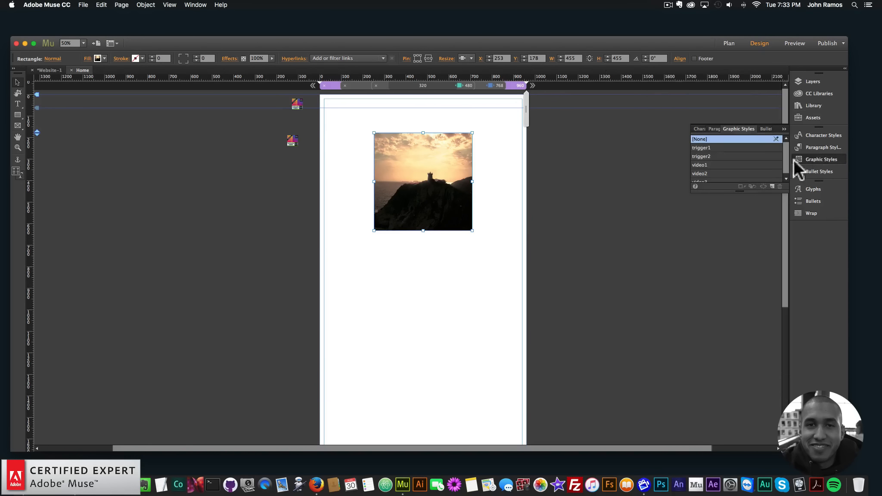
click(704, 165)
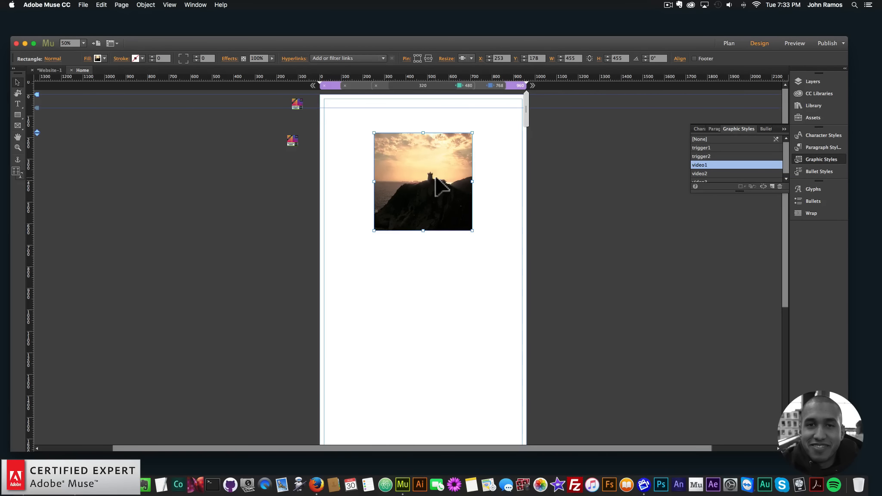